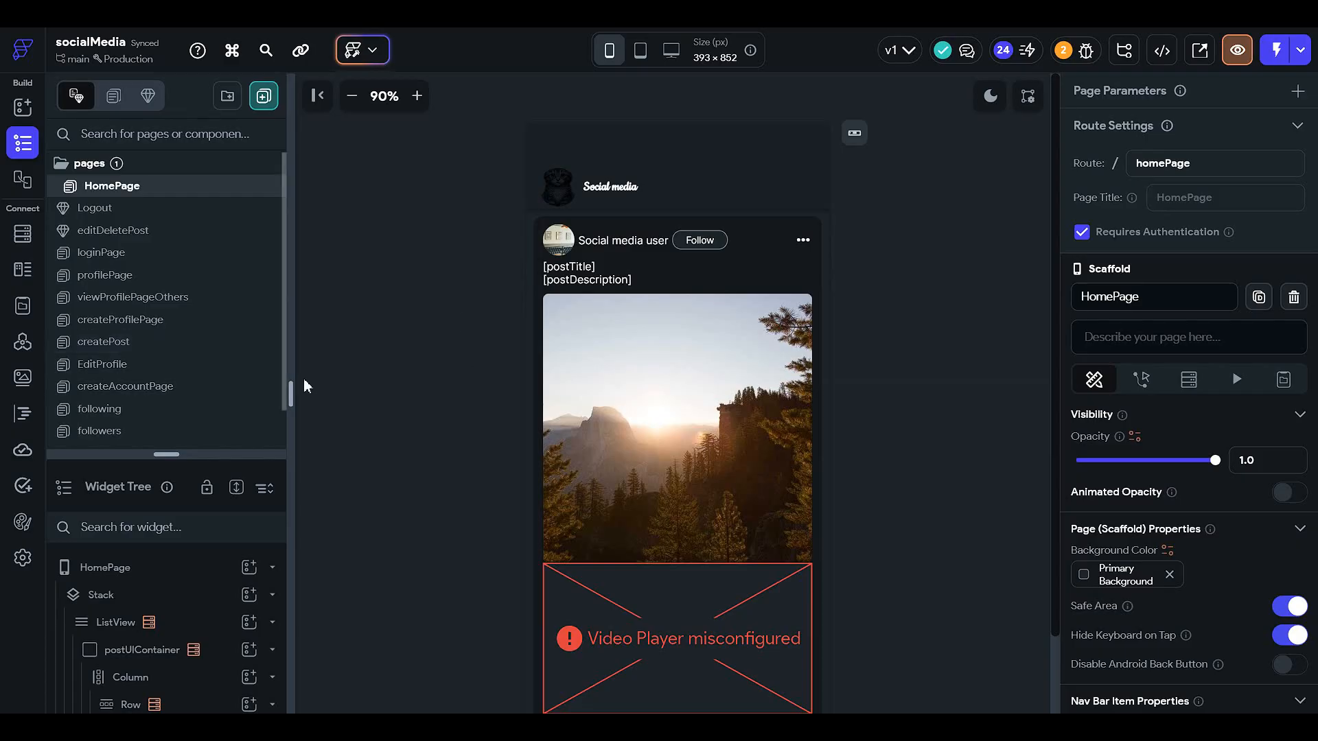
- Open the viewProfilePageOthers and profilePage pages to compare their layouts
click(200, 299)
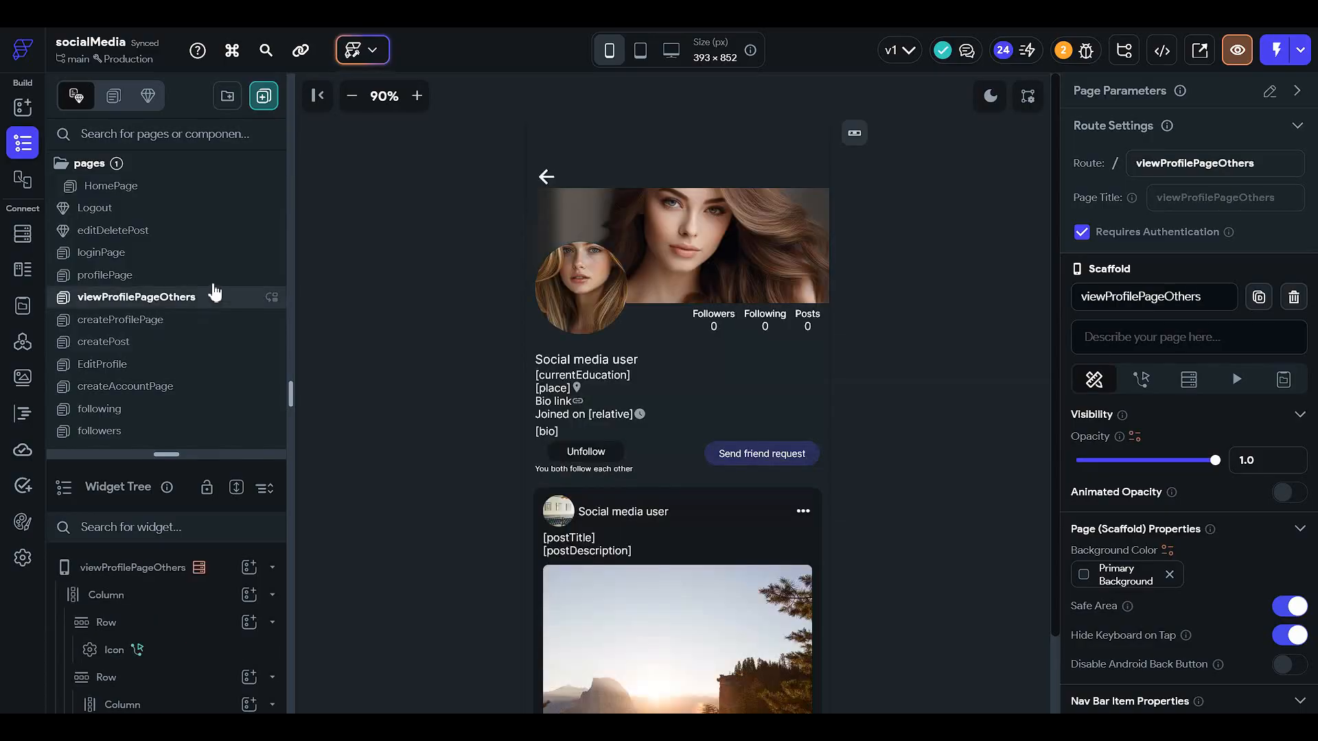
click(167, 275)
scroll(630, 444, down, 3)
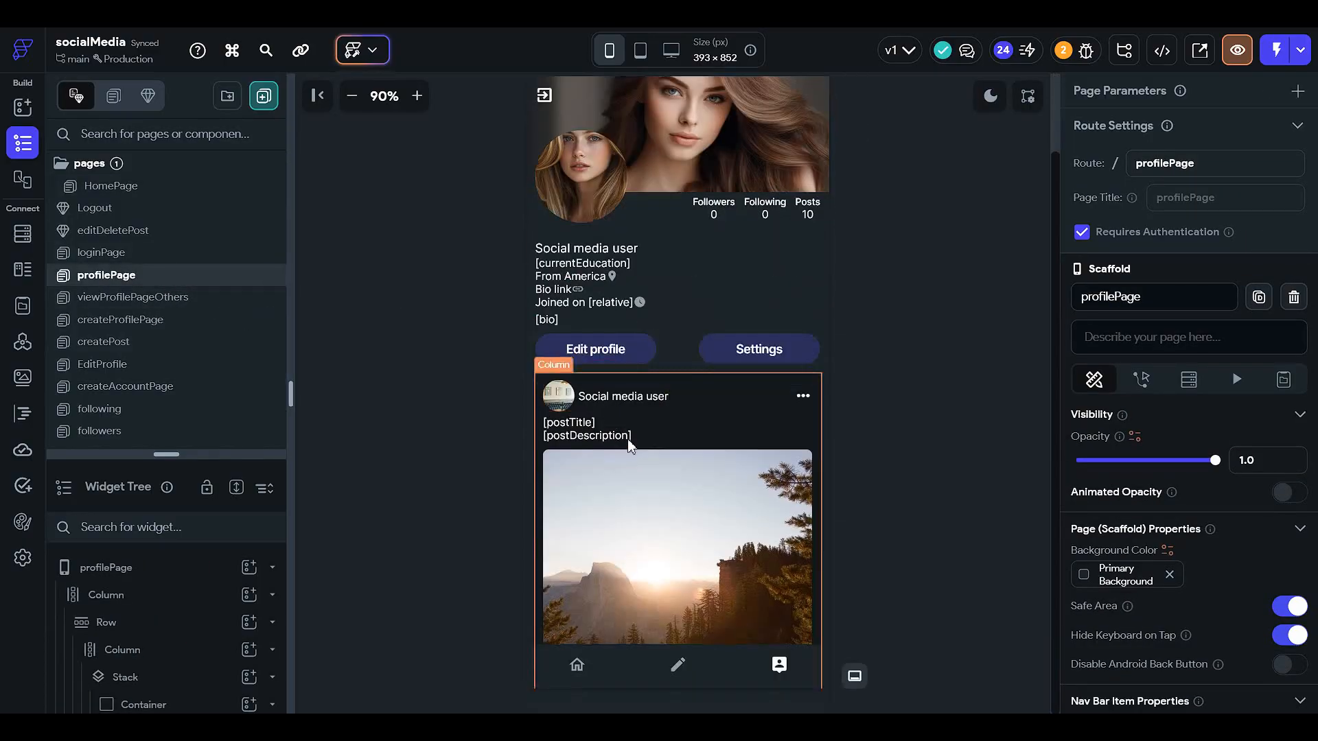
scroll(665, 430, up, 3)
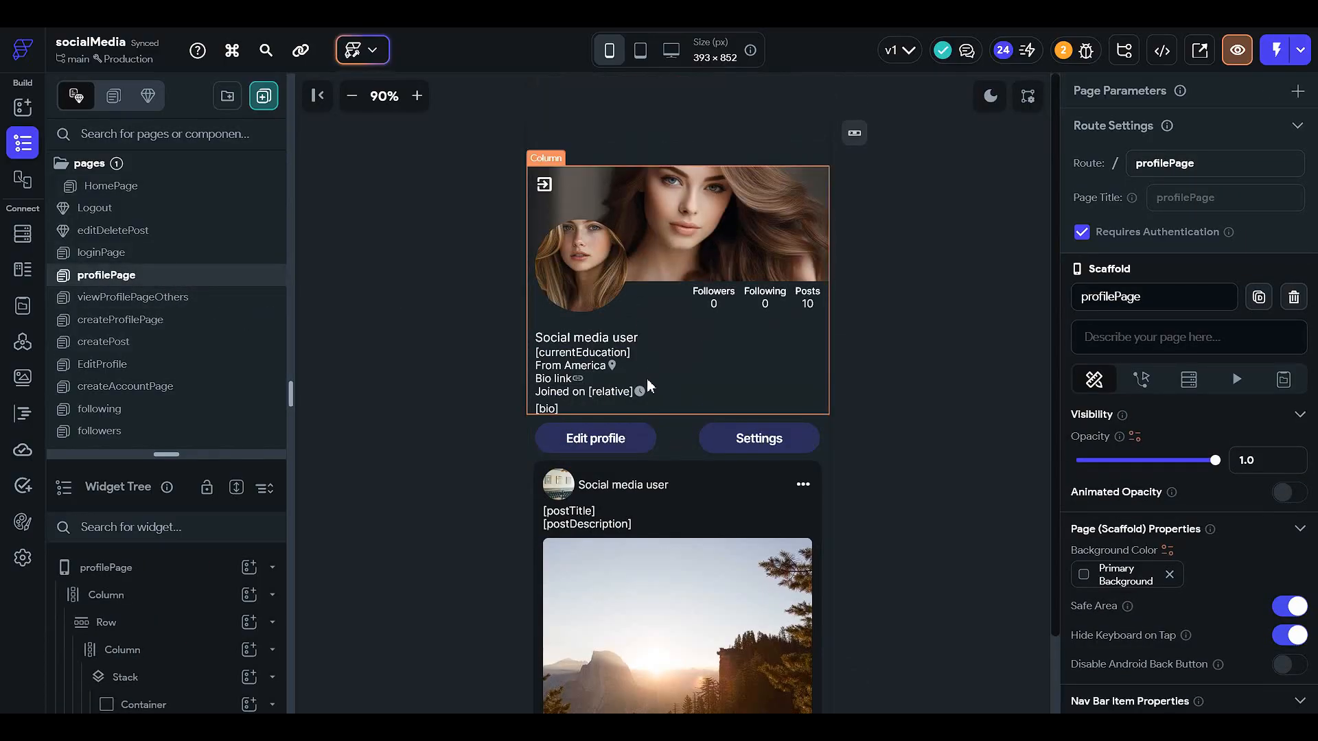
- Inspect the profilePage header's widgets in the widget tree and on the canvas
click(661, 436)
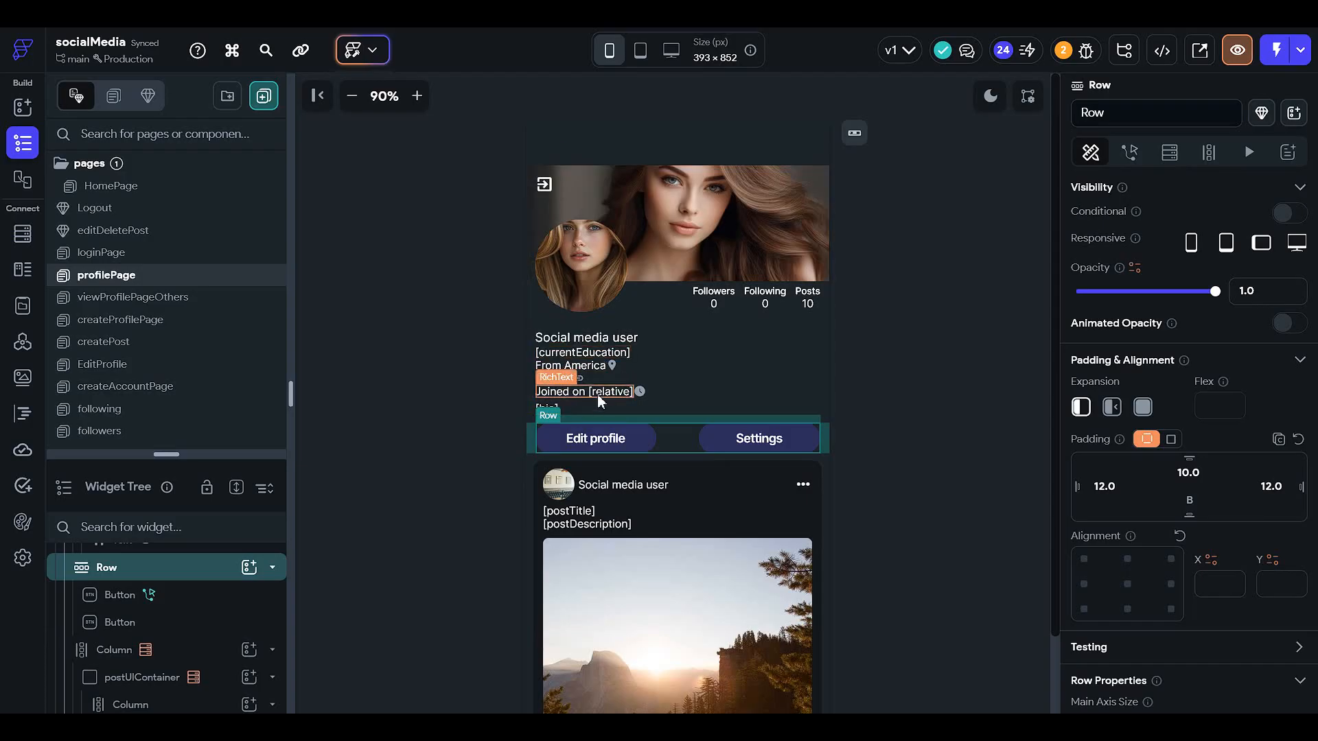
scroll(651, 449, down, 3)
scroll(669, 429, up, 3)
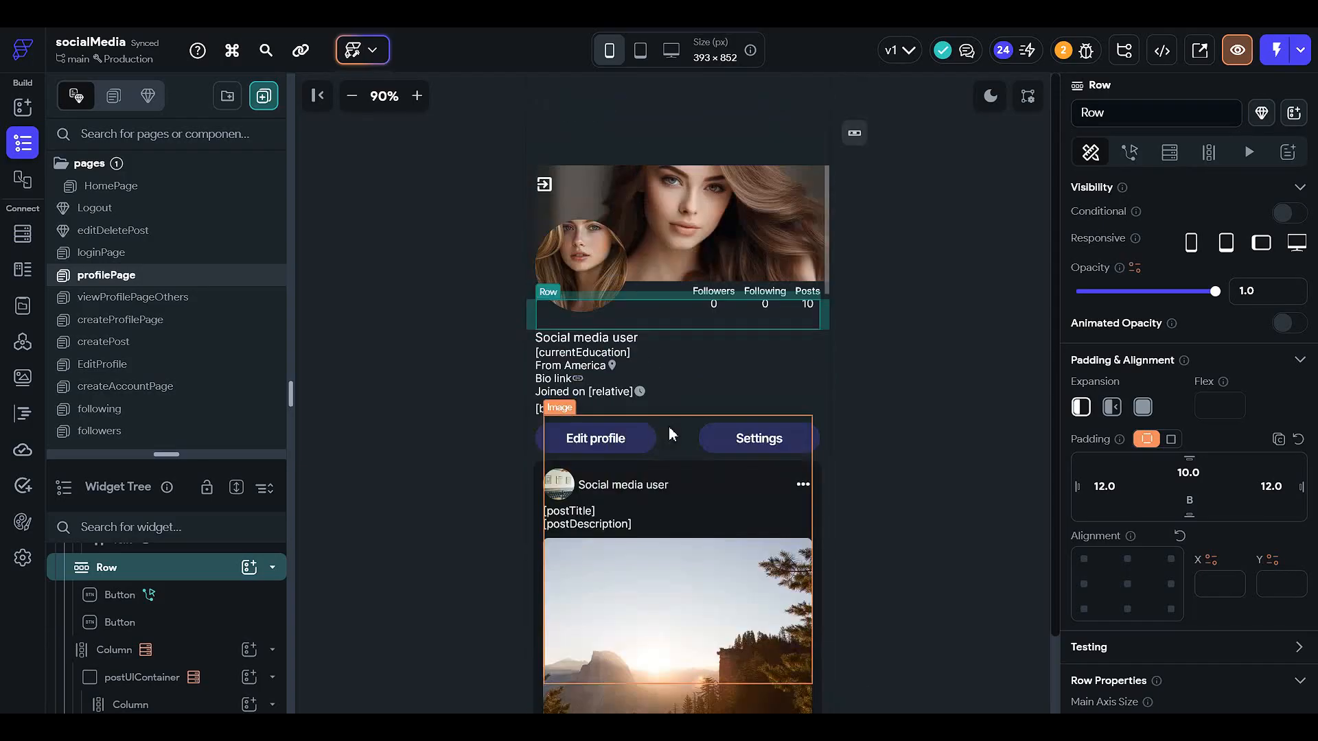
click(543, 187)
click(888, 392)
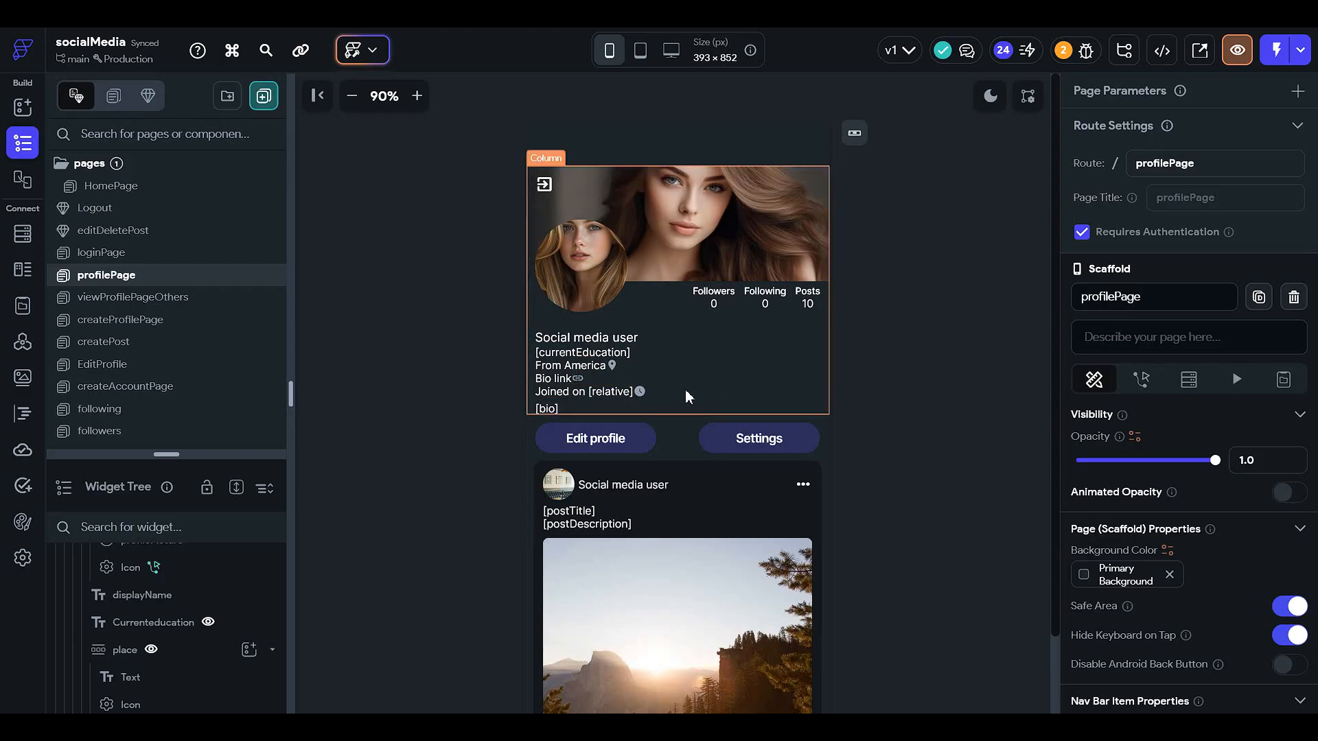
click(709, 364)
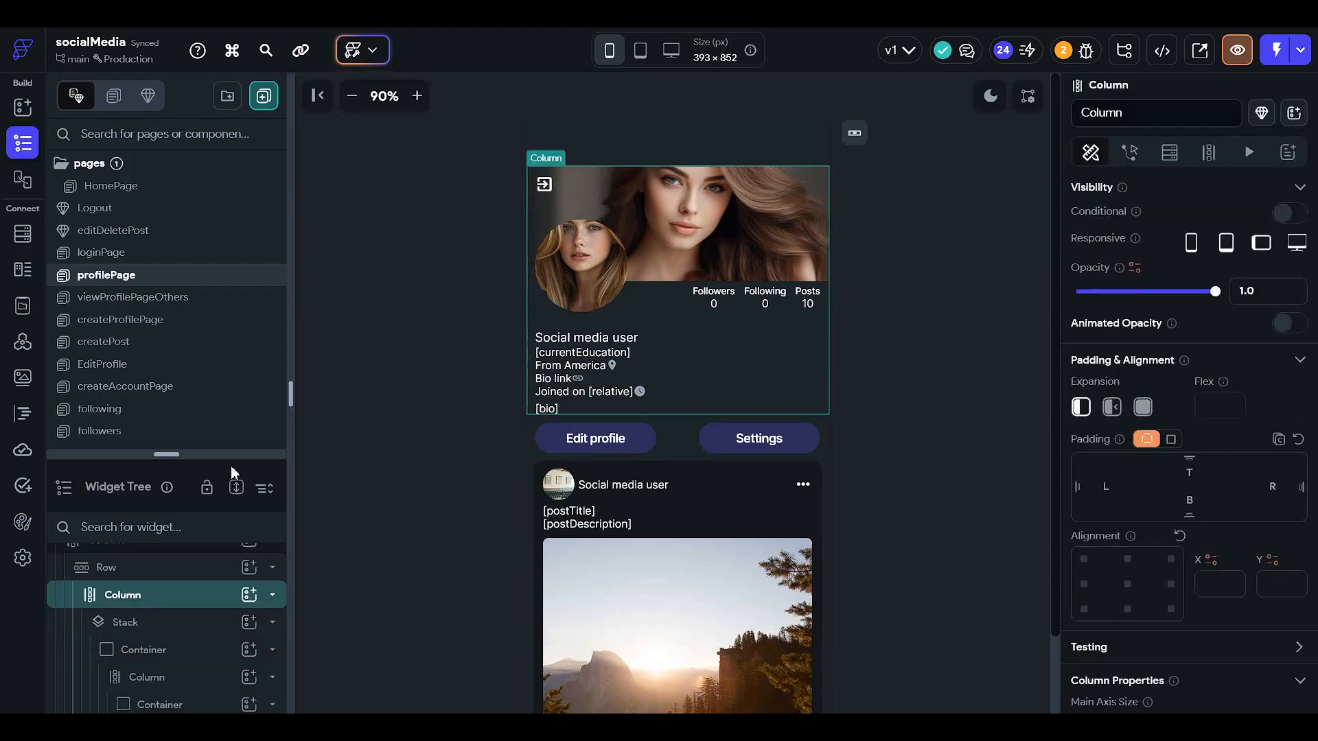
drag(232, 455, 255, 189)
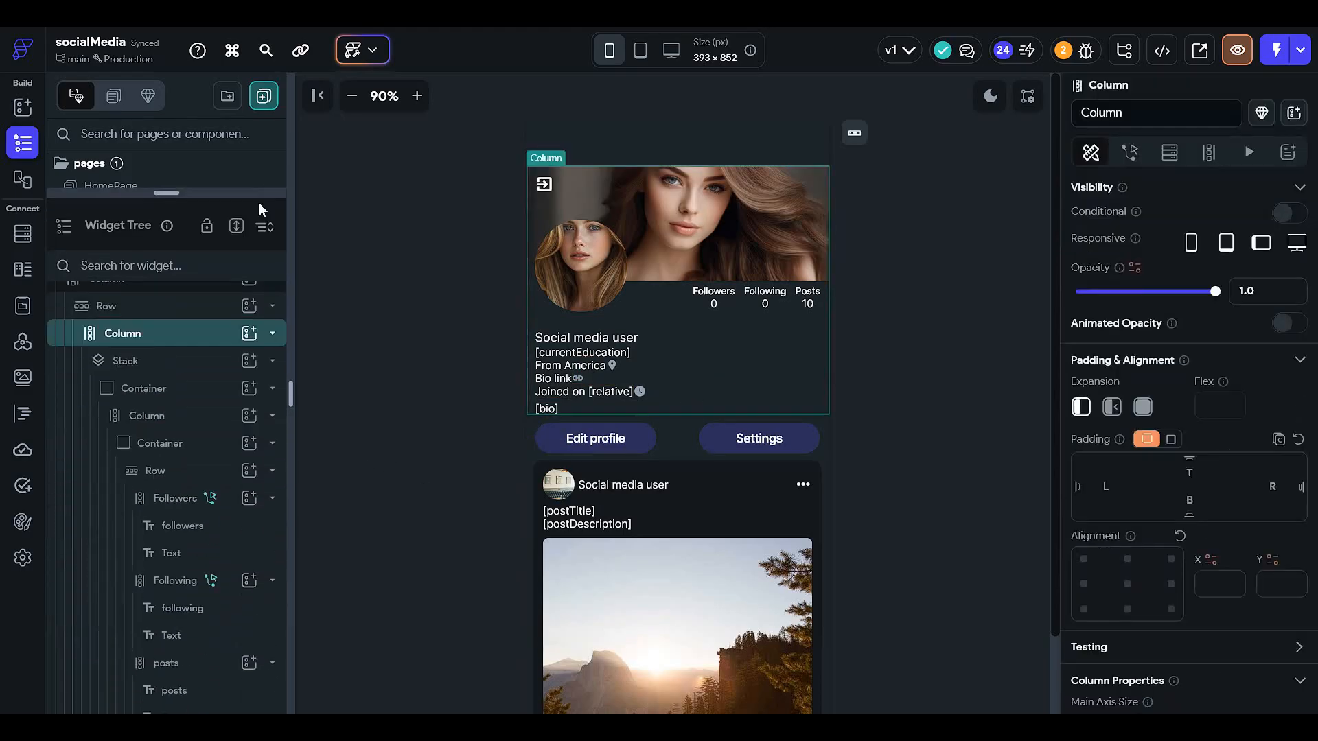
click(223, 365)
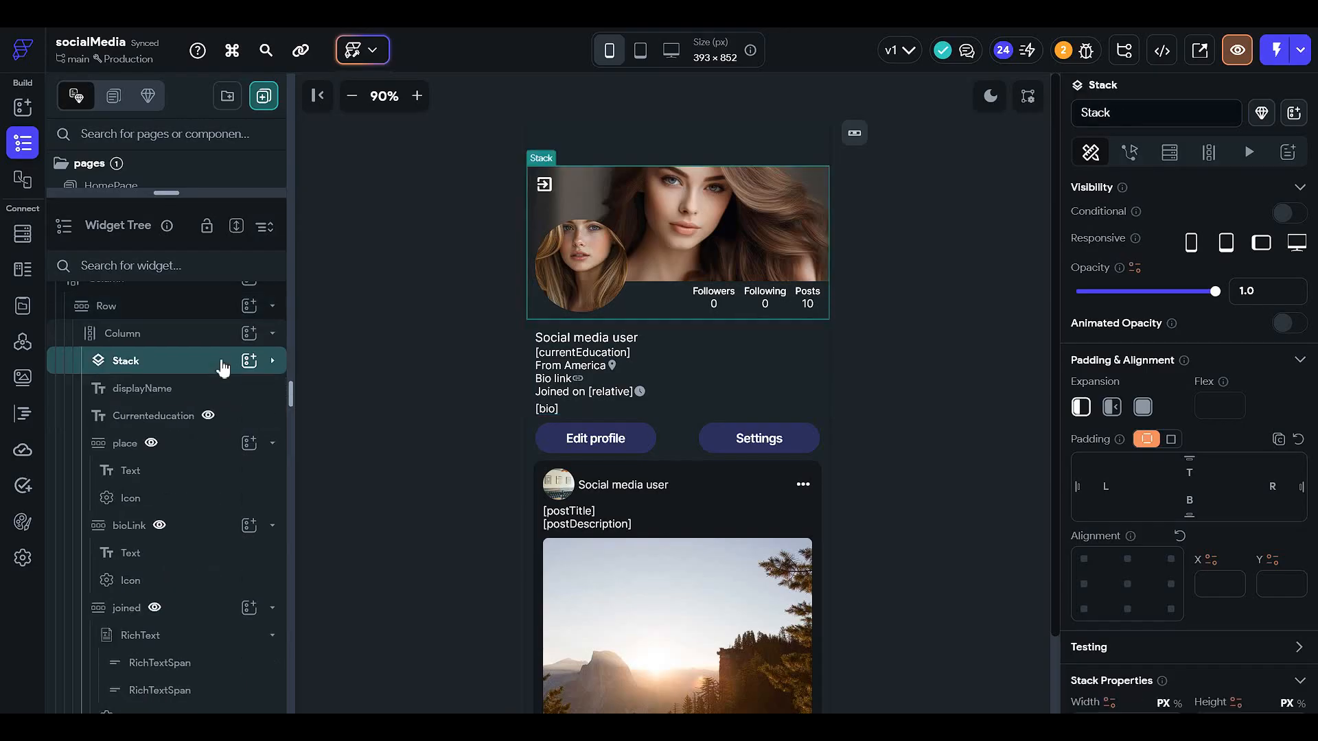
click(211, 449)
click(211, 472)
click(212, 499)
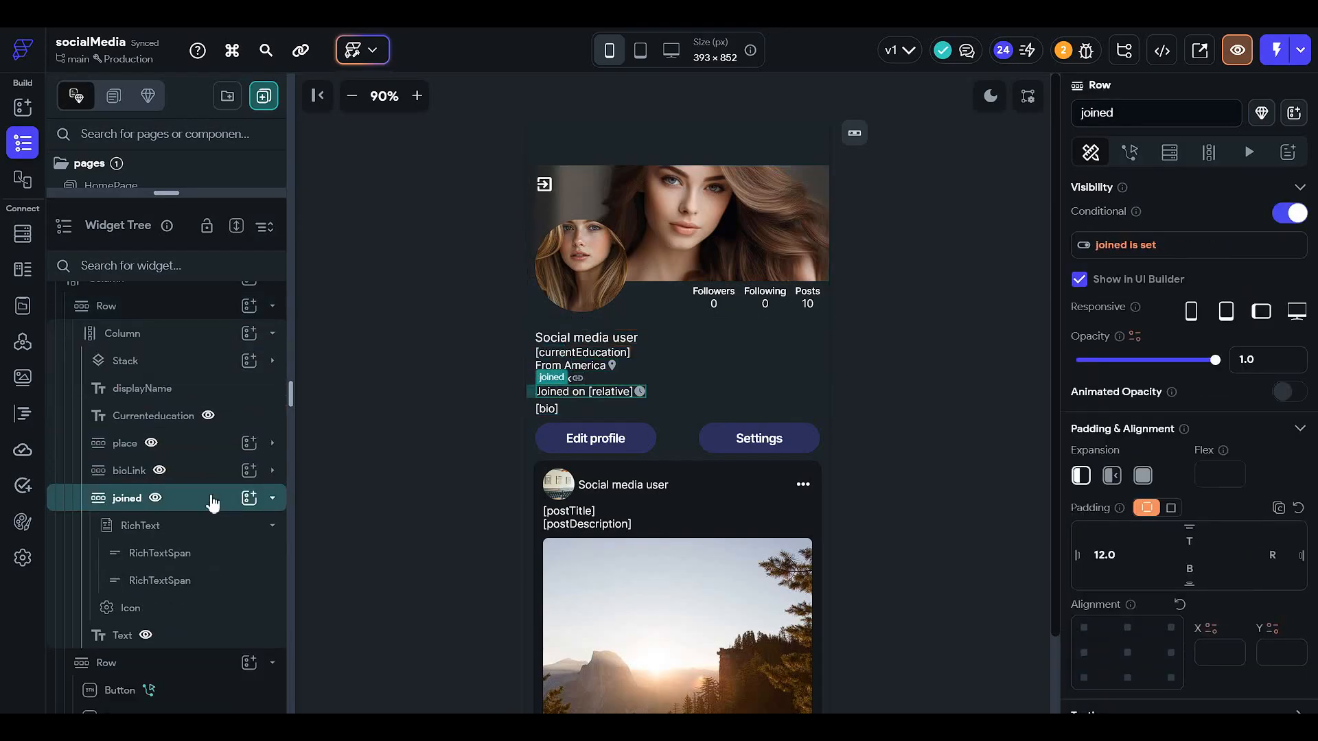
click(188, 555)
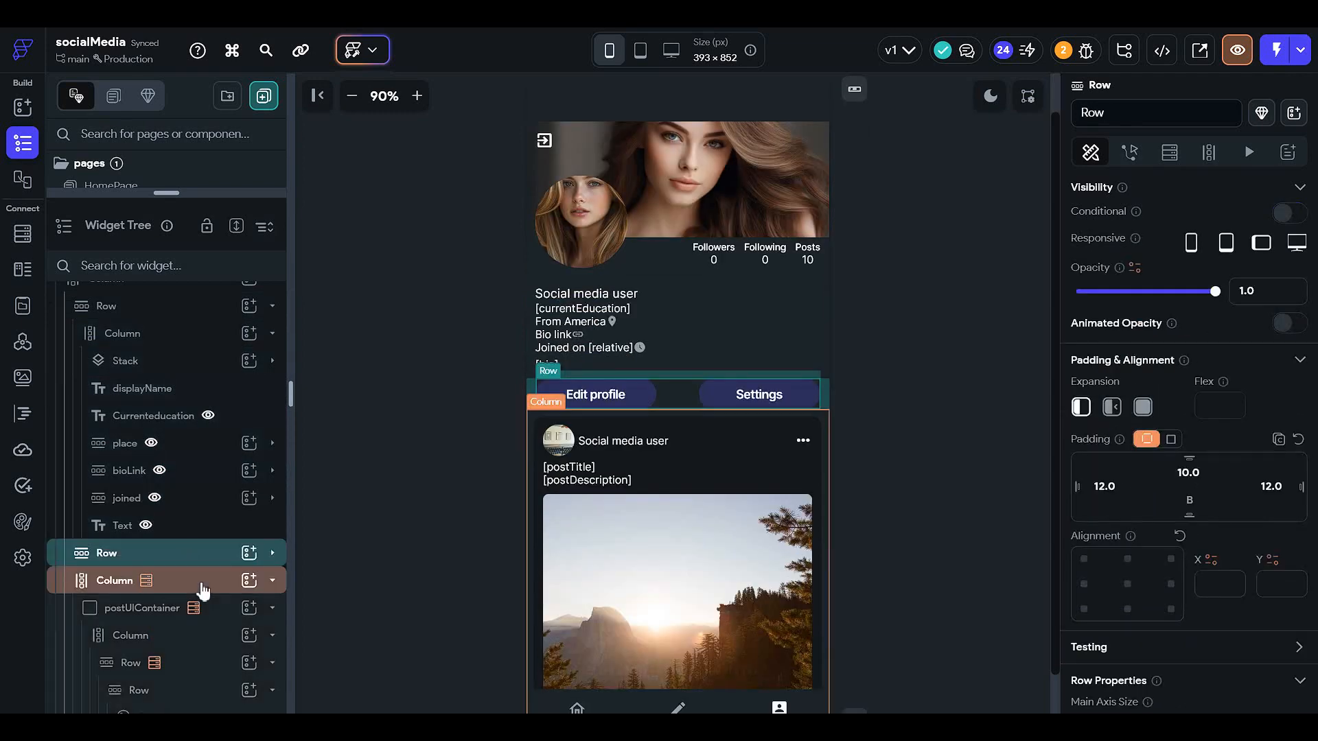
click(202, 584)
scroll(621, 477, up, 3)
scroll(624, 479, down, 2)
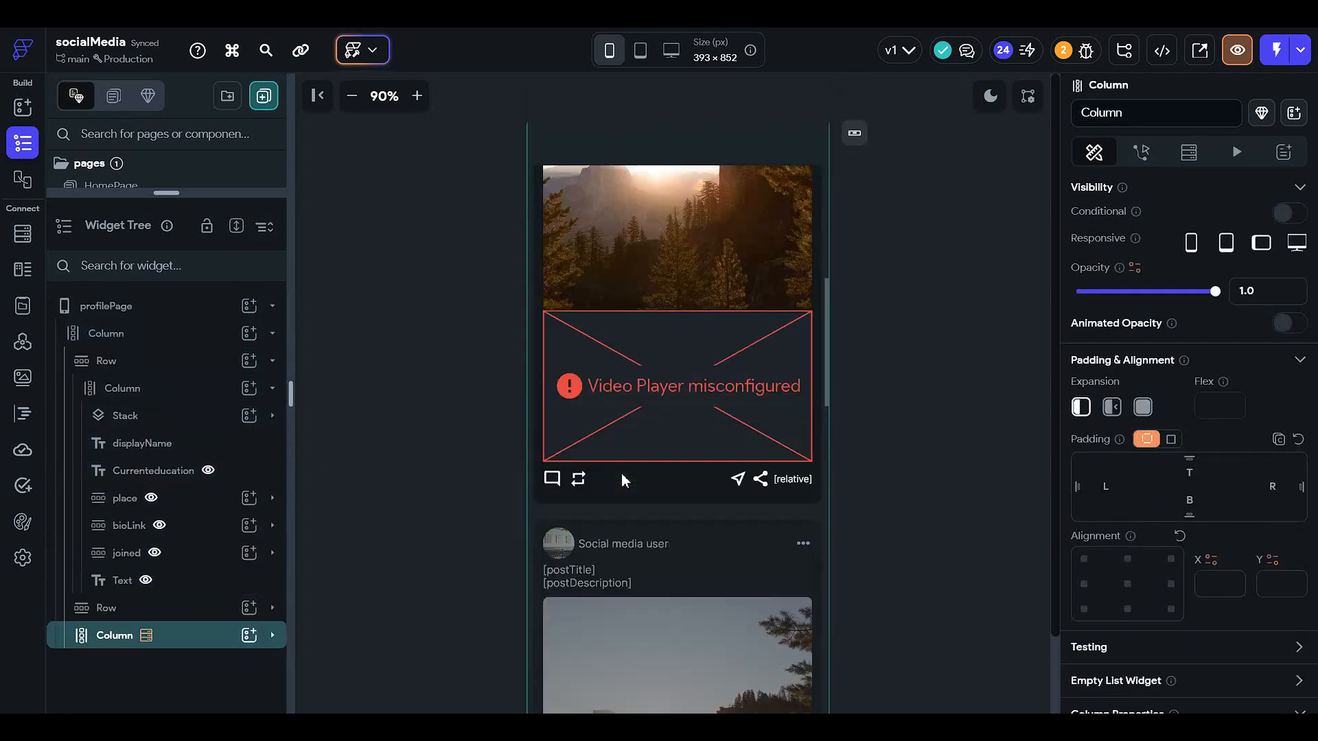
scroll(624, 479, up, 3)
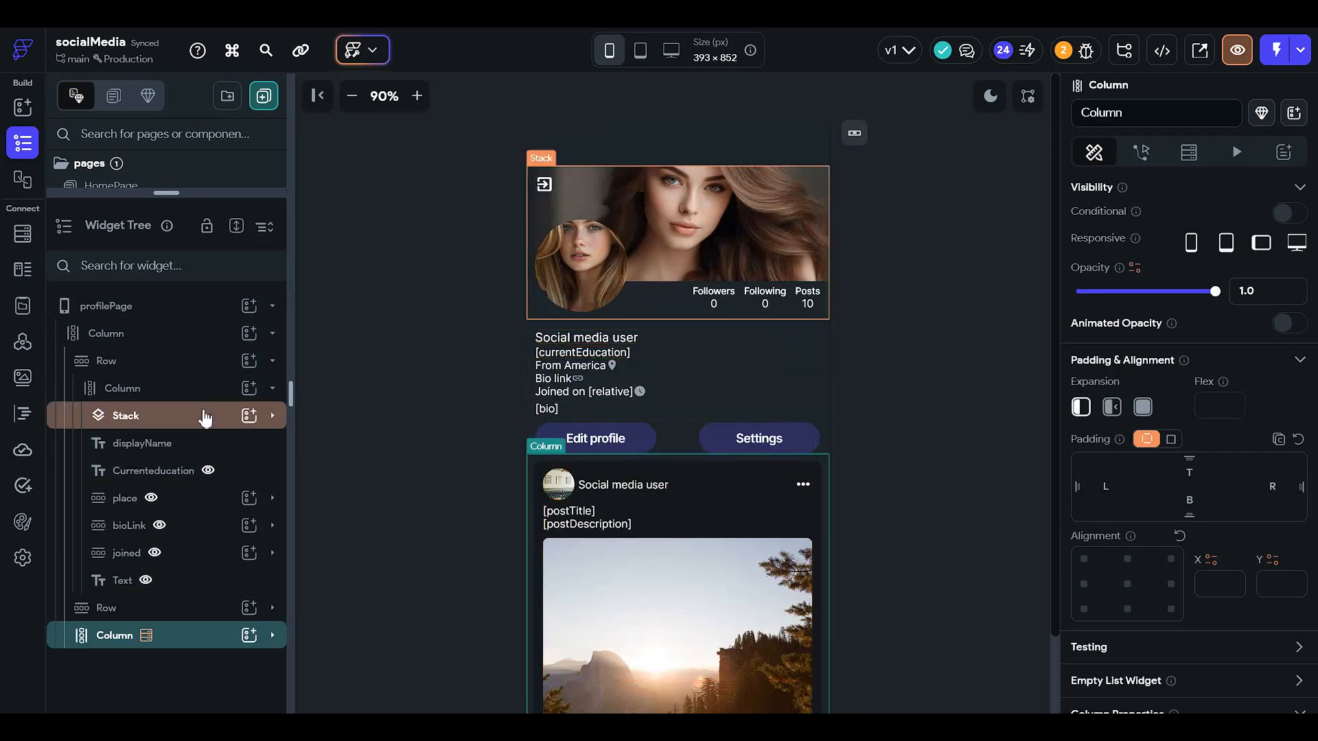
- Add a Row at the end of the profile header's inner Column
click(219, 388)
click(248, 387)
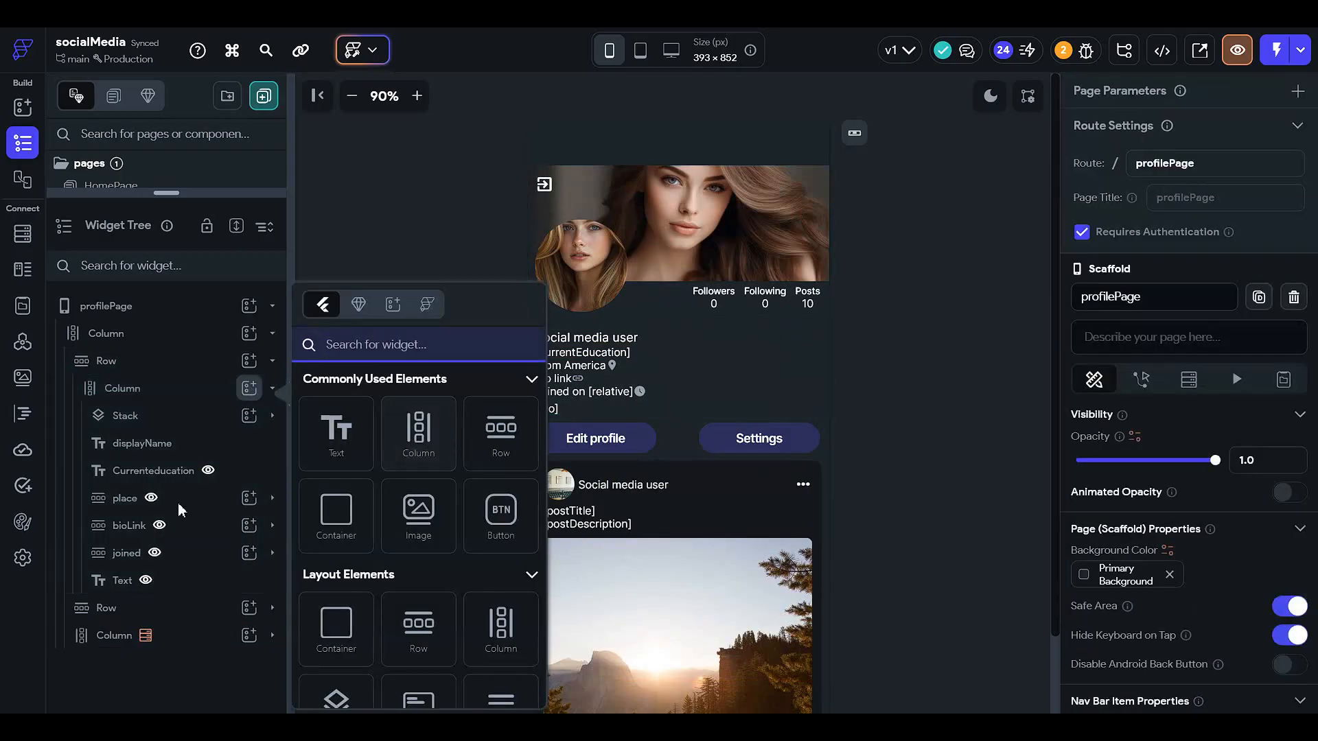
click(500, 440)
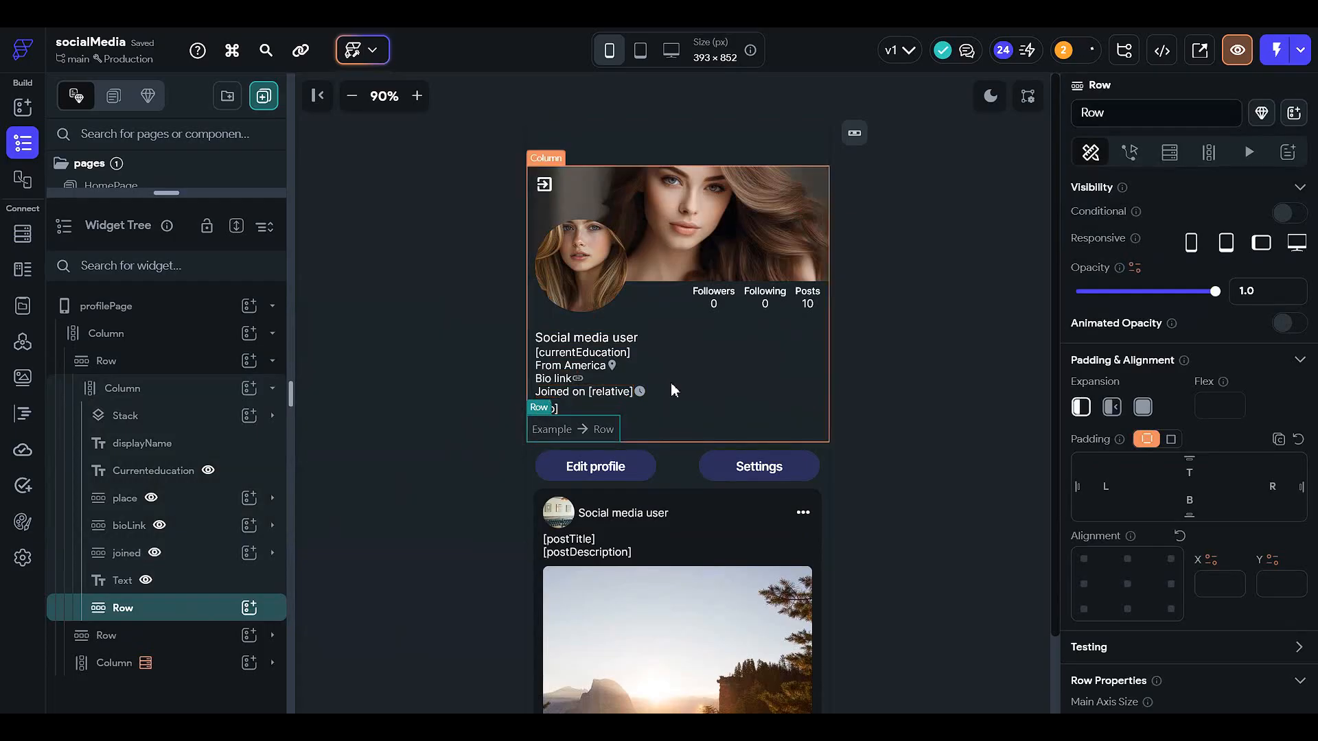
- Inspect the joined and place rows' properties in the profile header
click(606, 393)
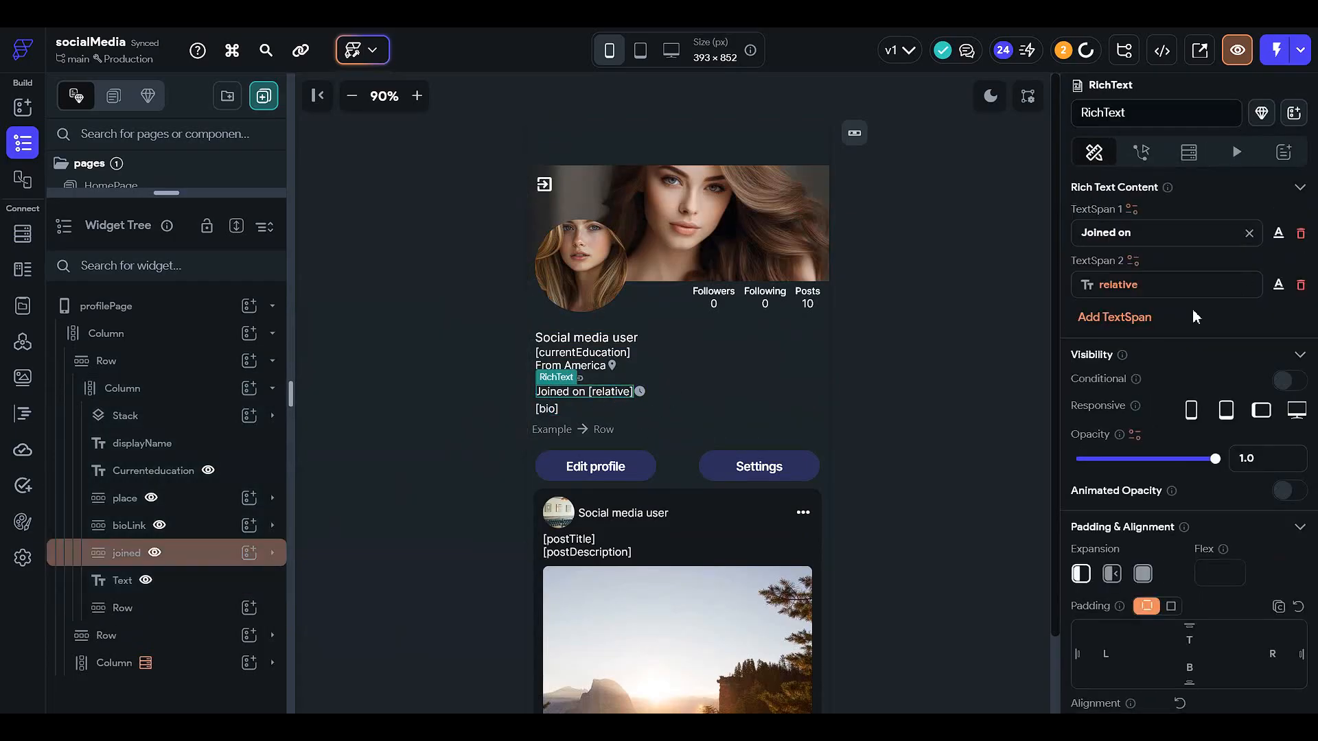
scroll(1119, 491, down, 2)
click(569, 367)
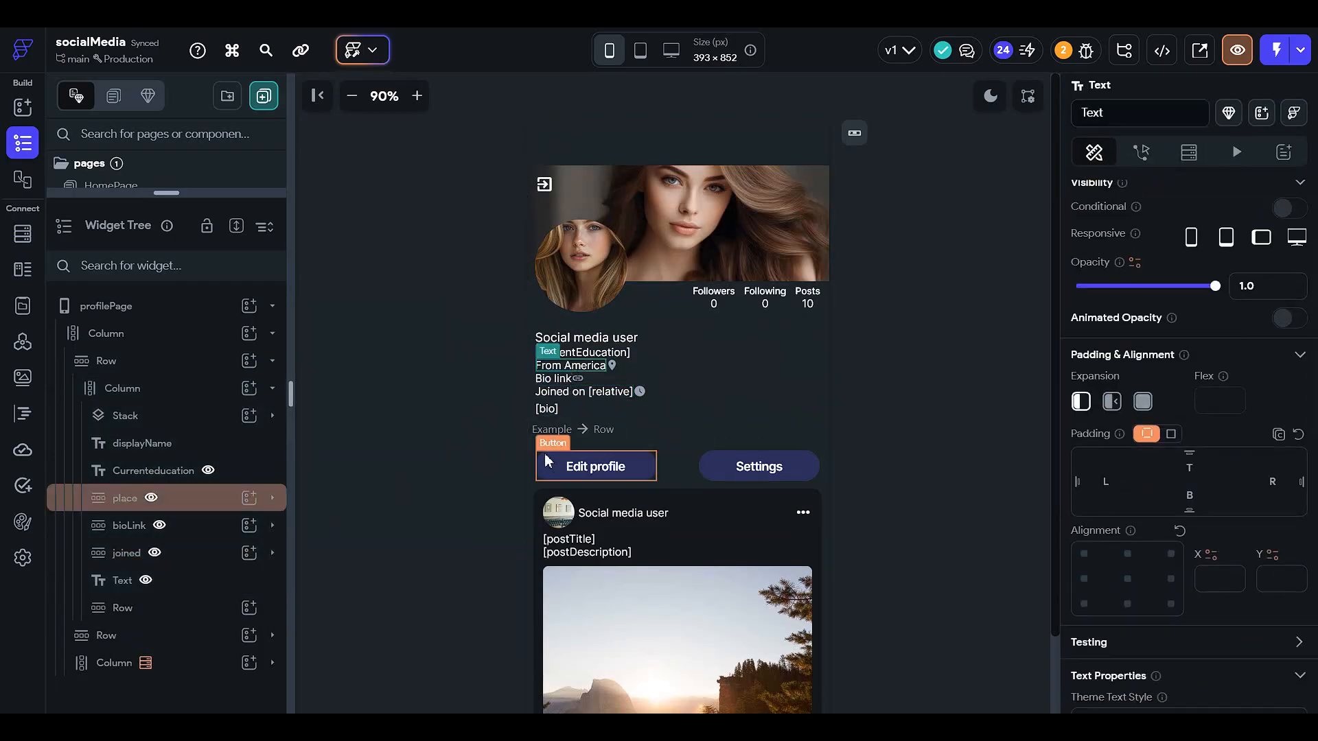
click(200, 510)
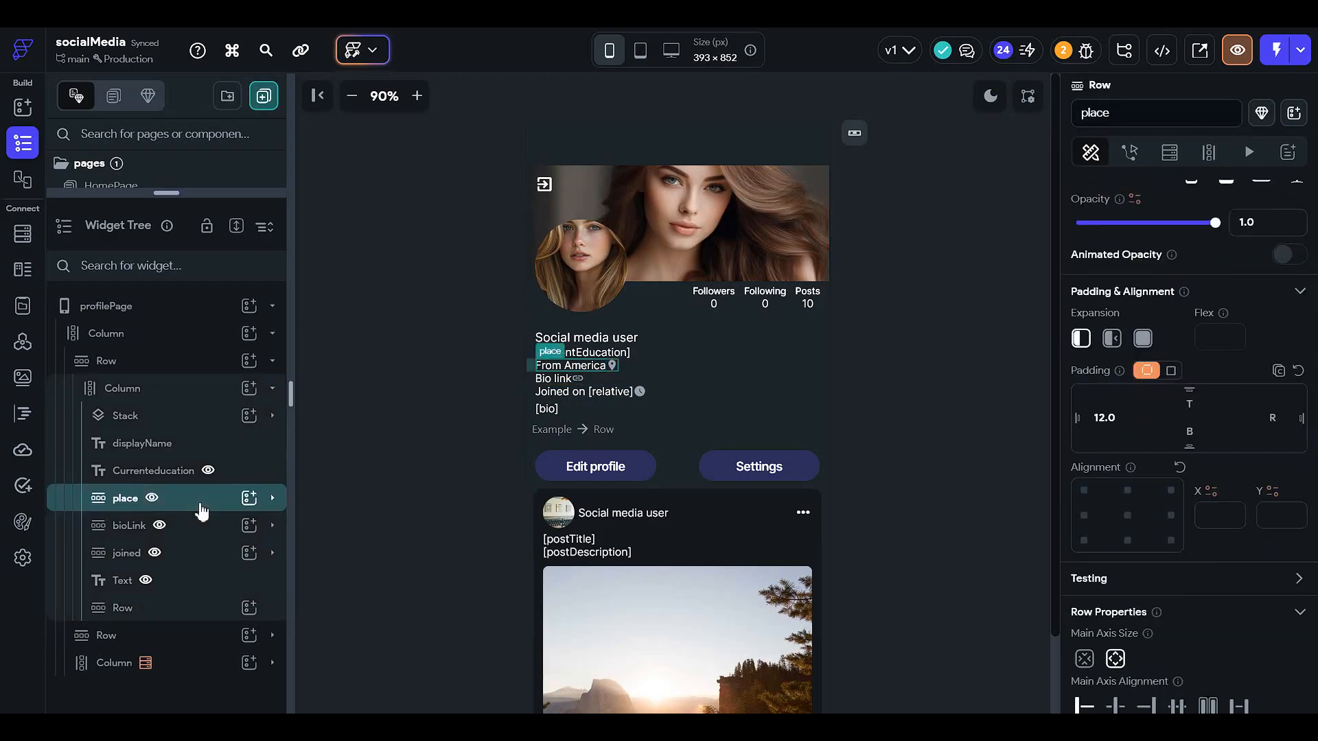
- Rename the new Row to ViewAsaVisitor
click(200, 610)
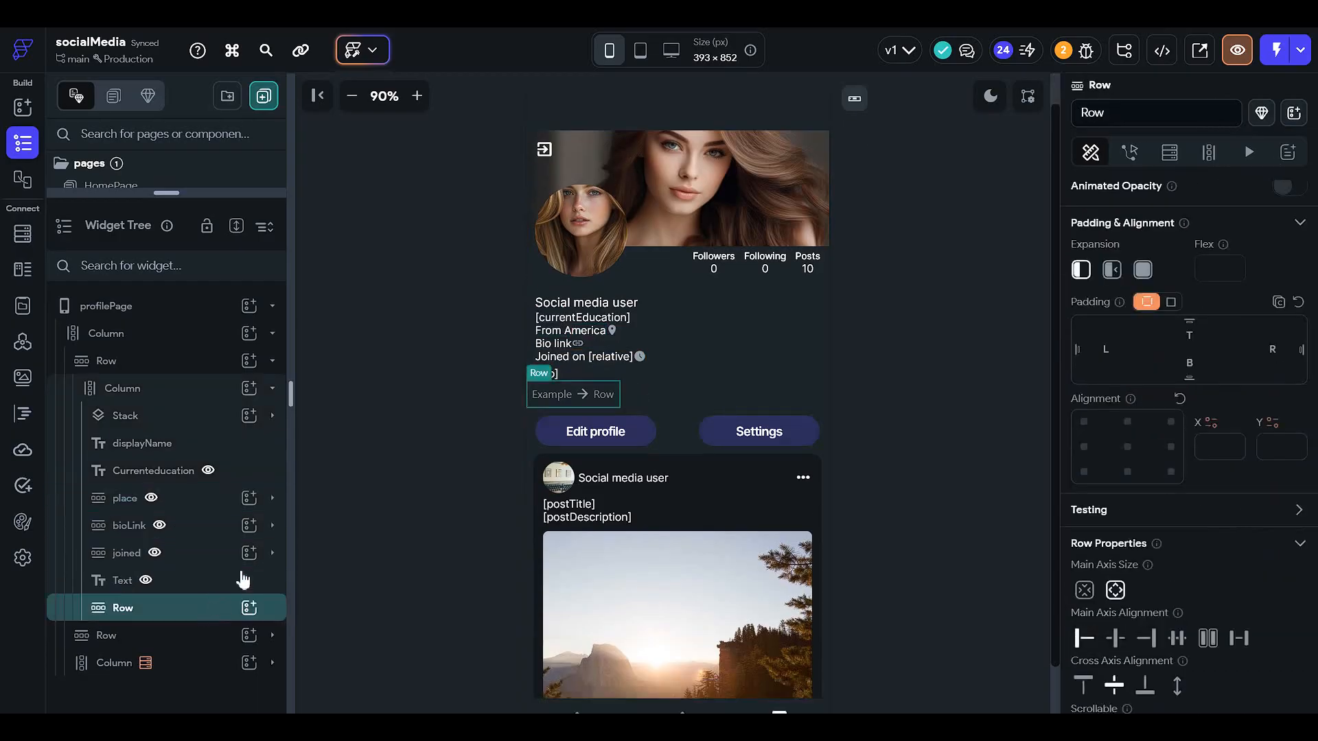
click(1144, 113)
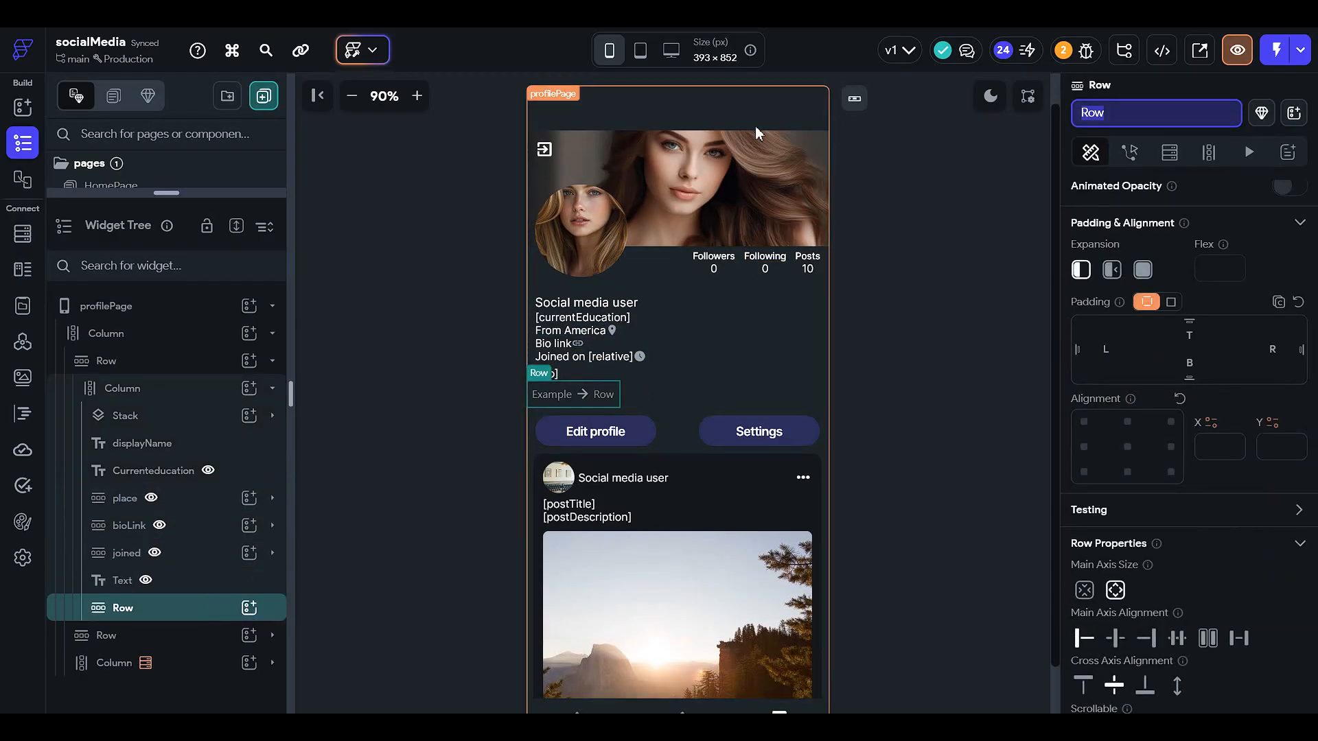
key(BackSpace)
text(viewAsA)
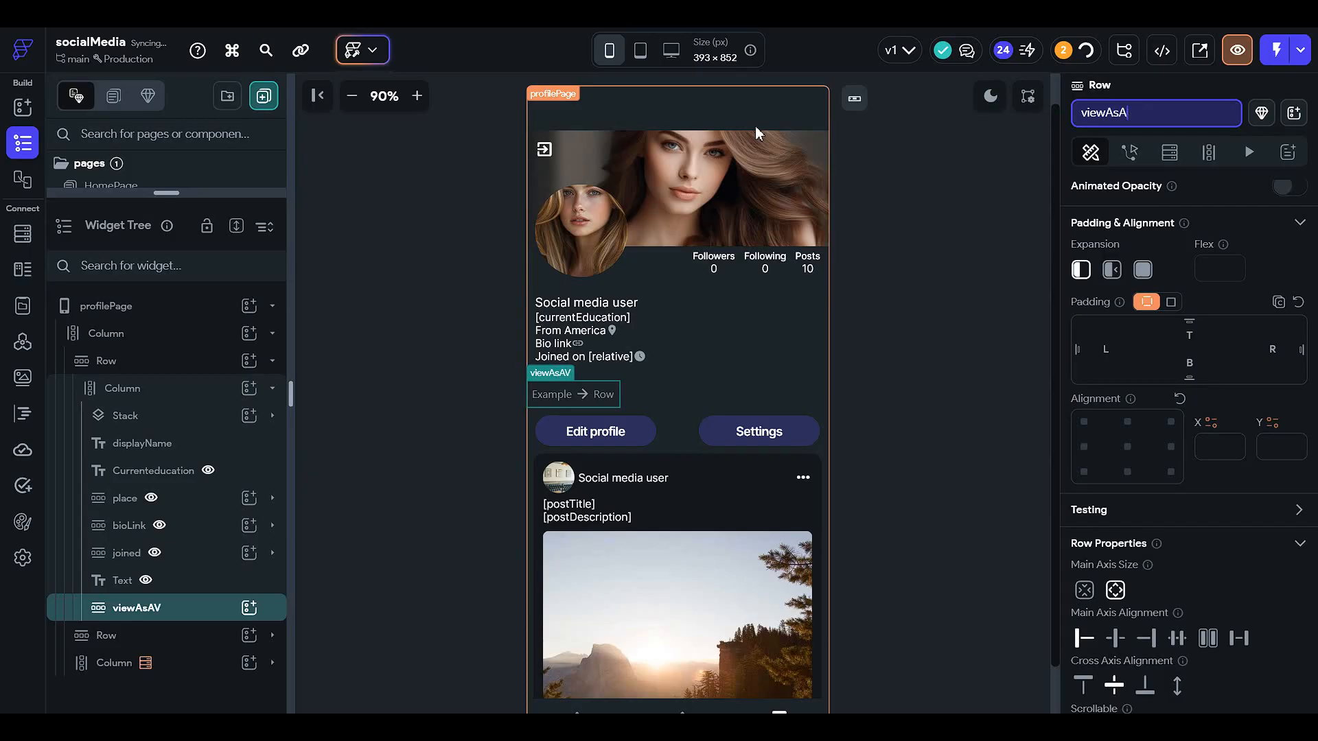
key(BackSpace)
text(Visitor)
click(1121, 118)
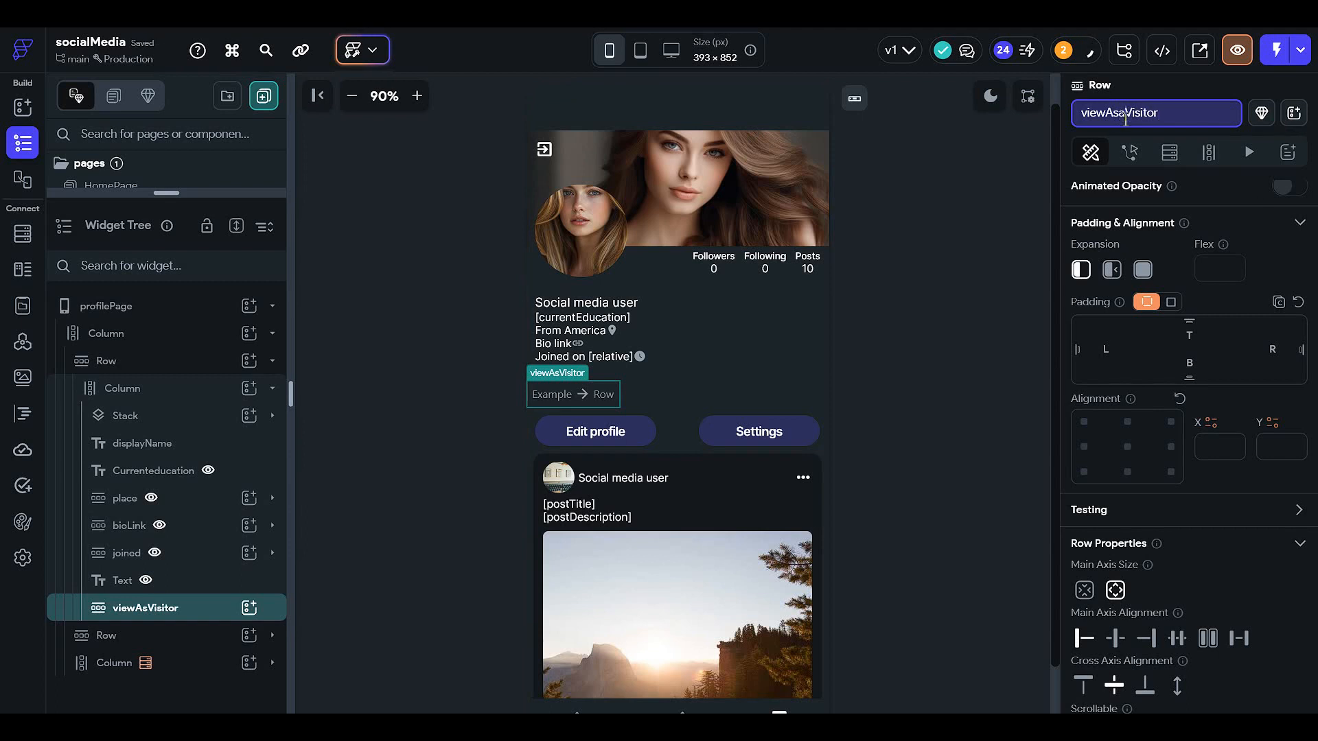
text(a)
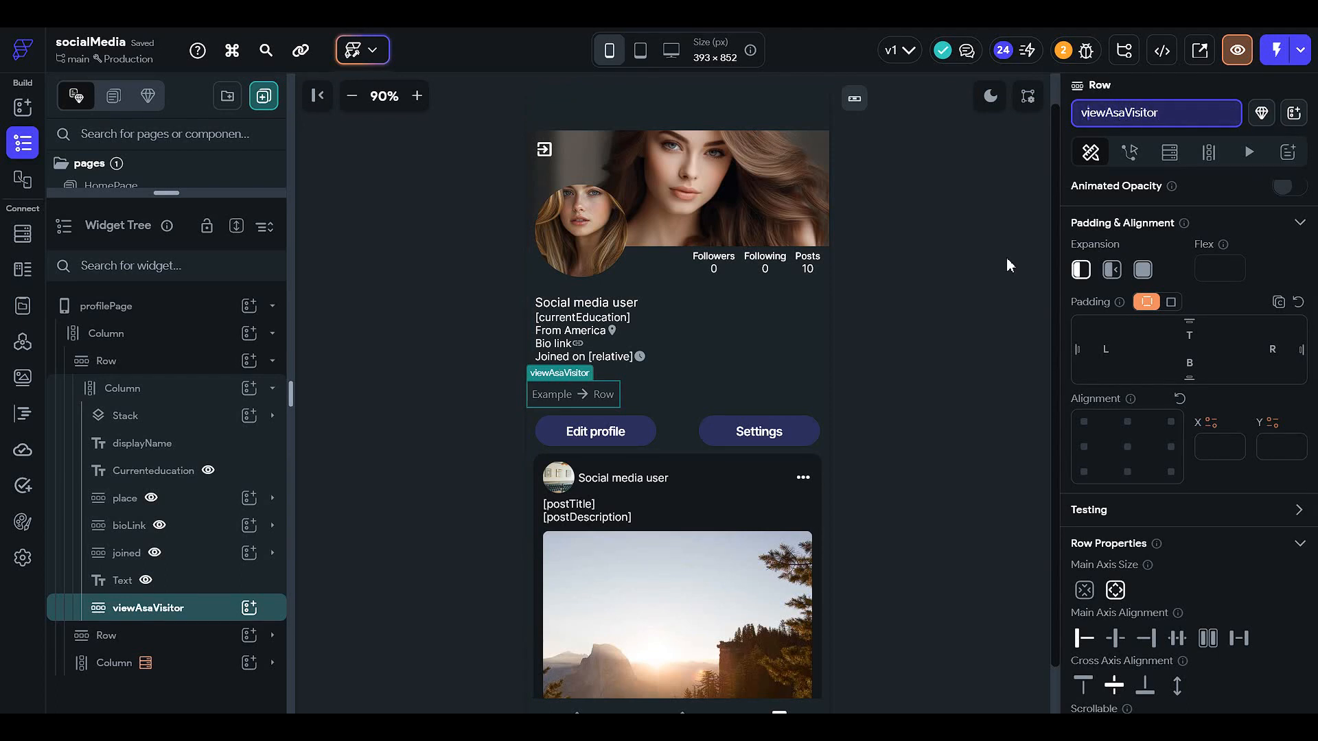
key(Home)
key(Delete)
text(V)
click(1006, 257)
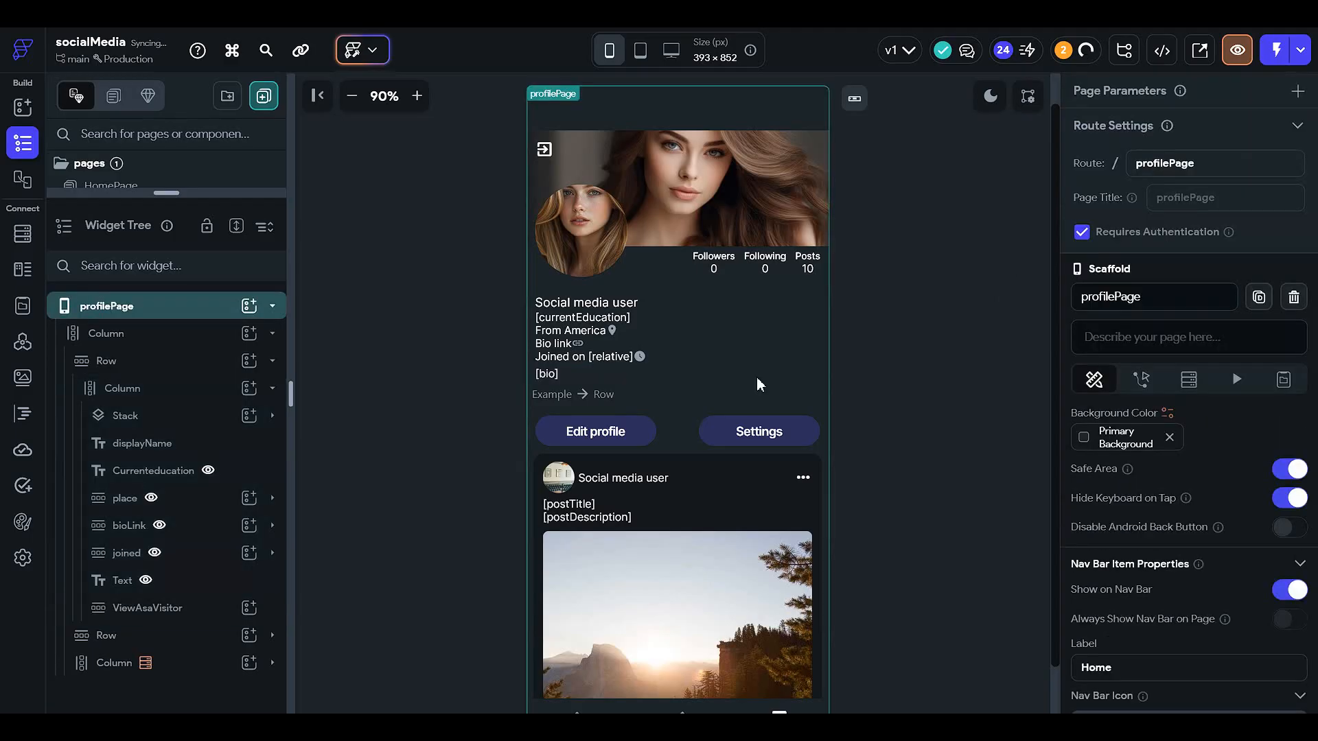
- Set the ViewAsaVisitor row's left padding to 12
click(640, 396)
click(596, 393)
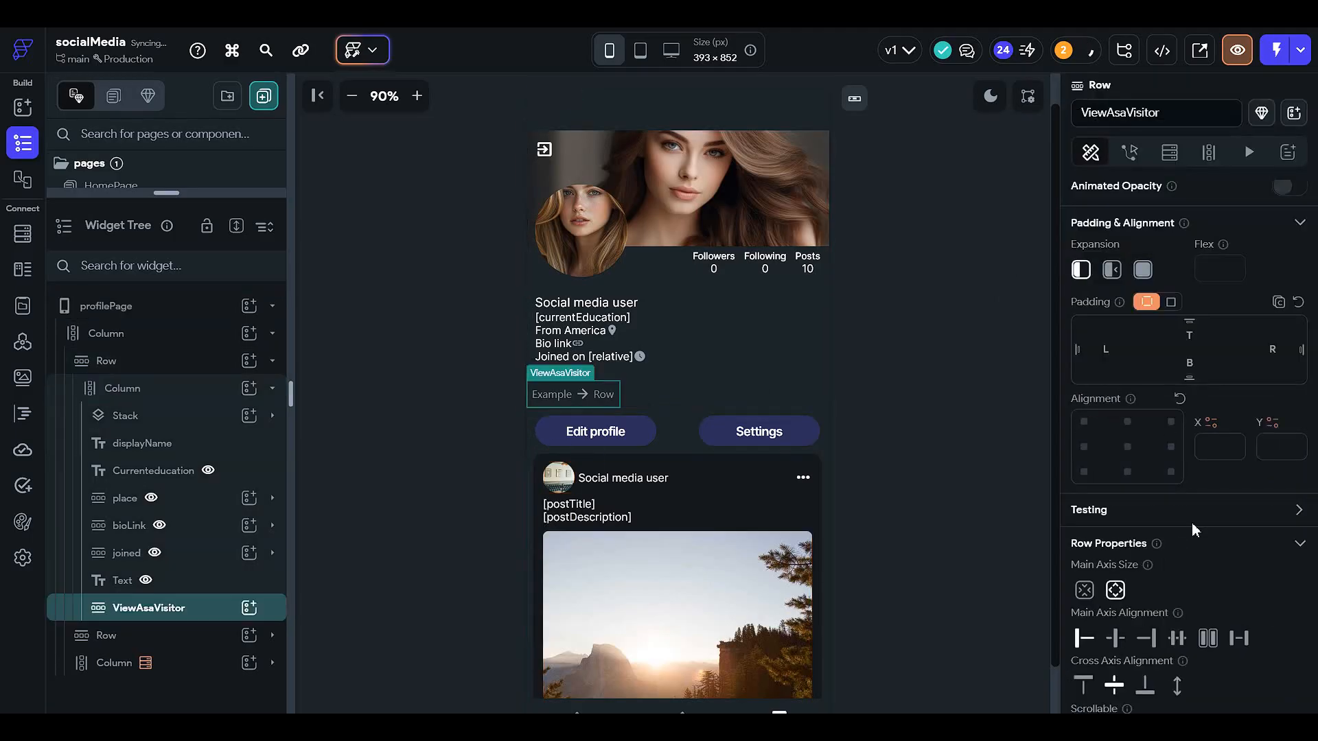
scroll(1192, 522, down, 2)
scroll(1153, 402, up, 3)
click(1100, 426)
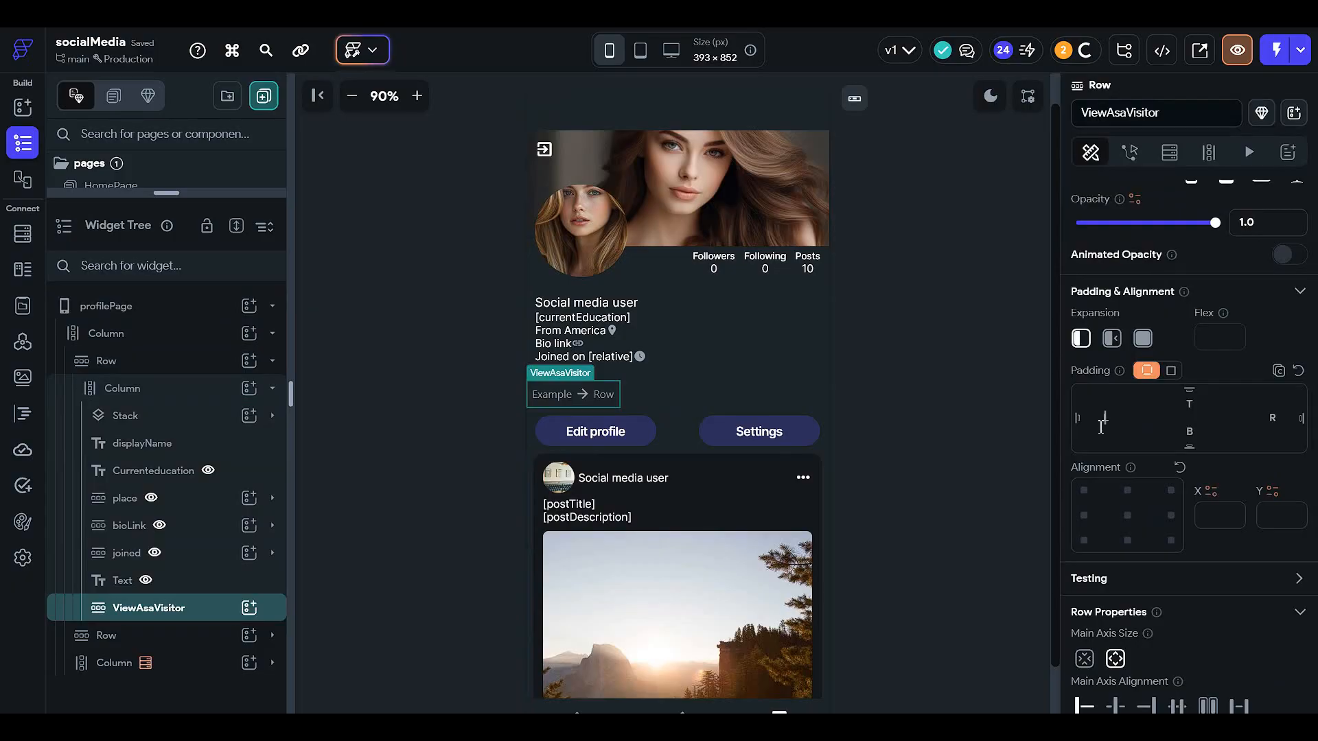
text(12)
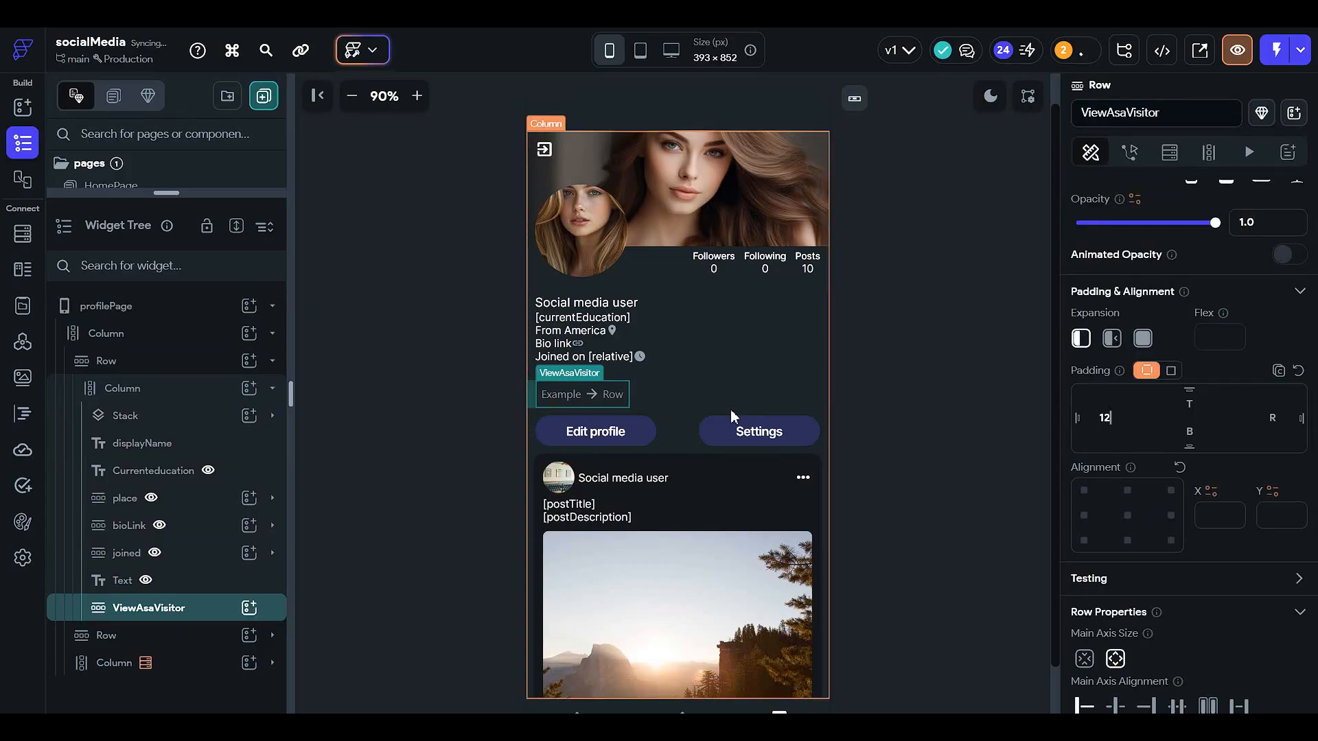
- Add a Text widget inside the ViewAsaVisitor row reading "View profile as a visitor"
click(249, 607)
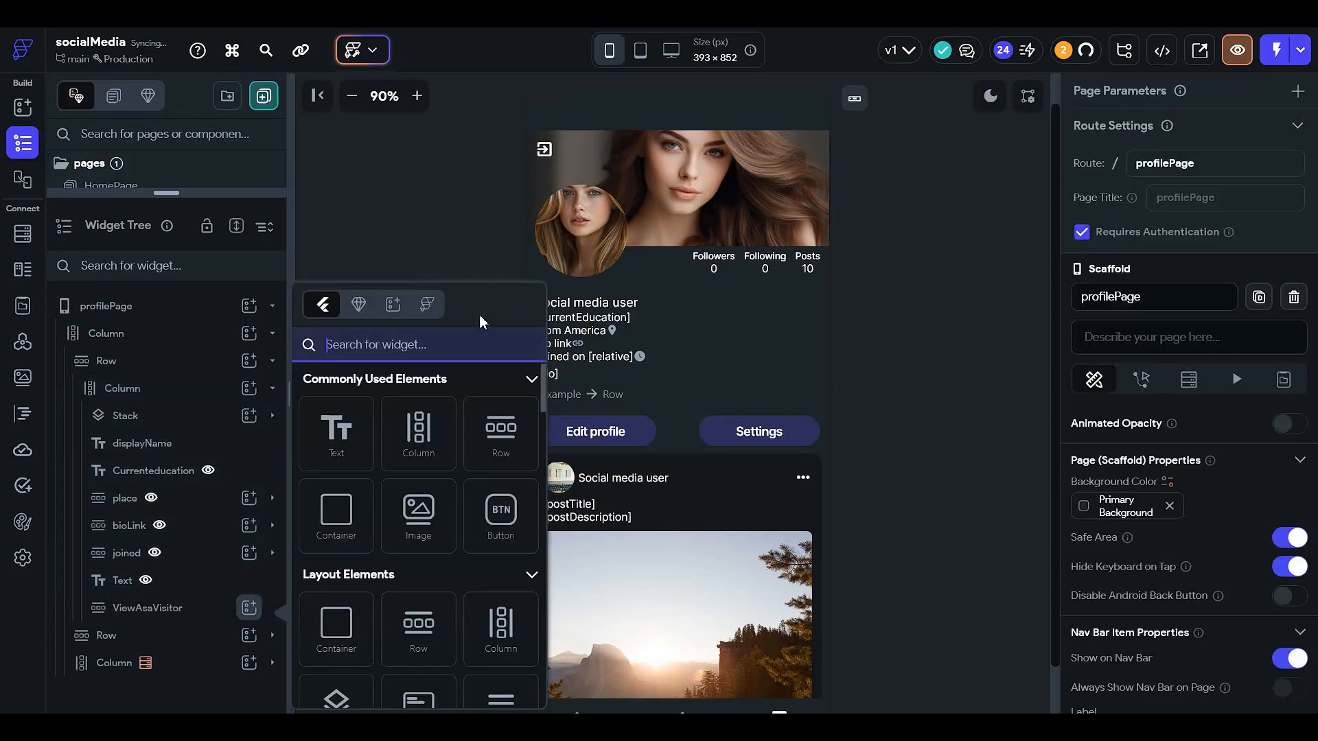
click(336, 431)
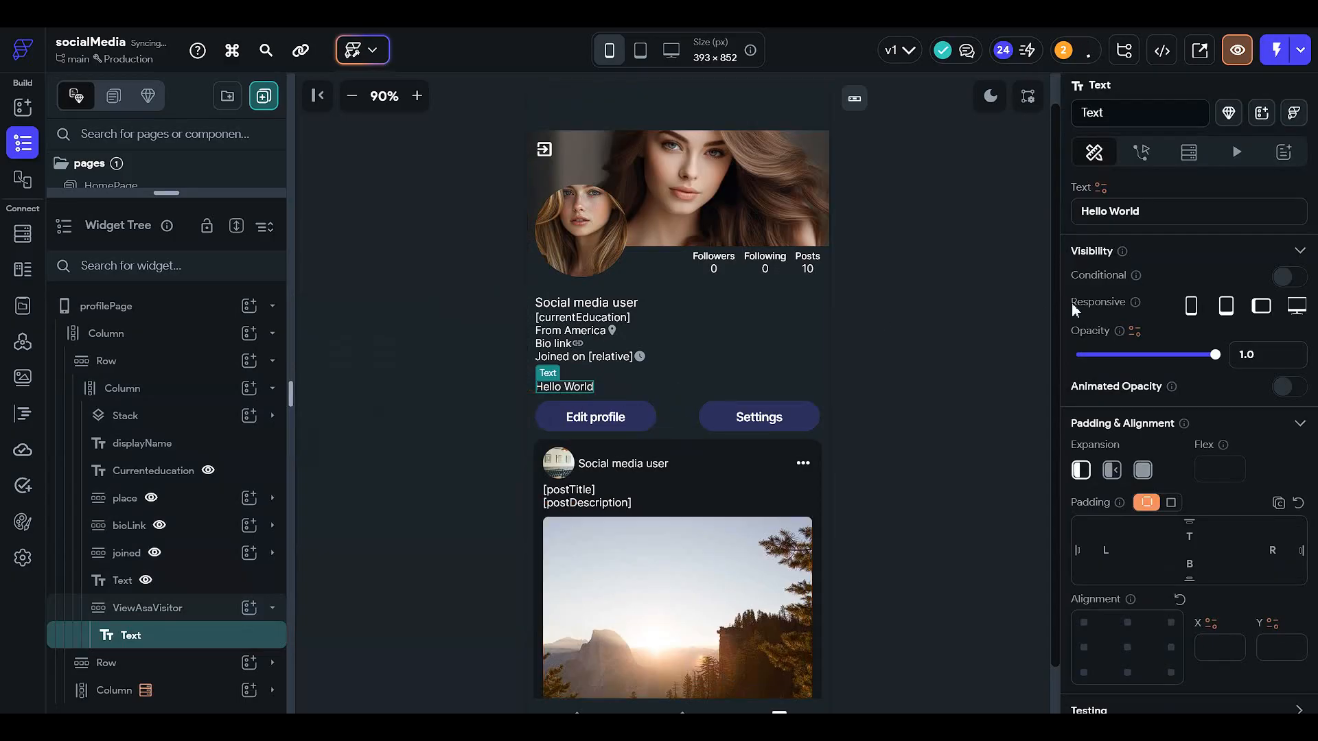
click(1150, 220)
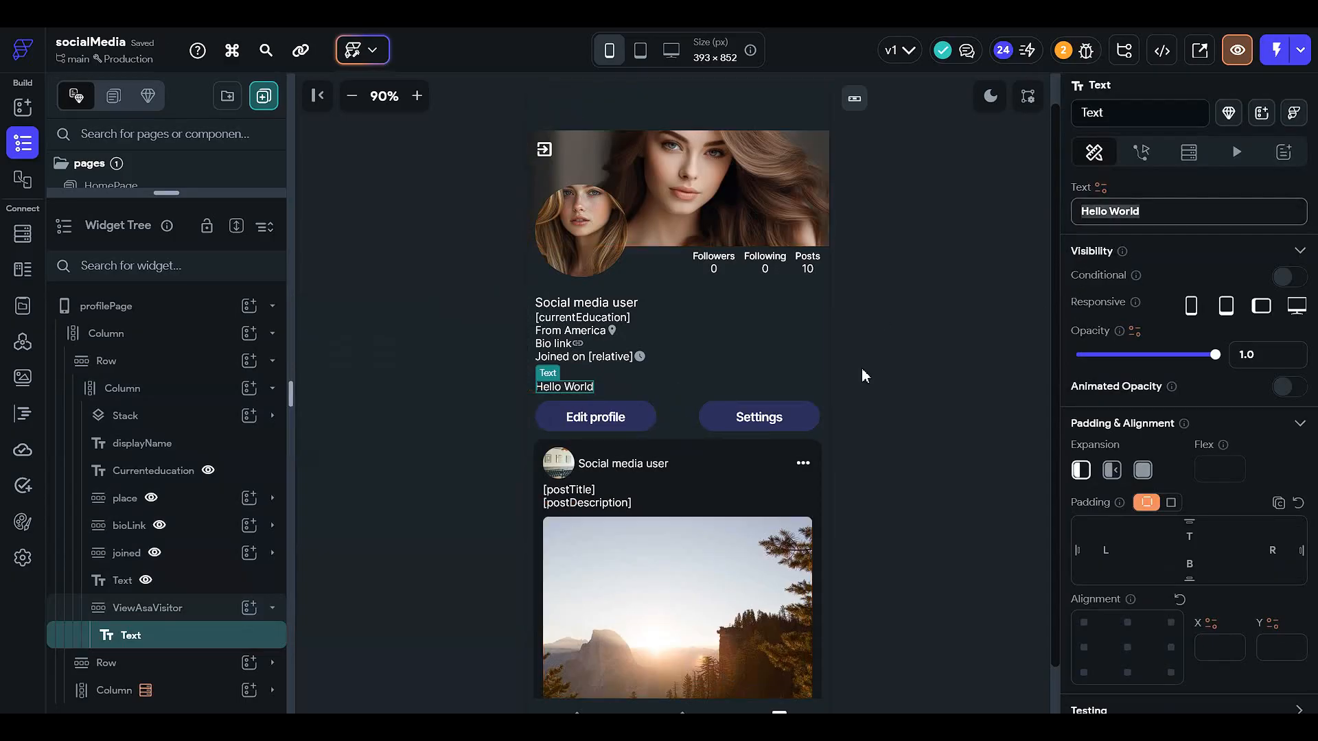
text(View)
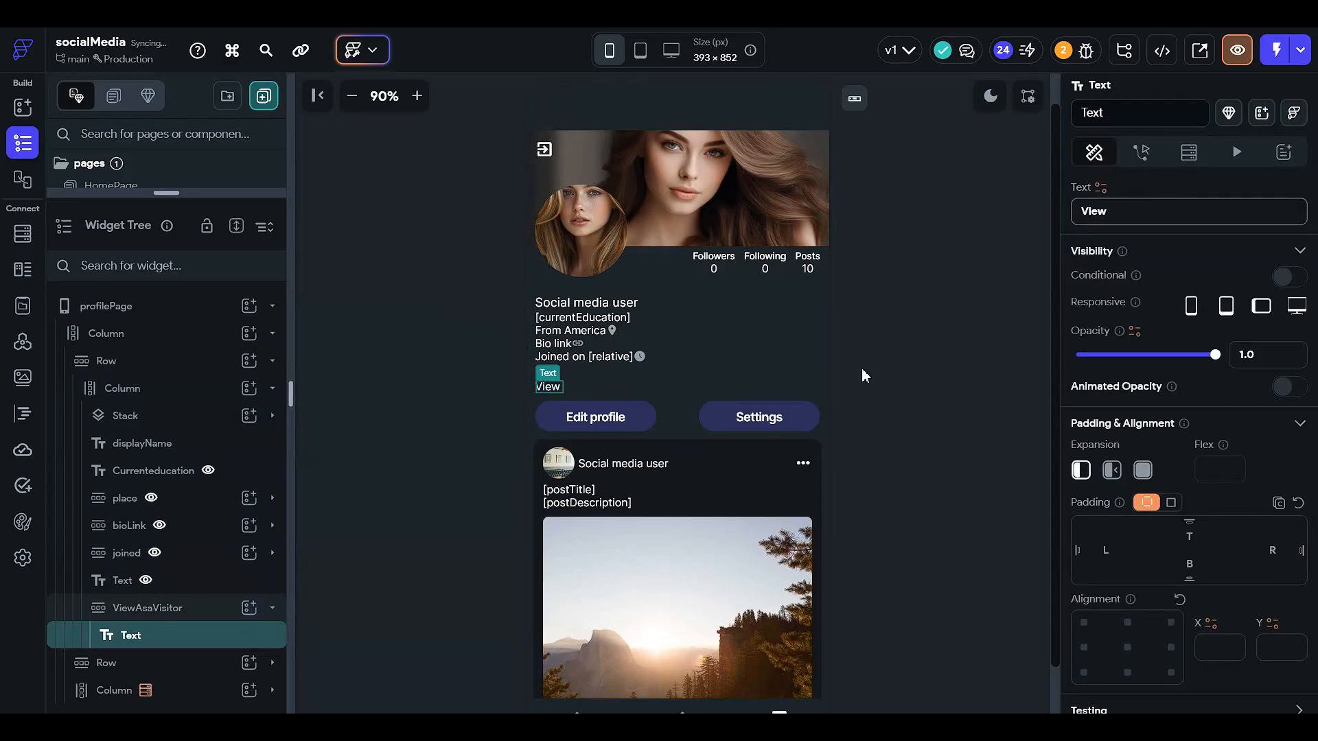
text( profile as a vi)
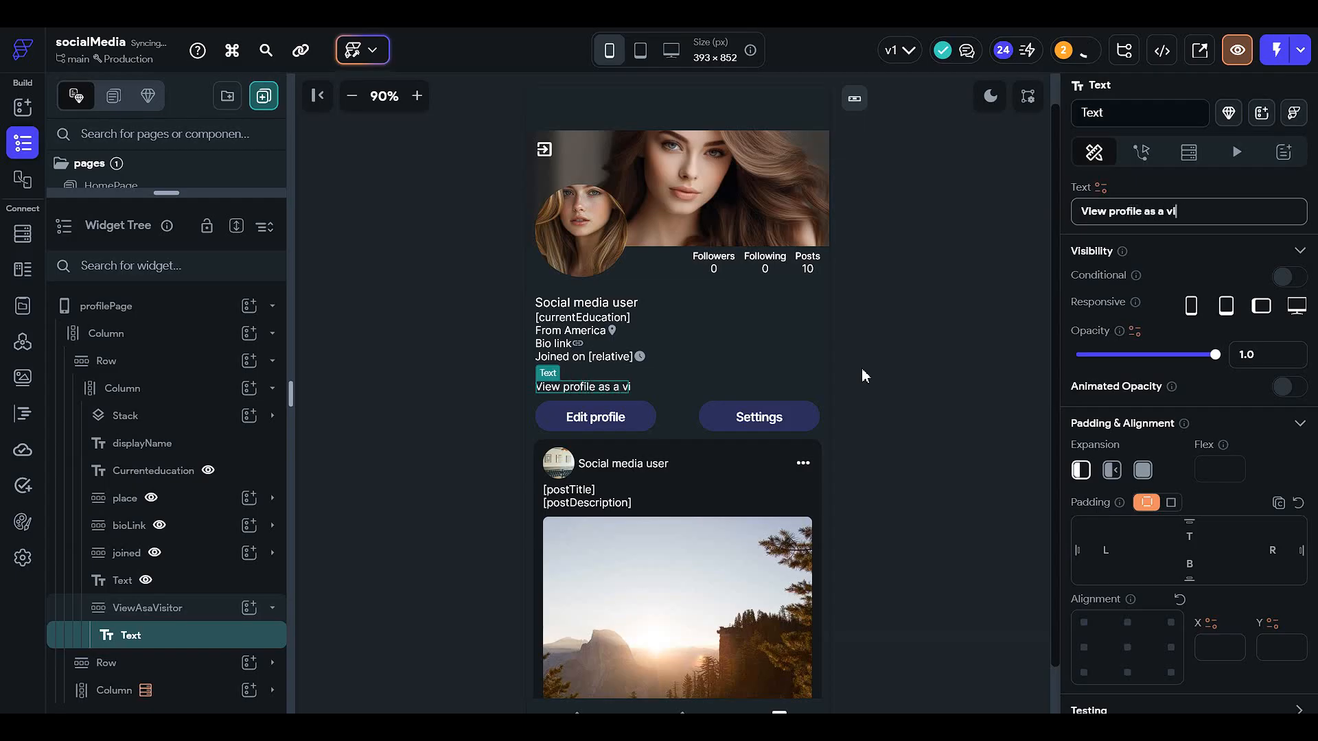
text(sitor)
- Add an Icon widget after the text in the ViewAsaVisitor row
click(250, 608)
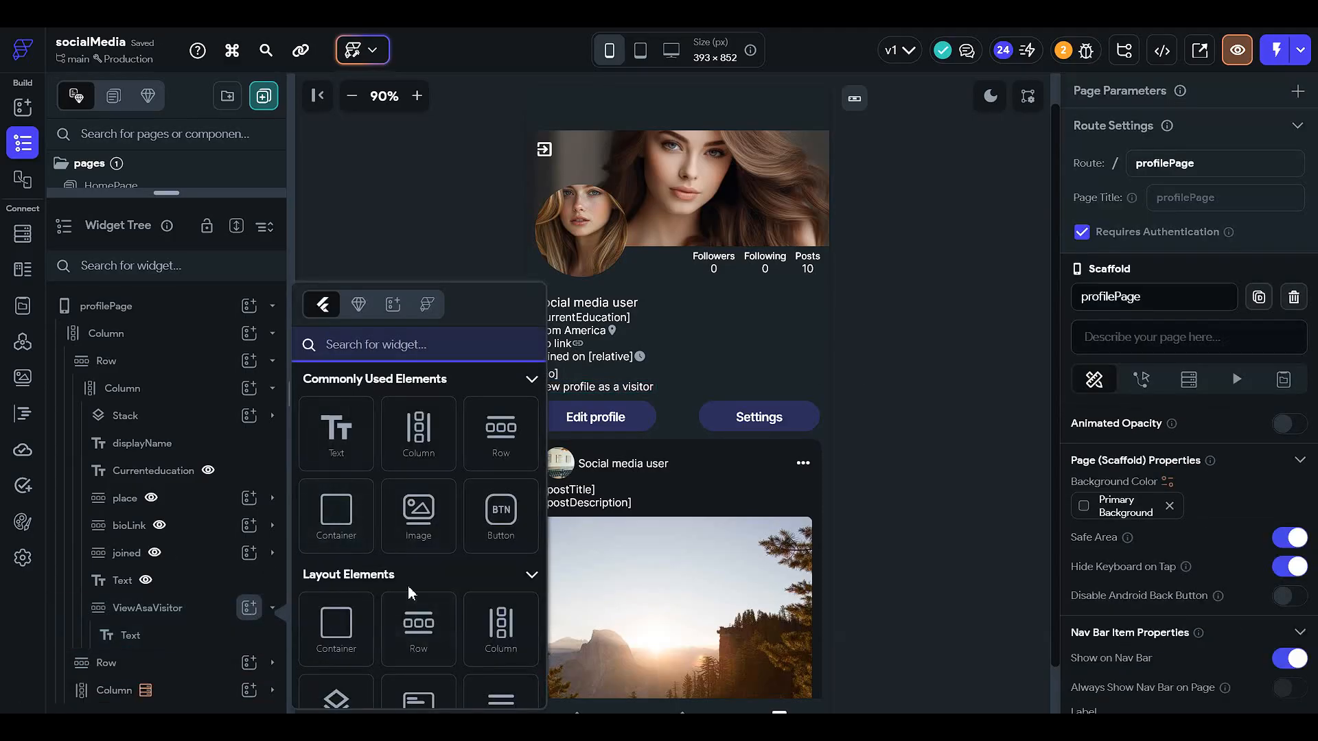
text(icon)
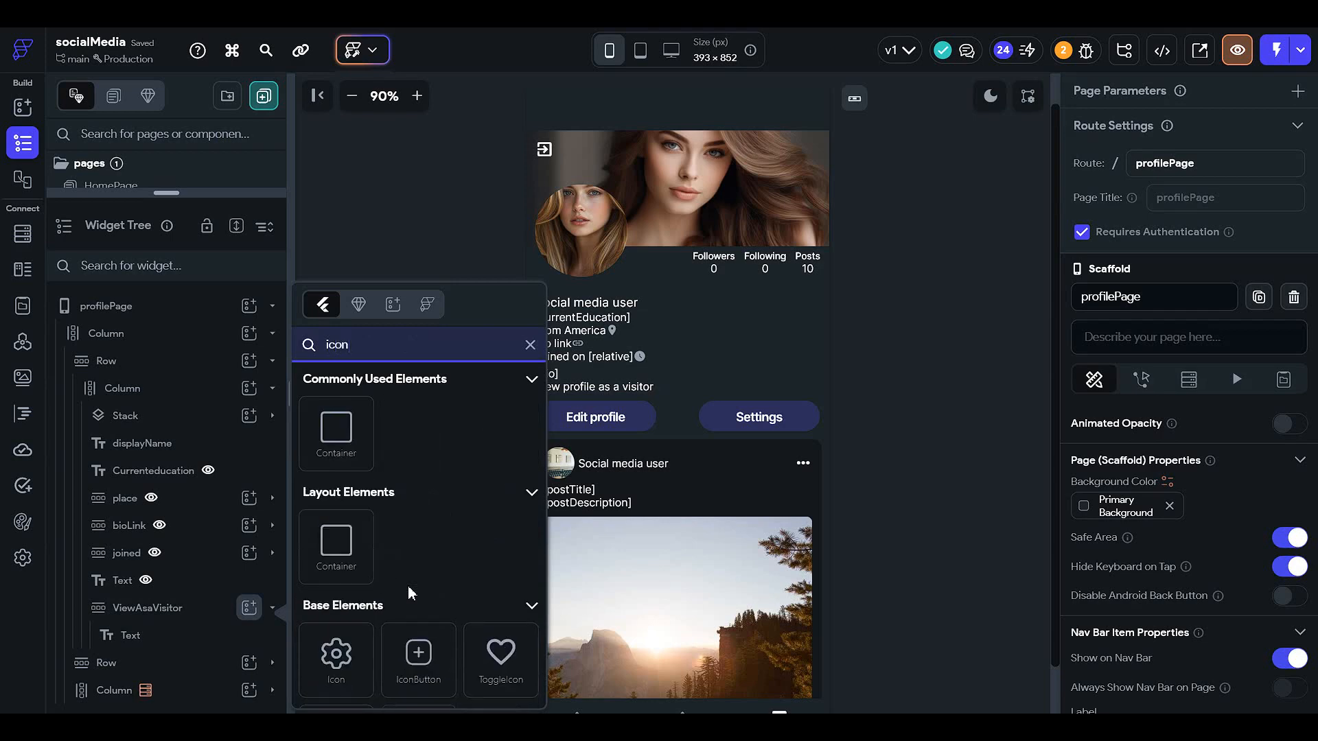
click(347, 654)
scroll(1213, 518, down, 4)
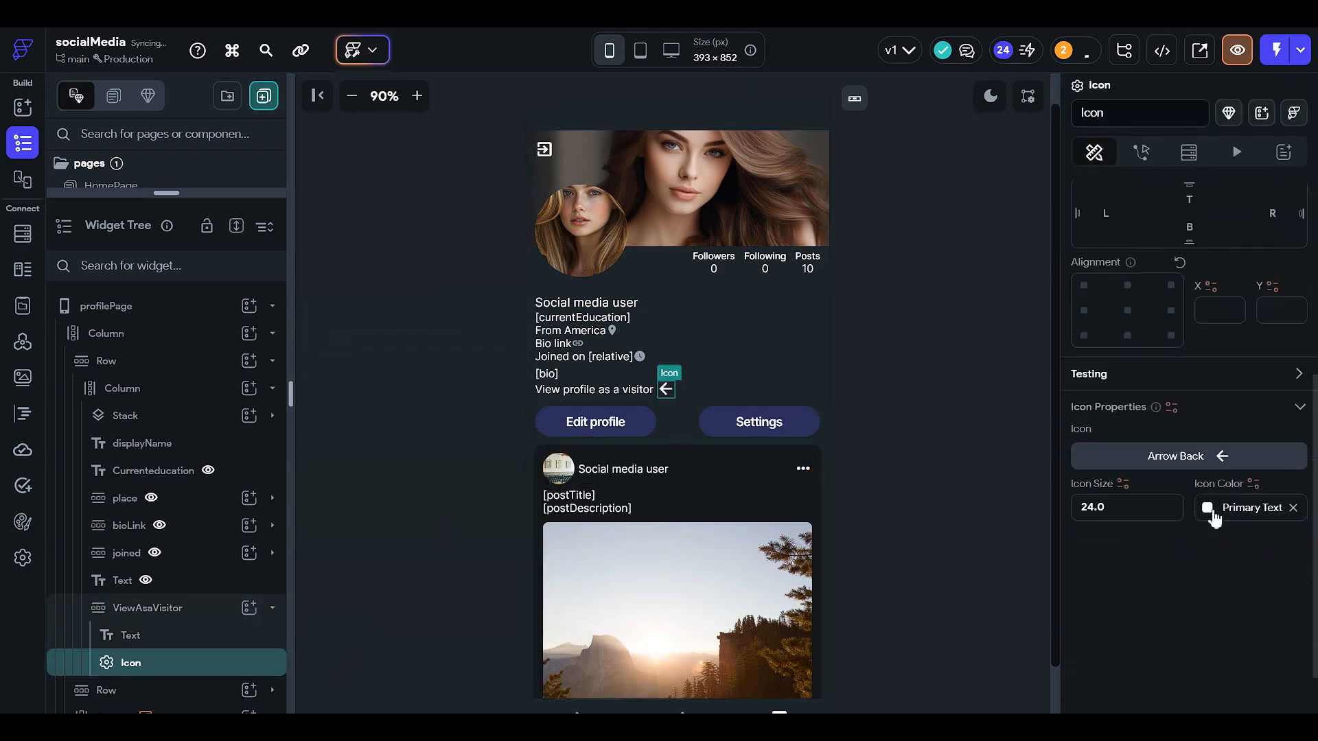
- Set the icon in the ViewAsaVisitor row to the remove_red_eye material icon
scroll(1187, 481, down, 1)
click(1148, 394)
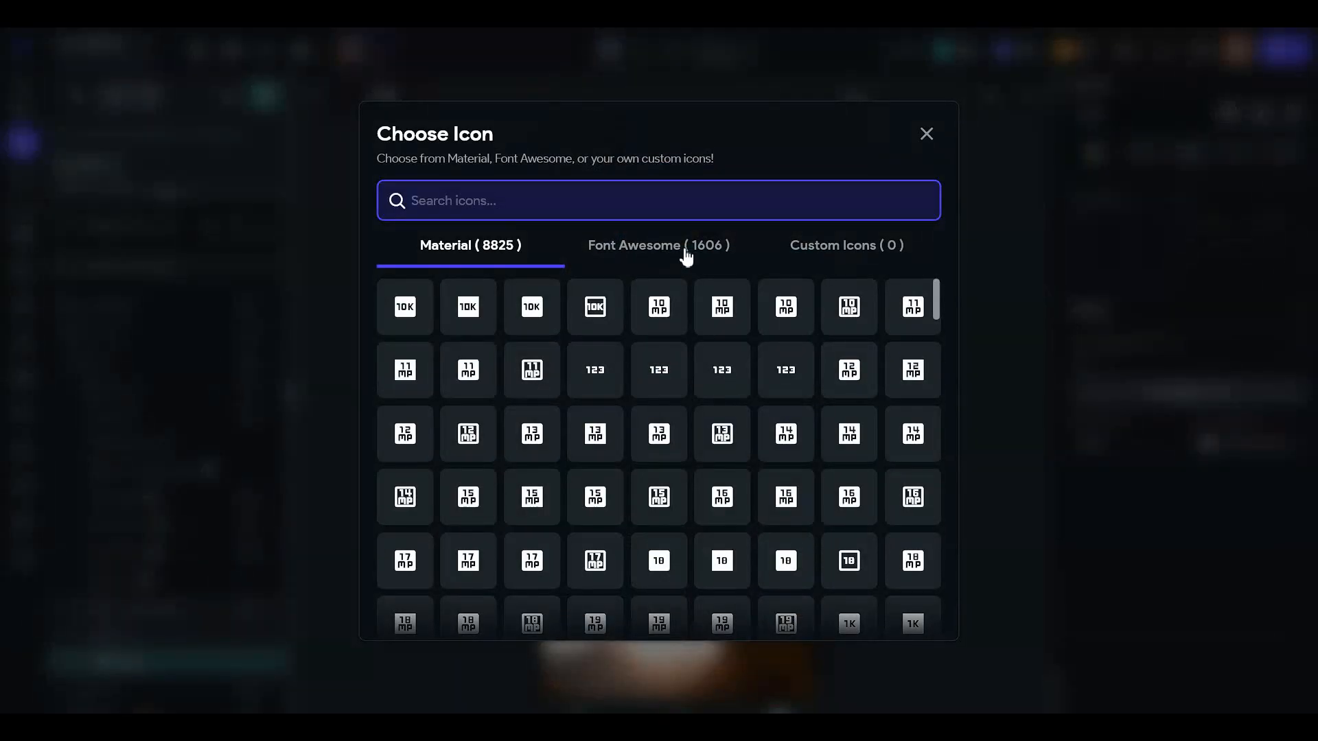
text(eye)
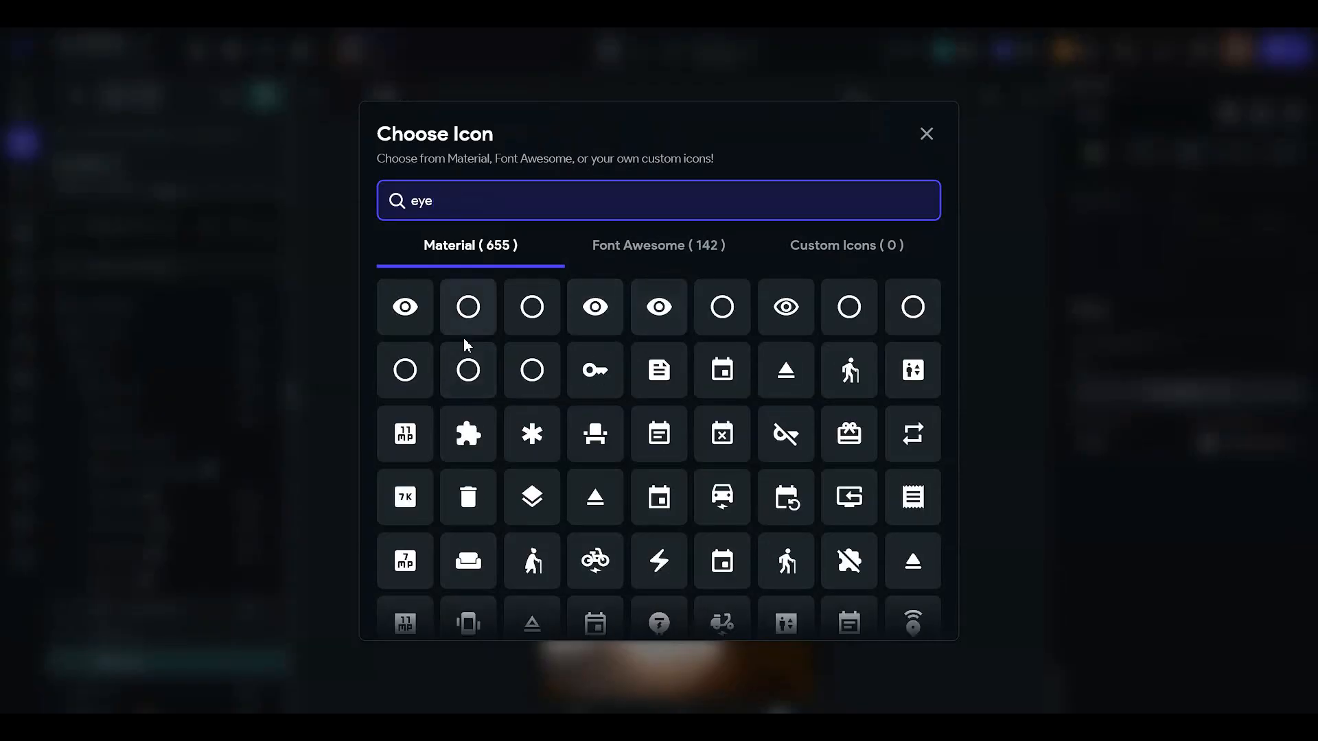
click(406, 310)
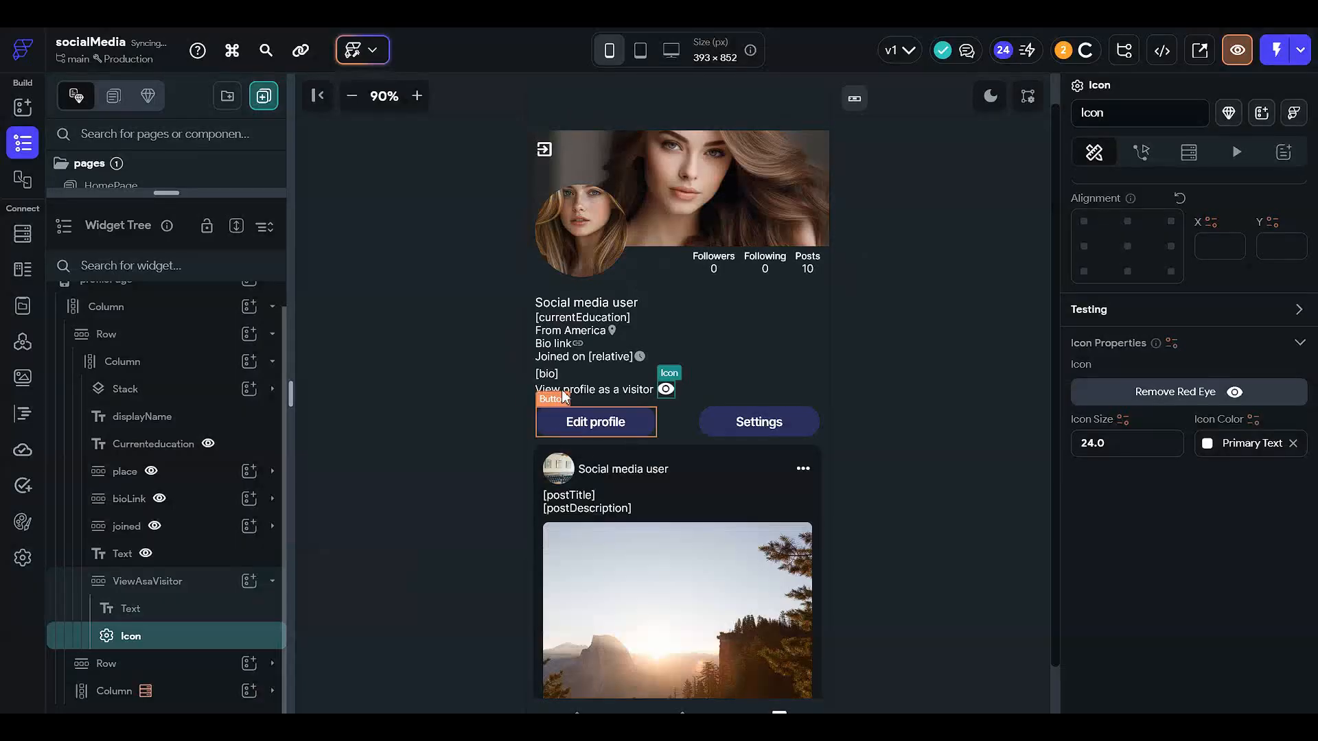
click(928, 429)
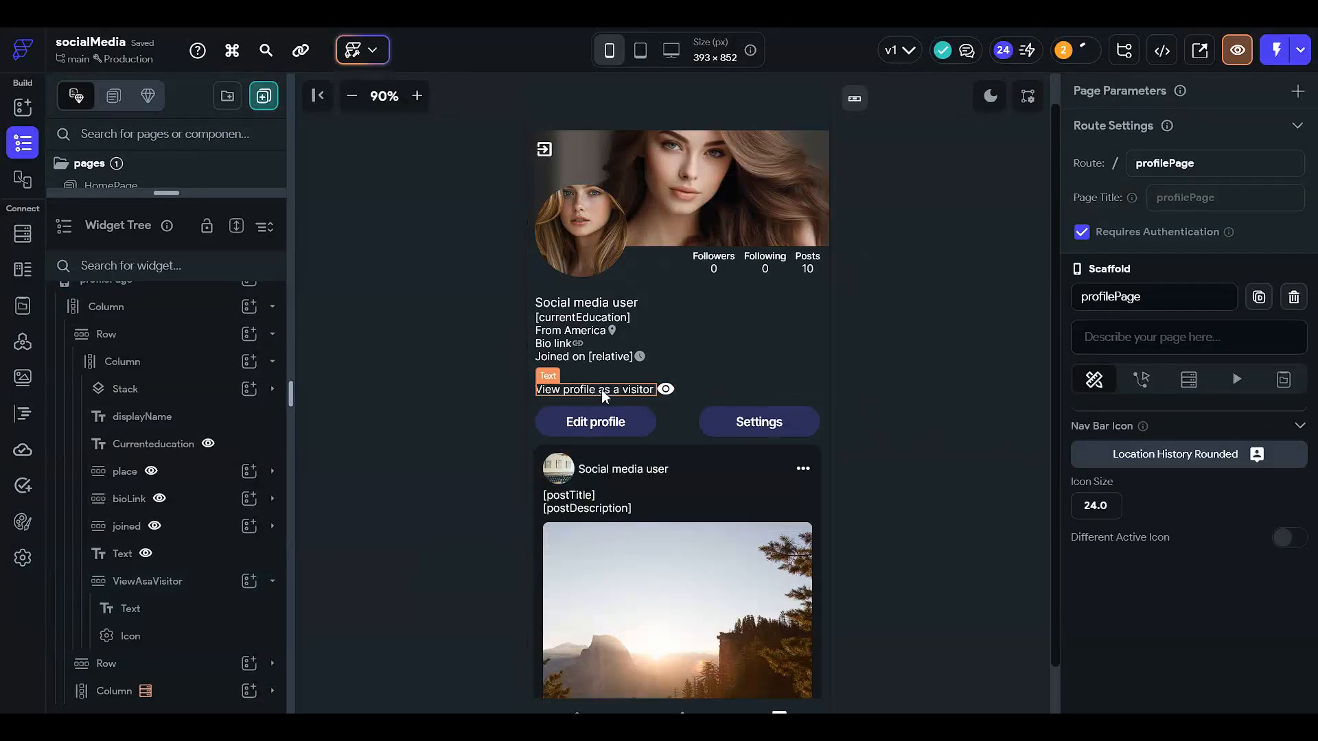
- Add an On Tap action to the ViewAsaVisitor row that navigates to the viewProfilePageOthers page
click(643, 390)
click(203, 582)
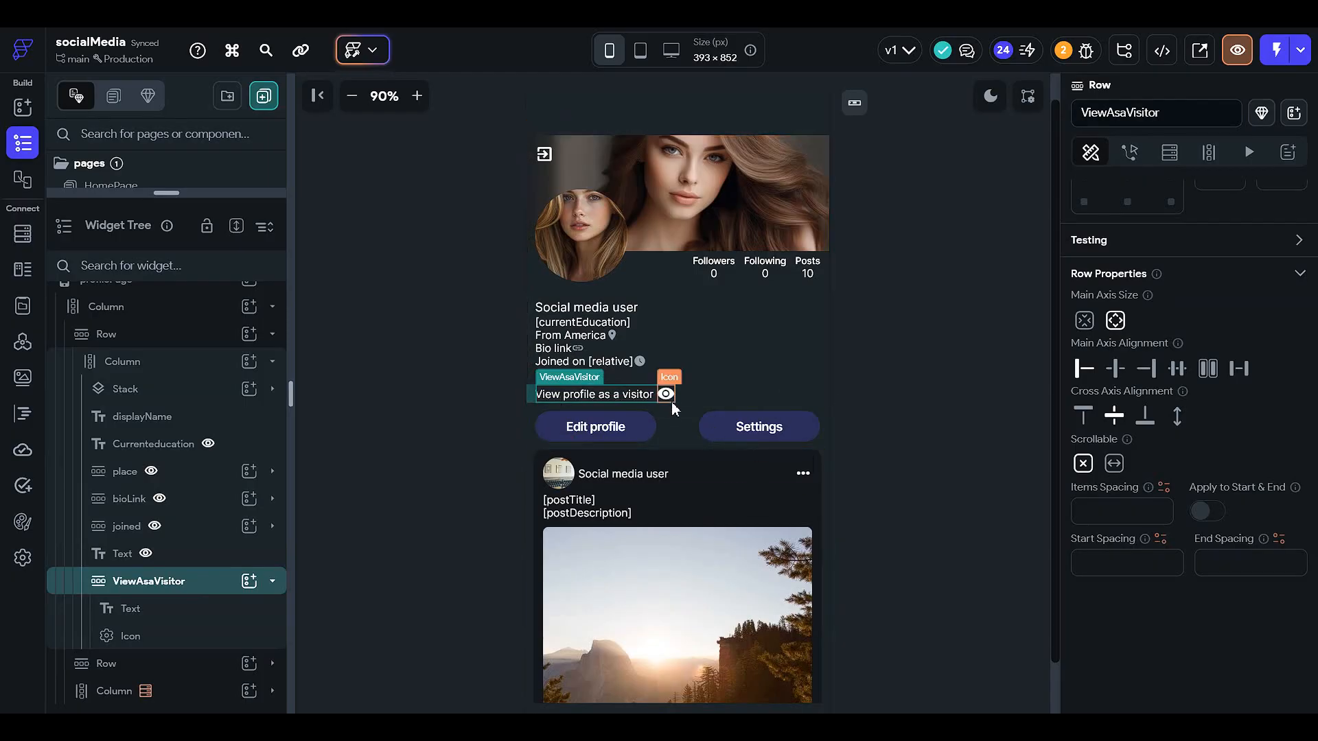
click(206, 586)
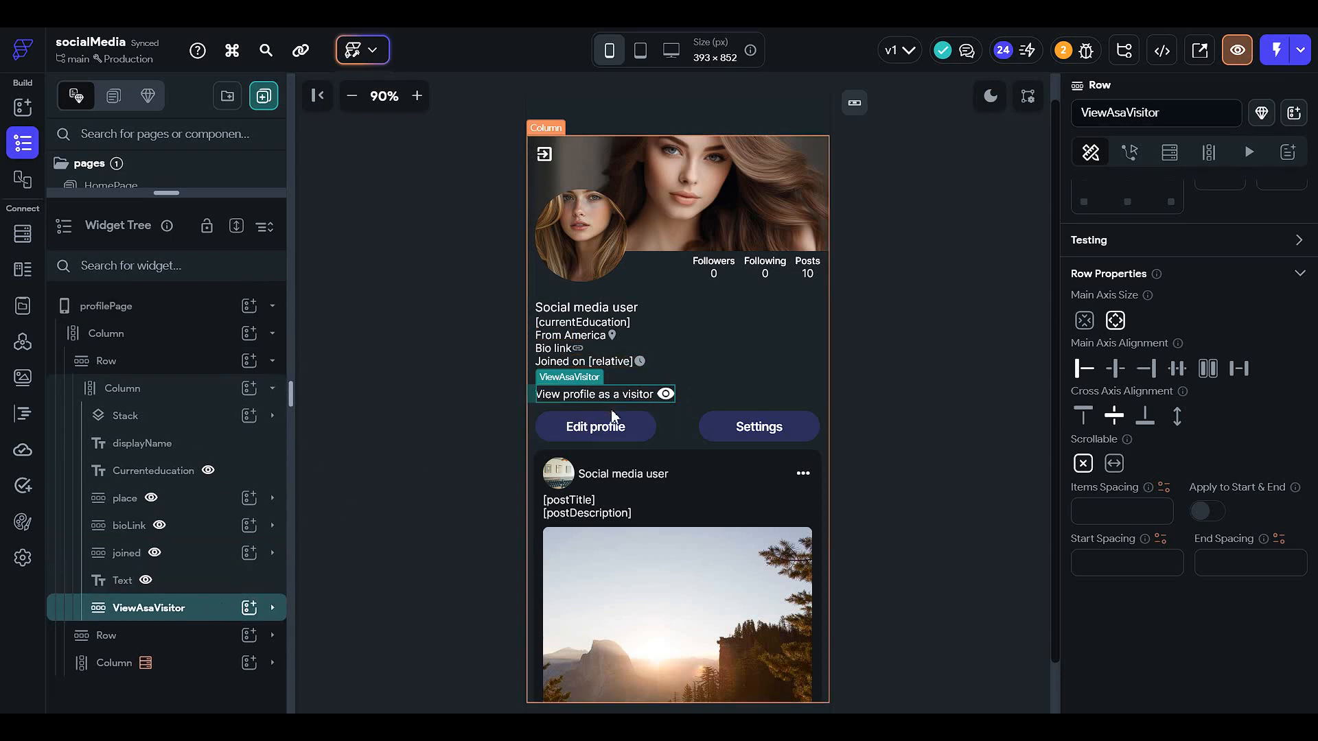
drag(201, 195, 199, 111)
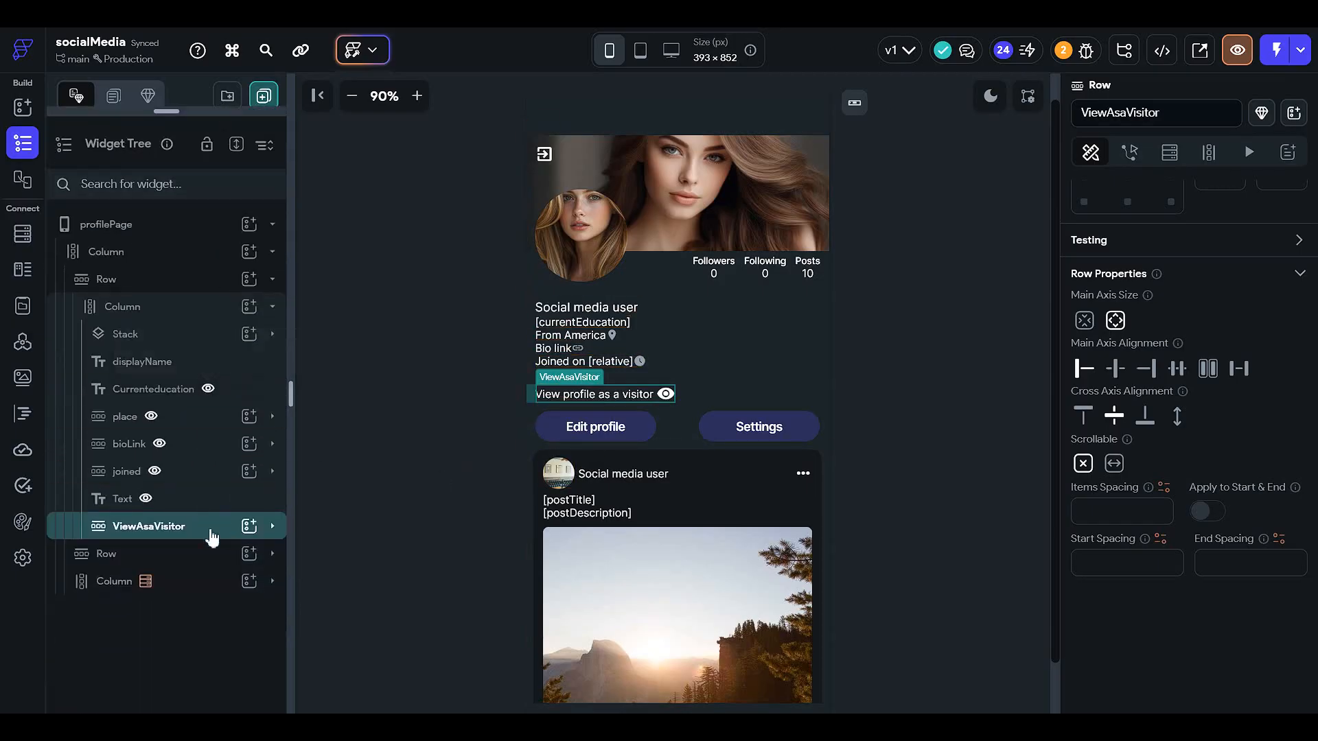
click(1129, 152)
click(1266, 247)
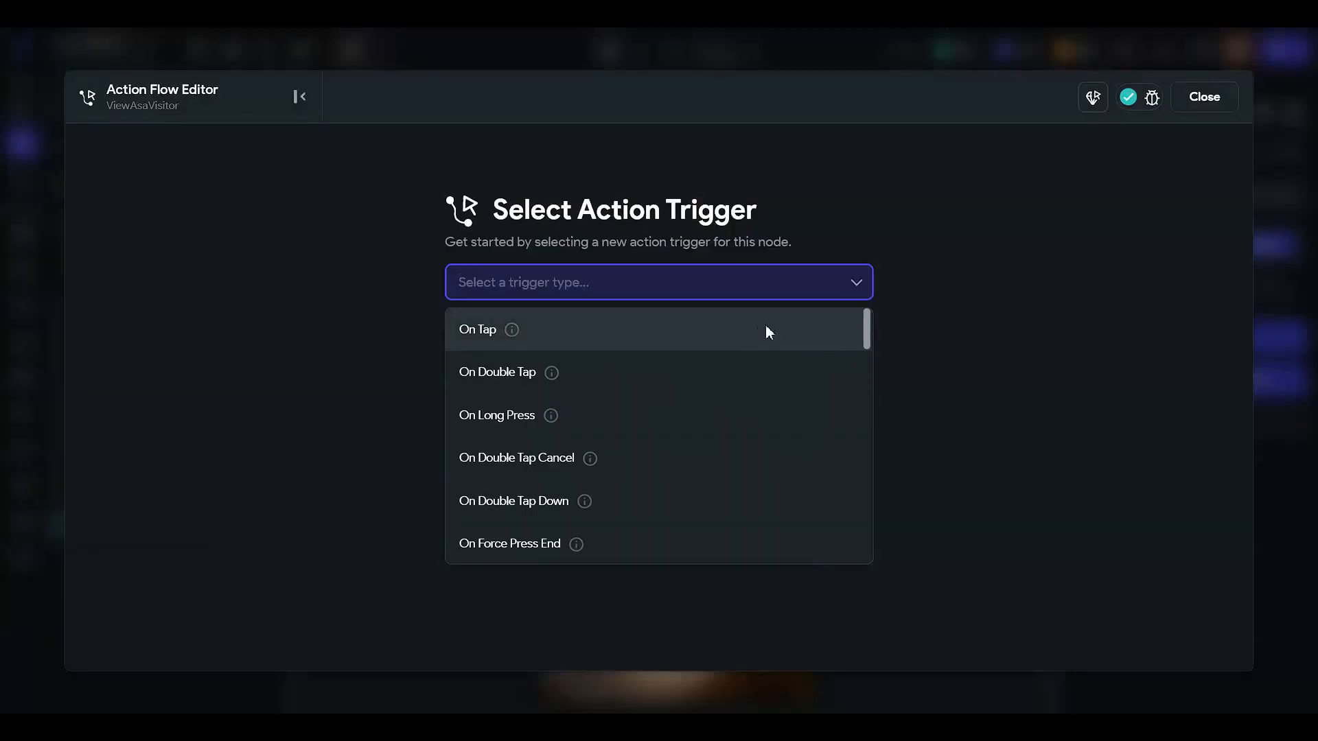
click(764, 328)
click(832, 447)
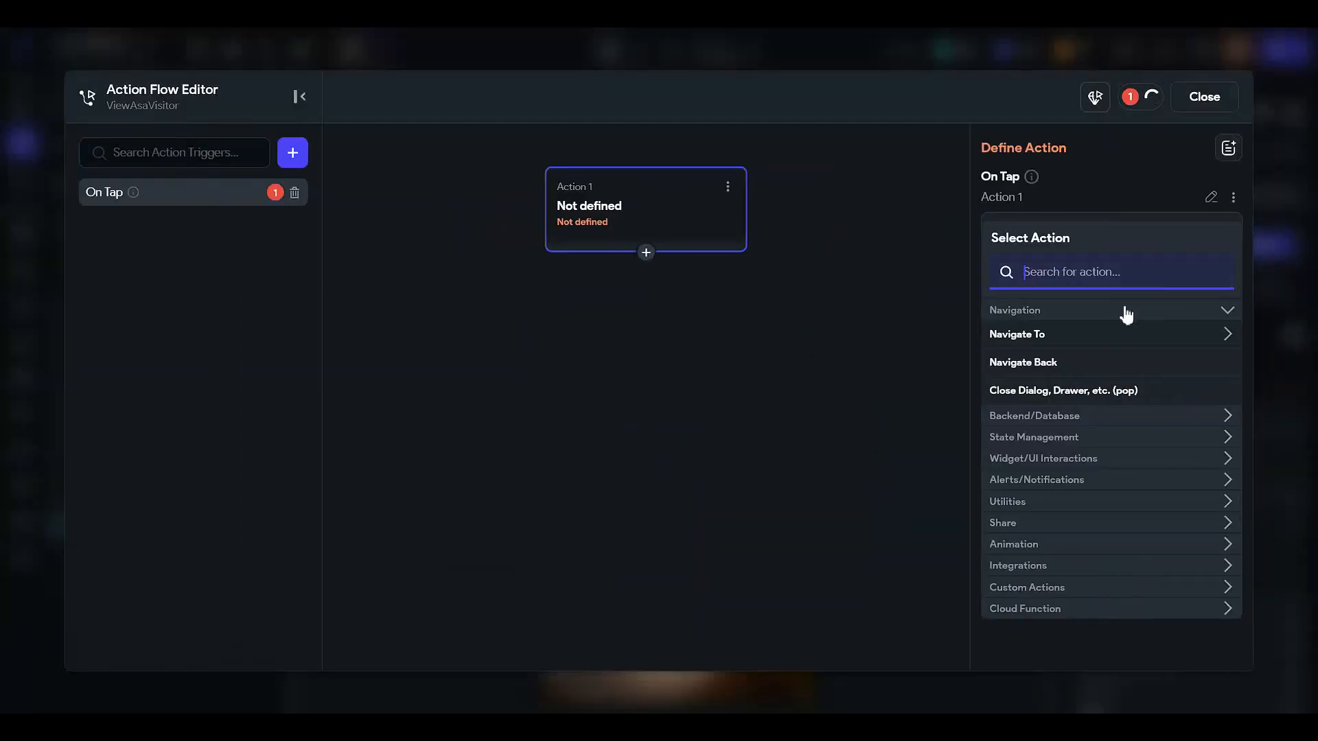
click(1067, 333)
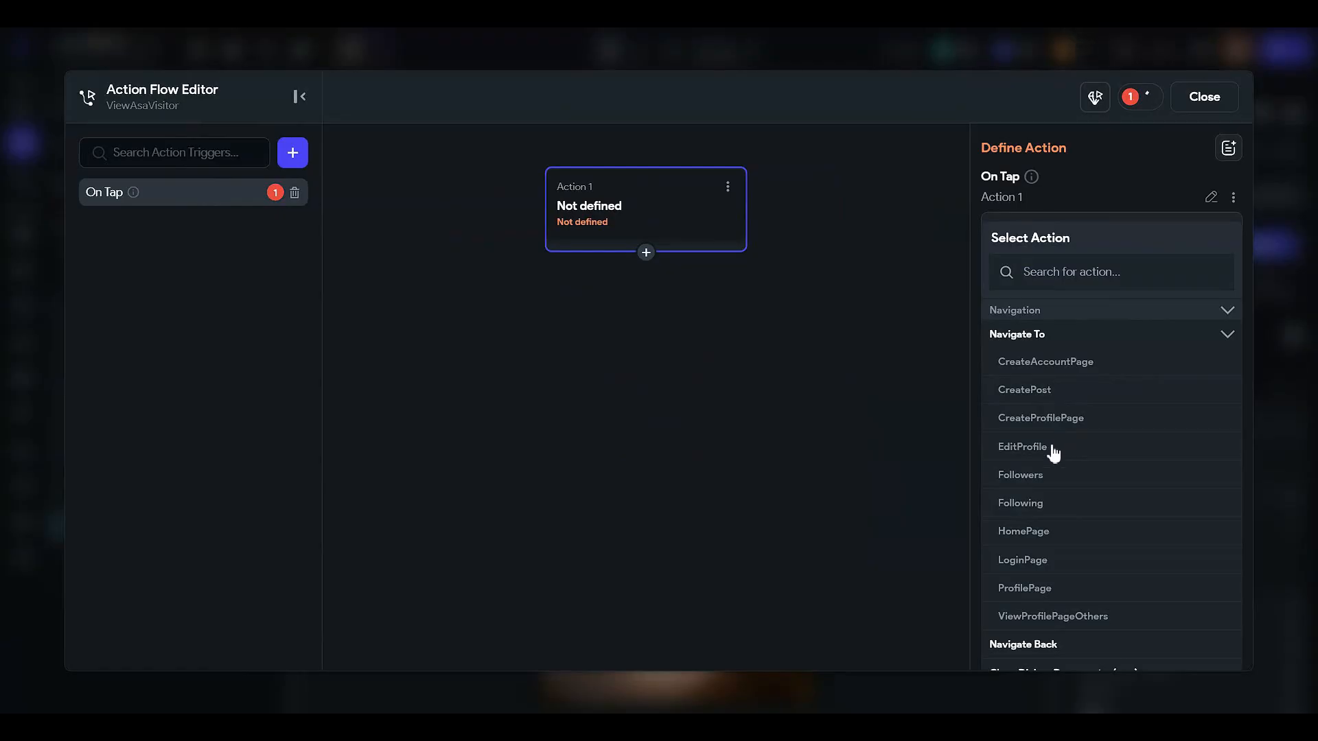
click(1094, 617)
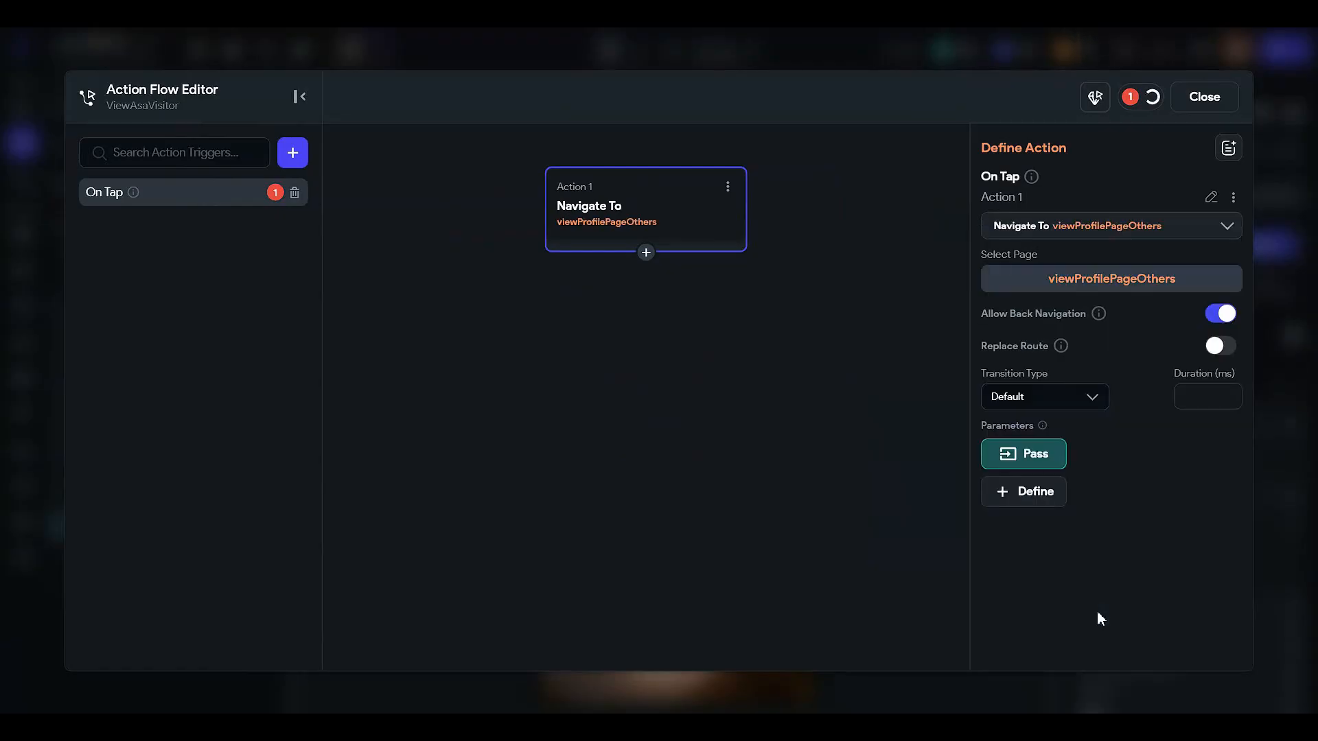
click(1203, 97)
- Open the viewProfilePageOthers page to check its parameters, then return to profilePage
click(217, 161)
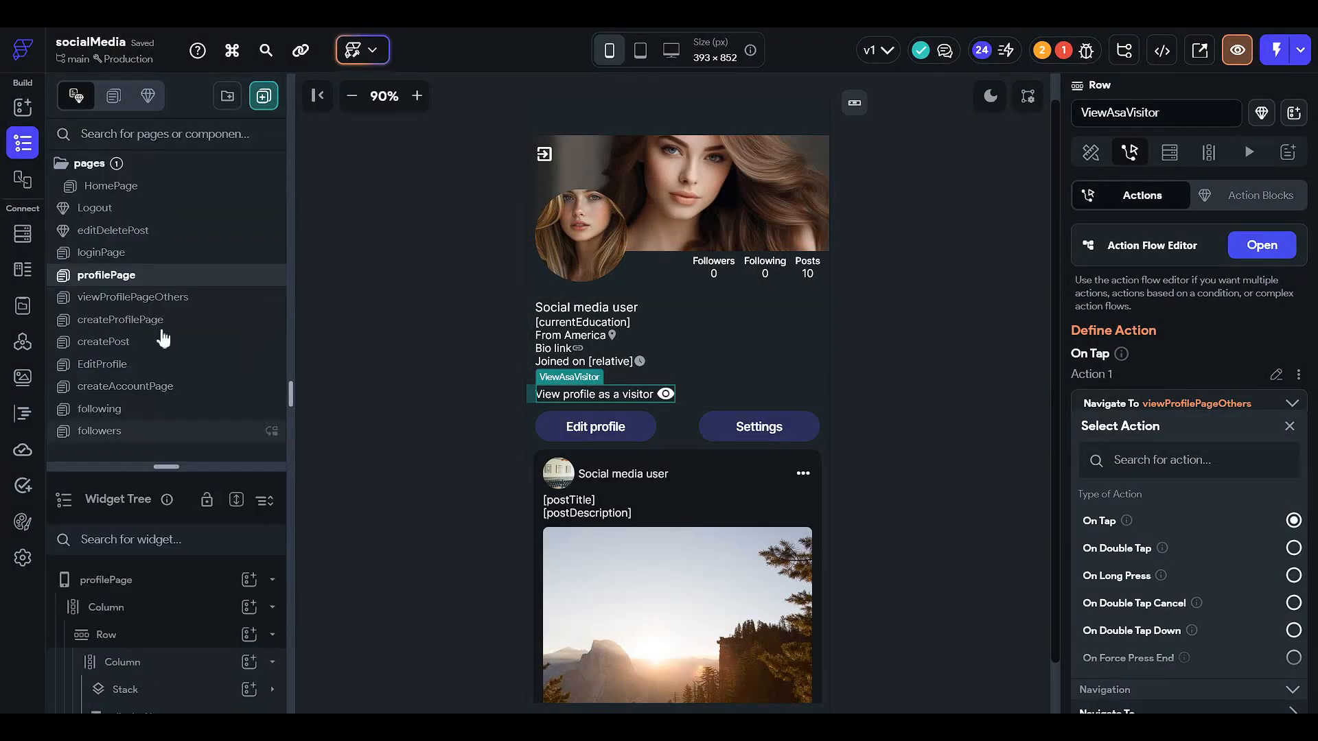
click(194, 303)
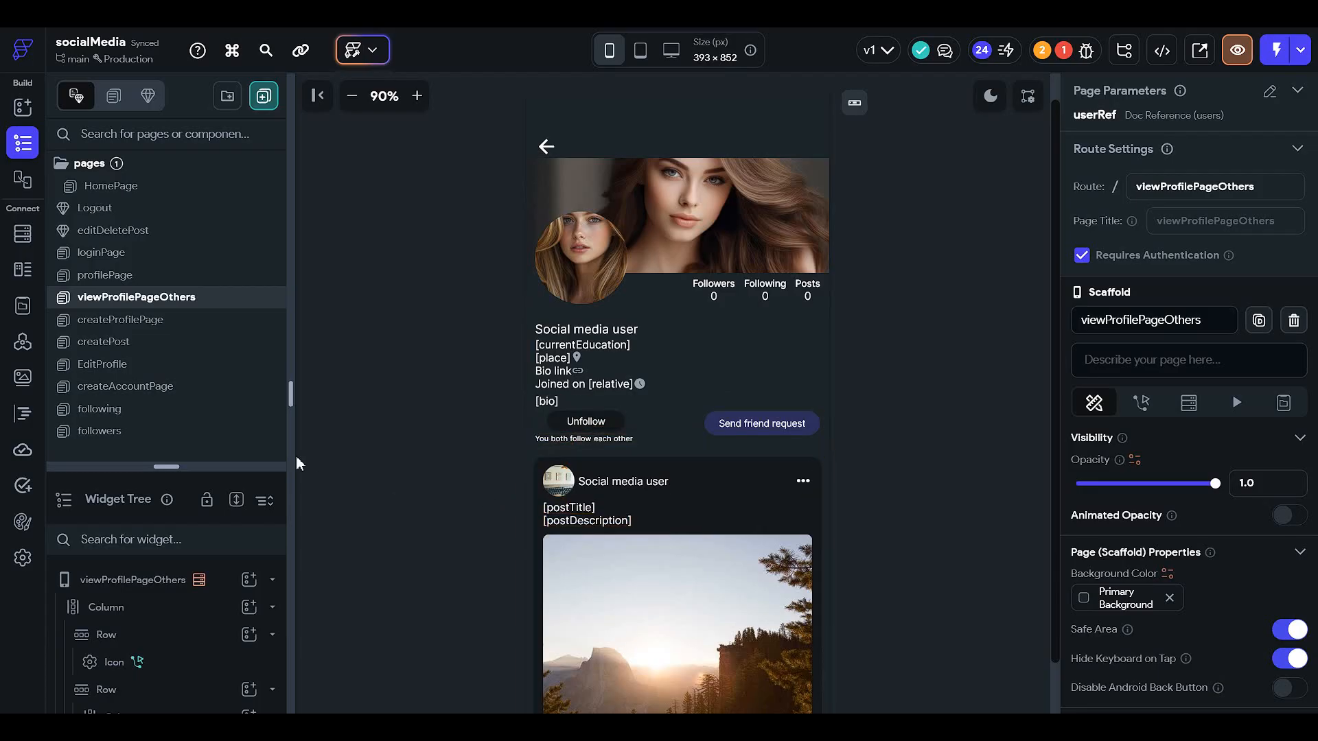
click(173, 282)
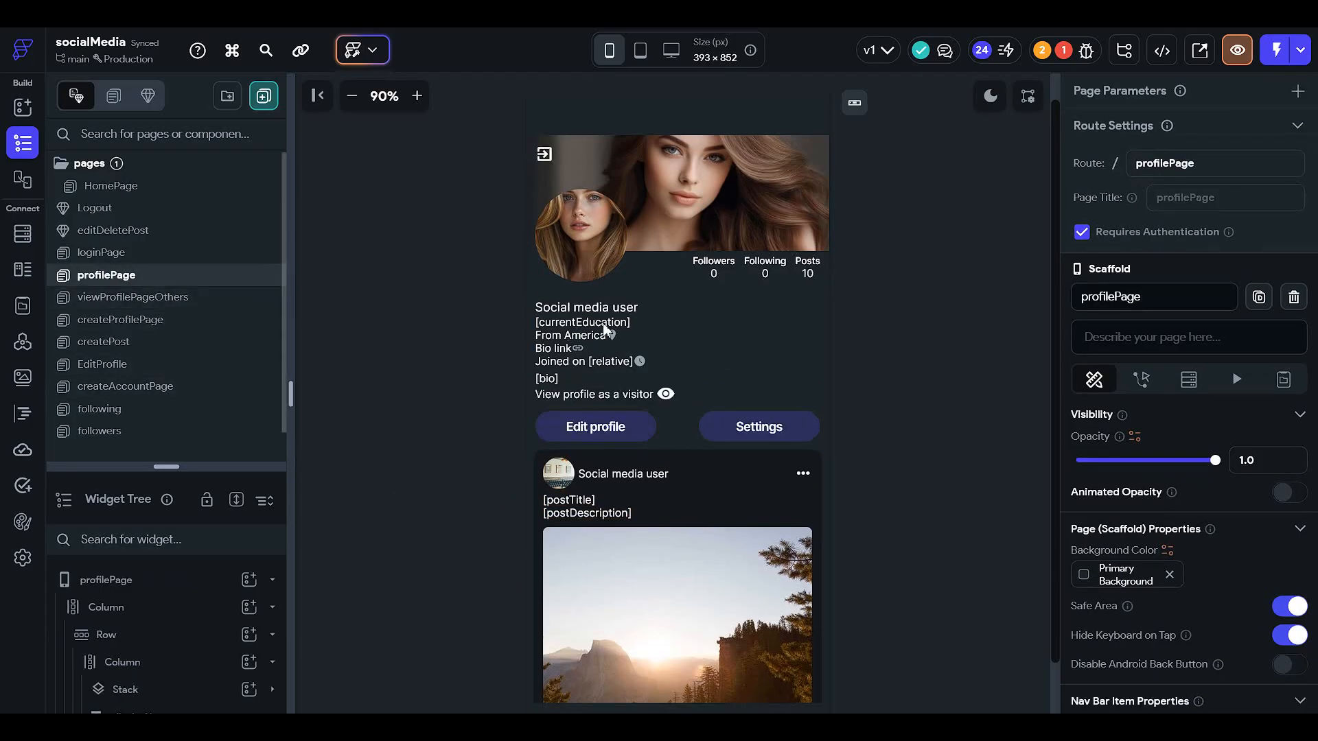
- Pass the authenticated user's User Reference as the userRef parameter of the row's navigation action
click(645, 394)
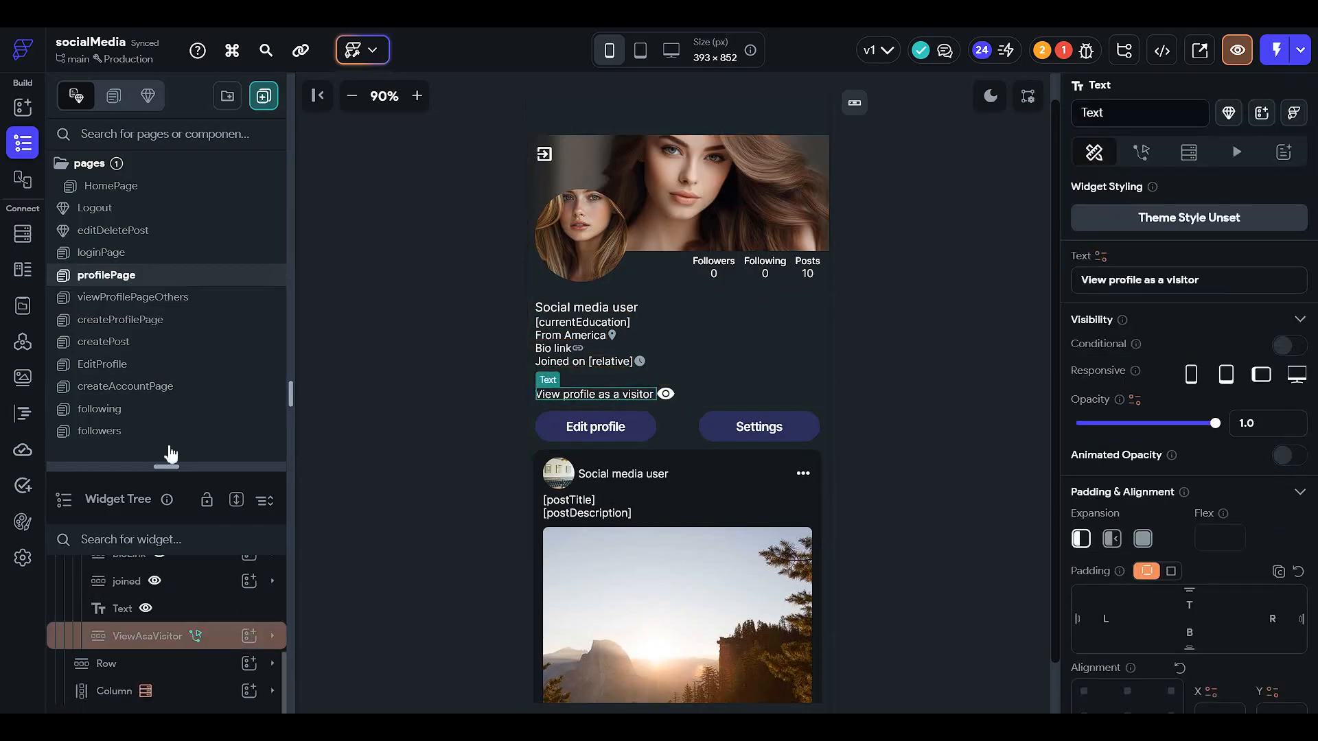
click(199, 634)
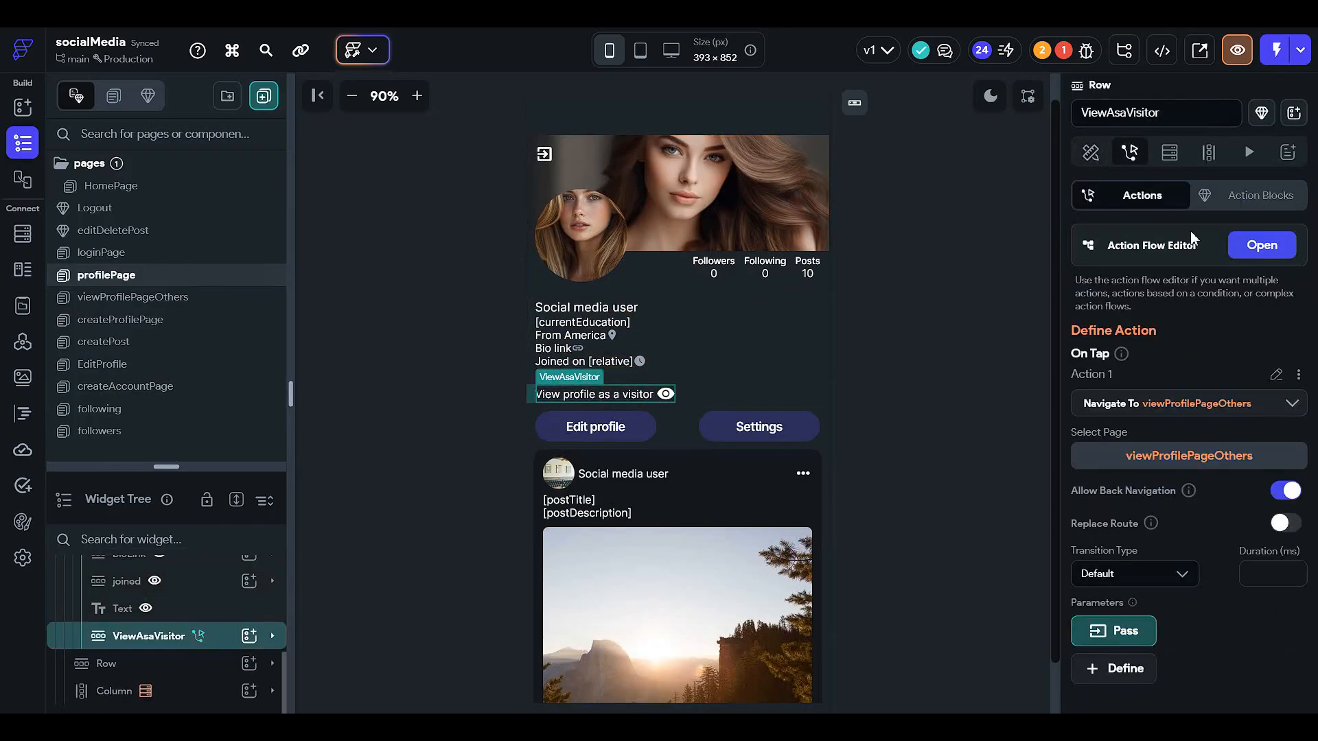
click(1260, 244)
click(1028, 455)
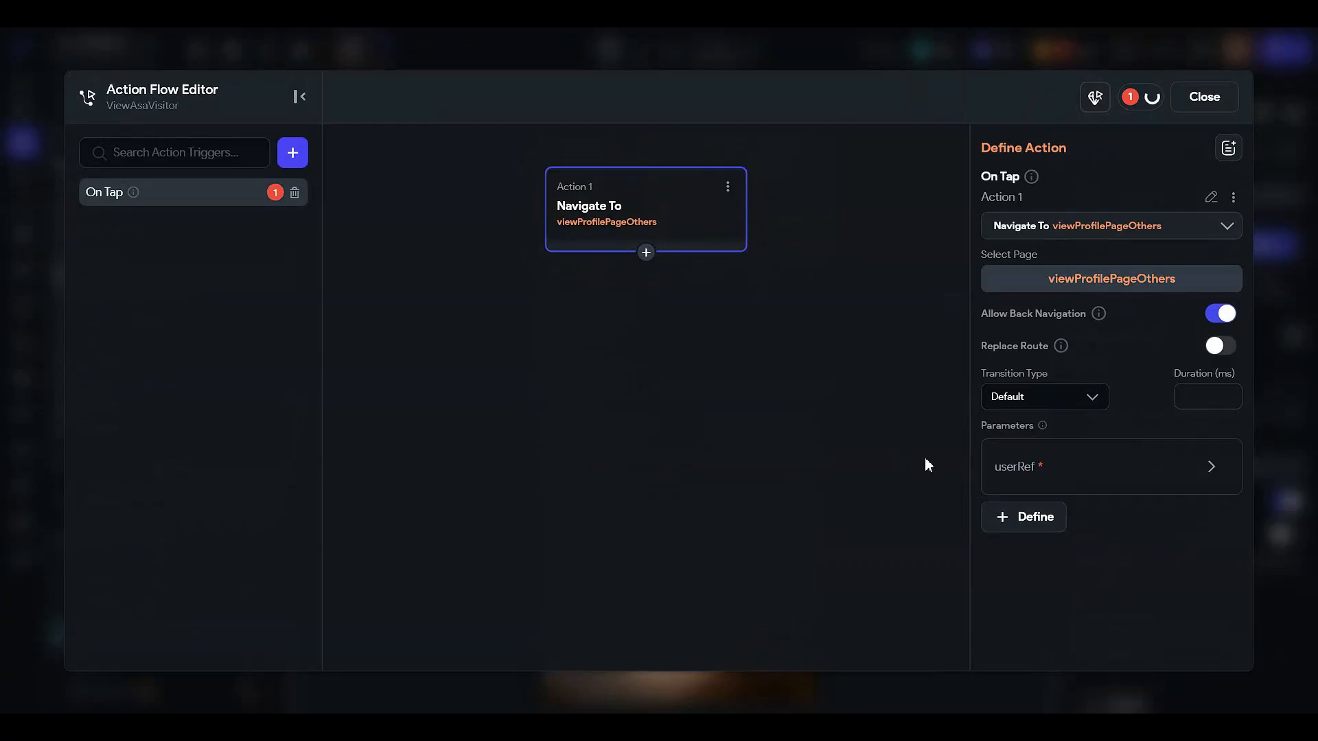
click(1015, 462)
scroll(1047, 513, down, 2)
click(1050, 491)
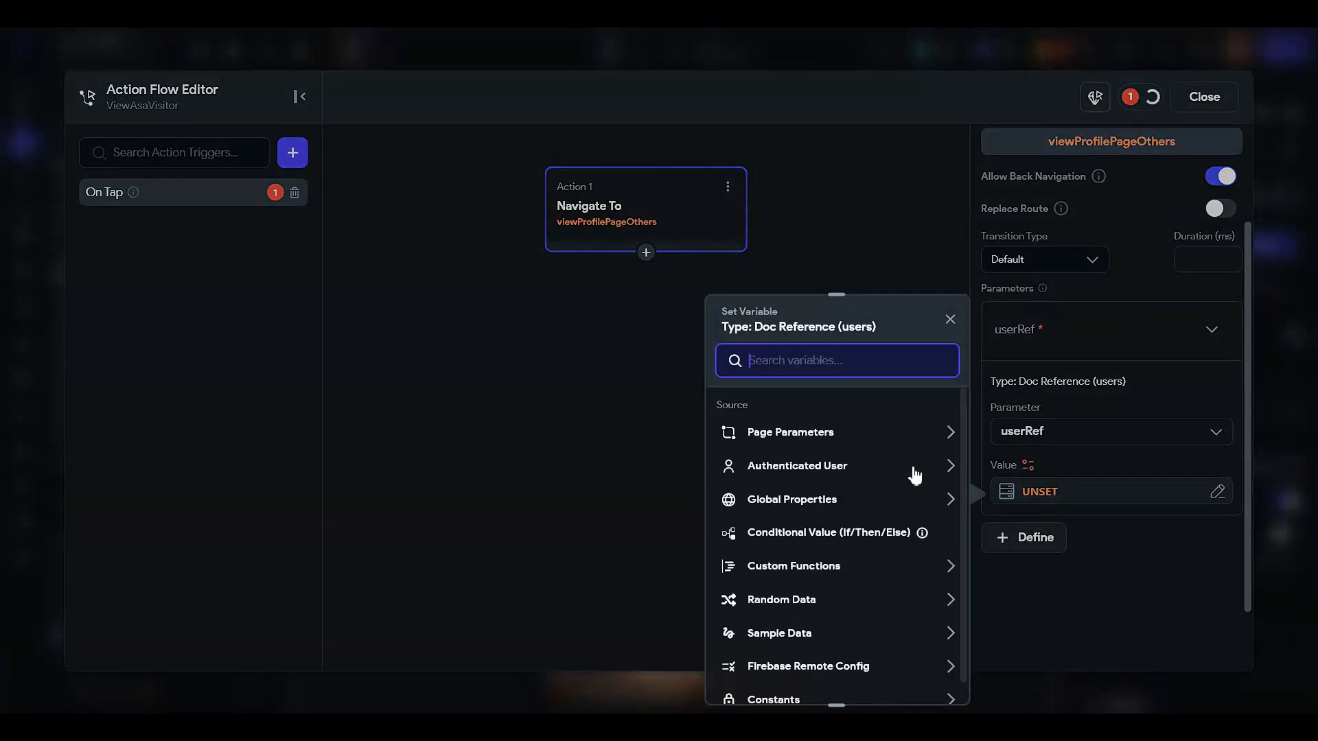
click(812, 477)
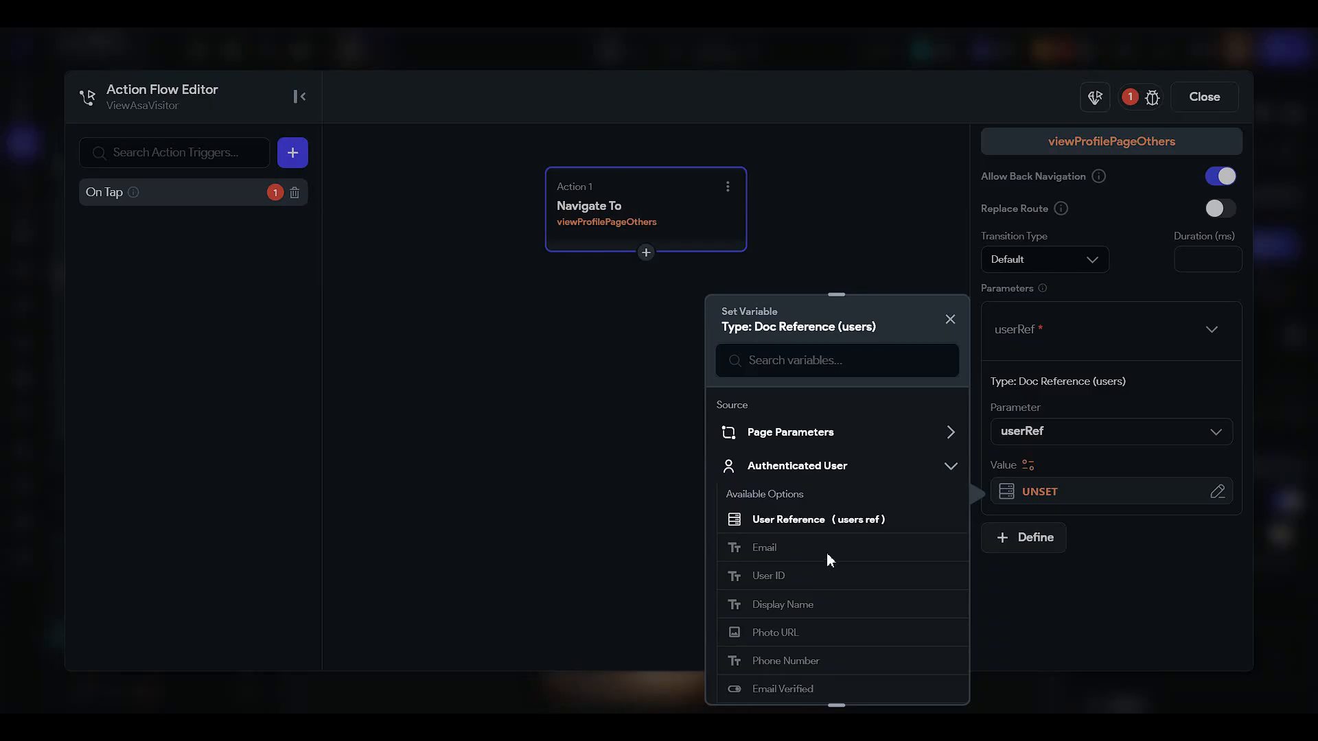
click(827, 522)
click(907, 674)
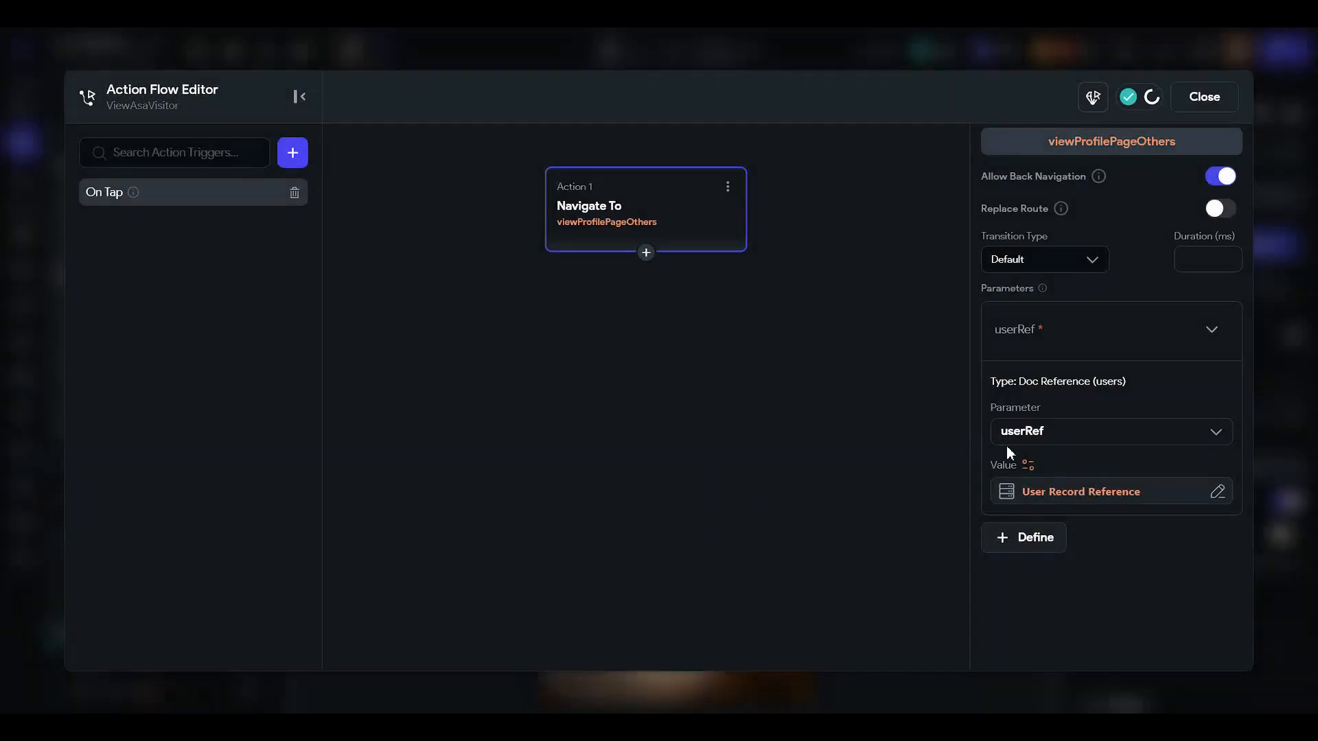
click(1208, 103)
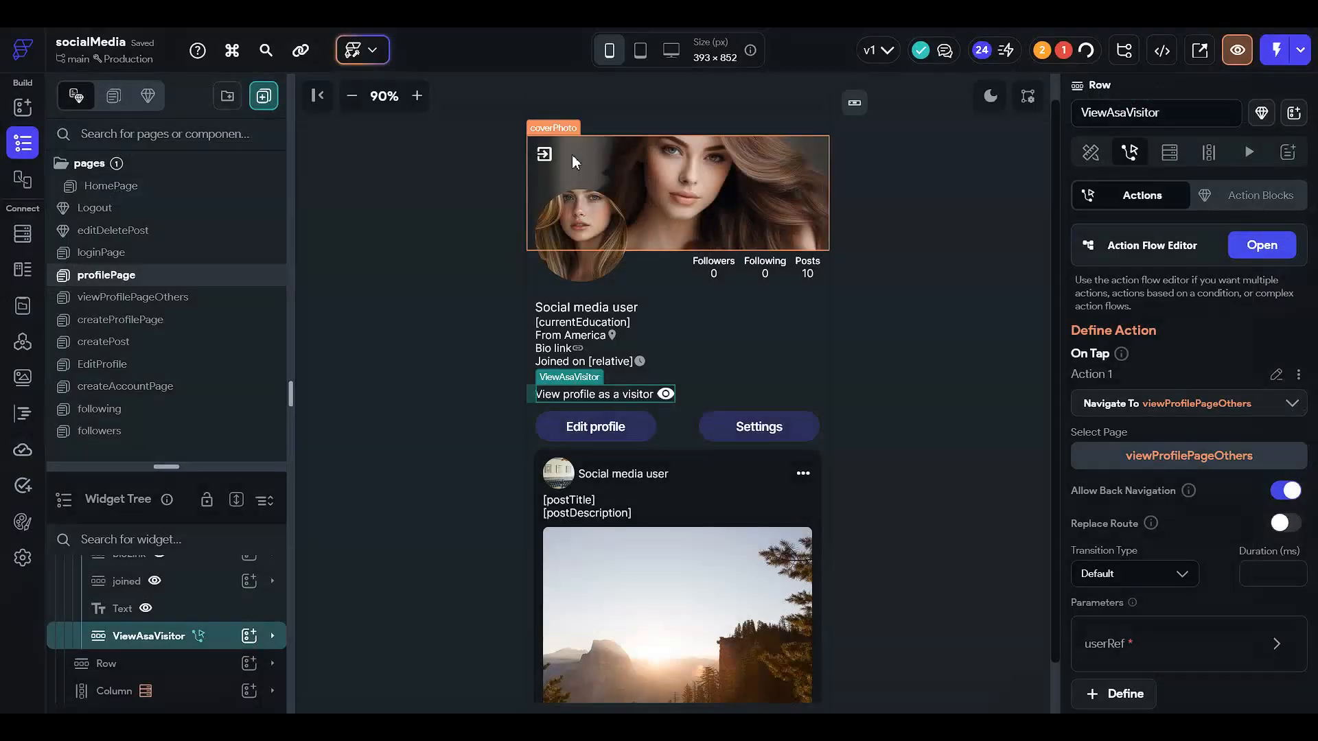
- Add a Show Snack Bar action after the navigation in the ViewAsaVisitor row's On Tap flow
click(397, 410)
click(662, 404)
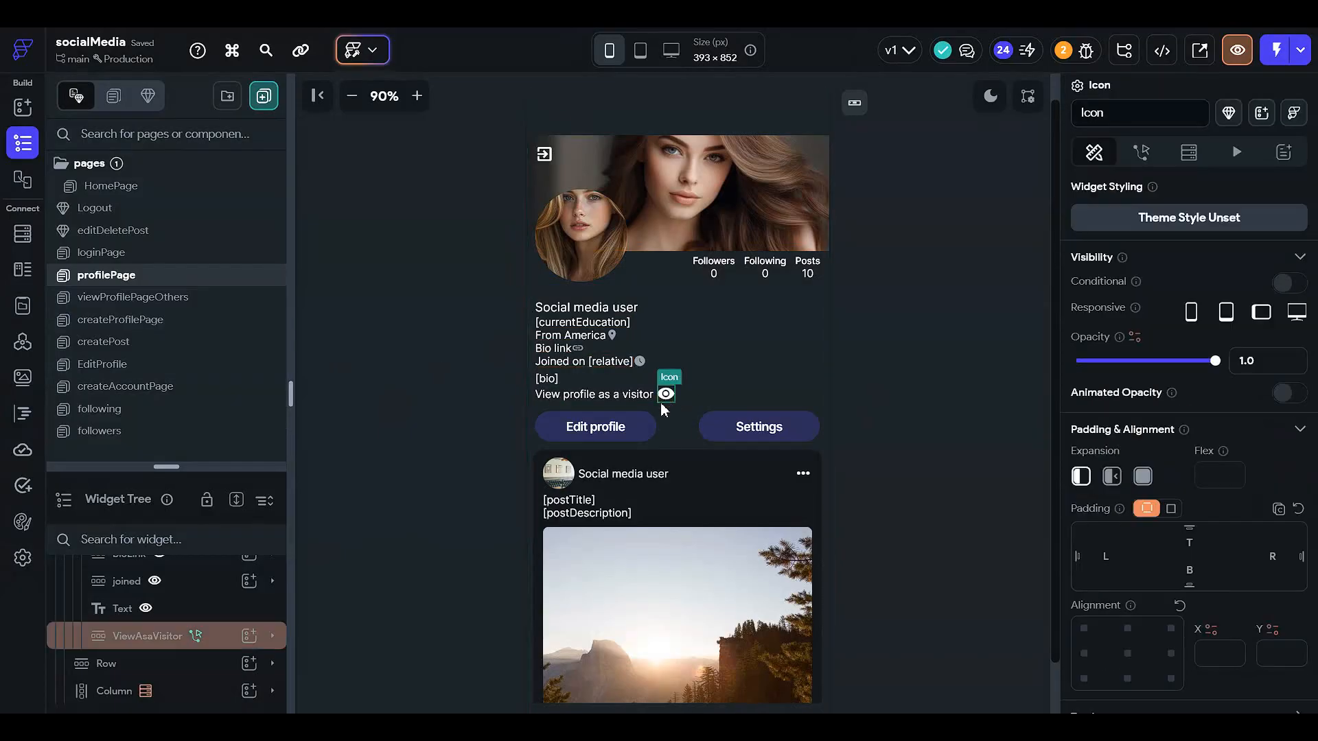
click(201, 636)
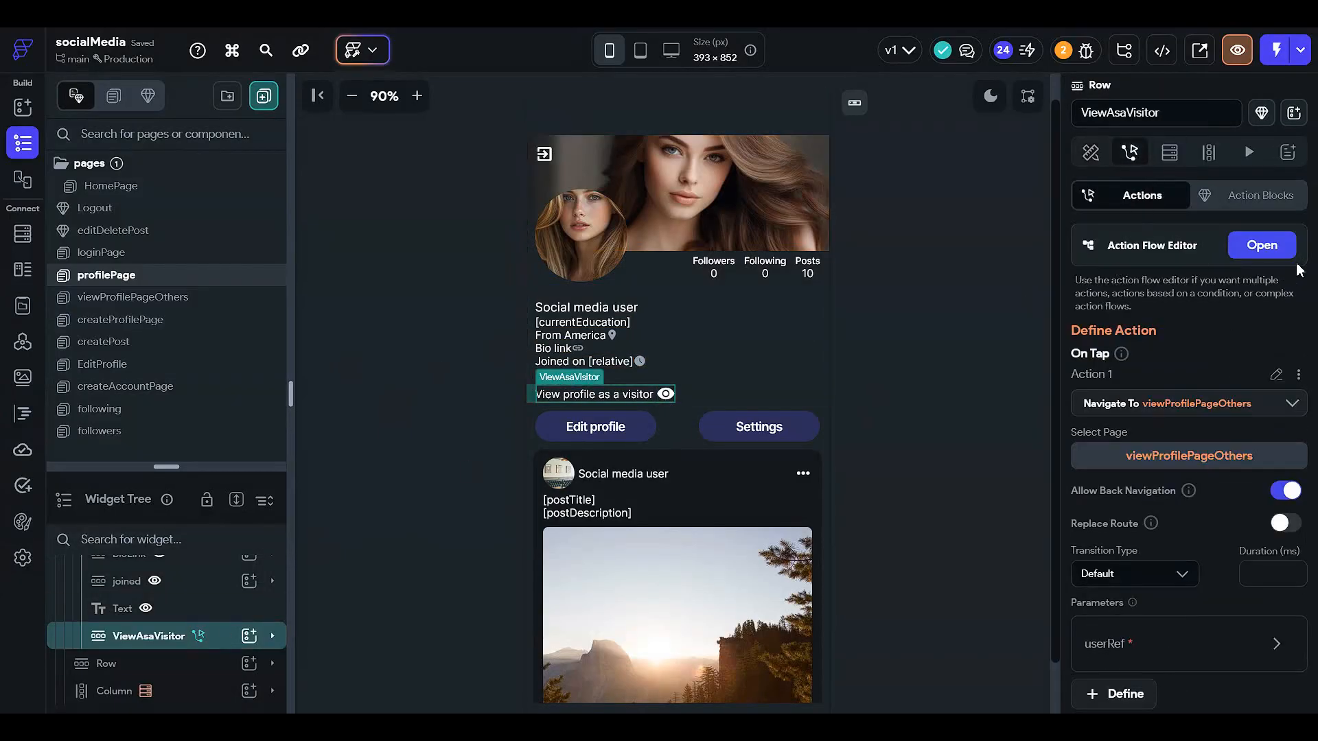
click(1268, 248)
click(645, 252)
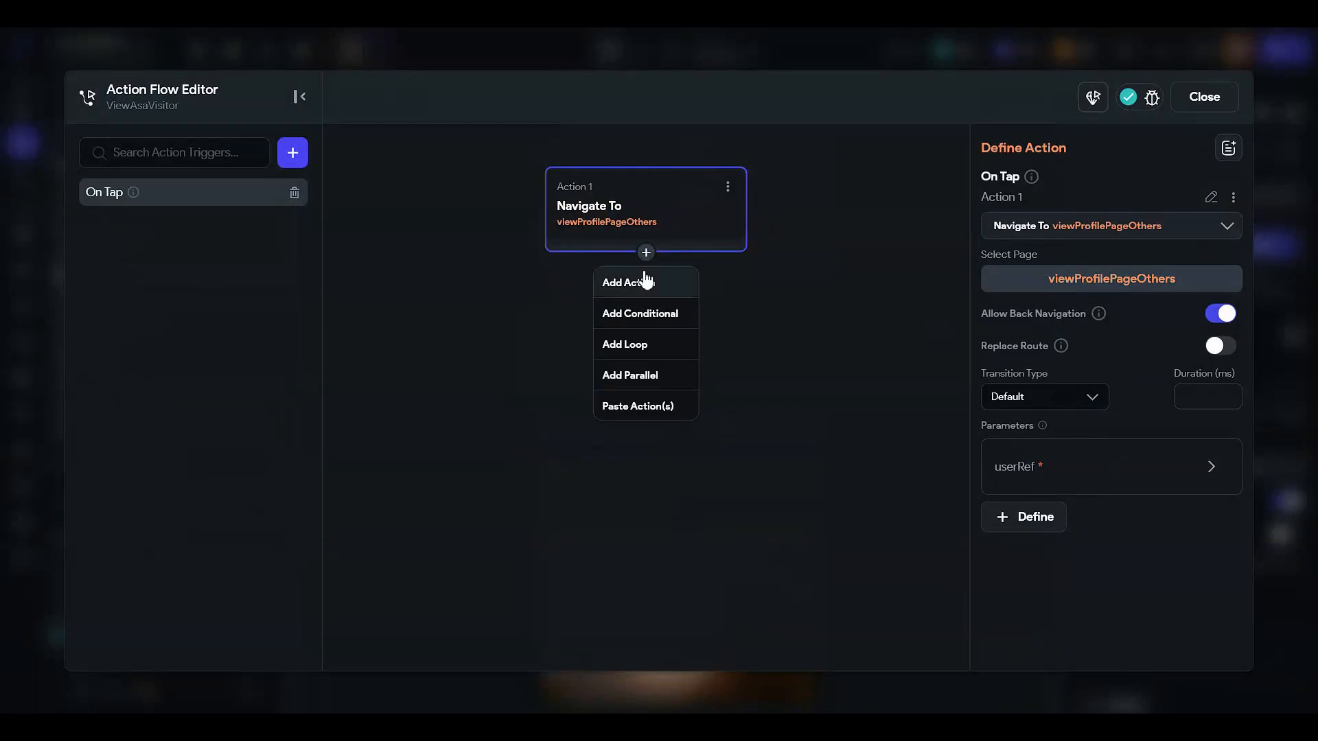
click(625, 282)
text(snack)
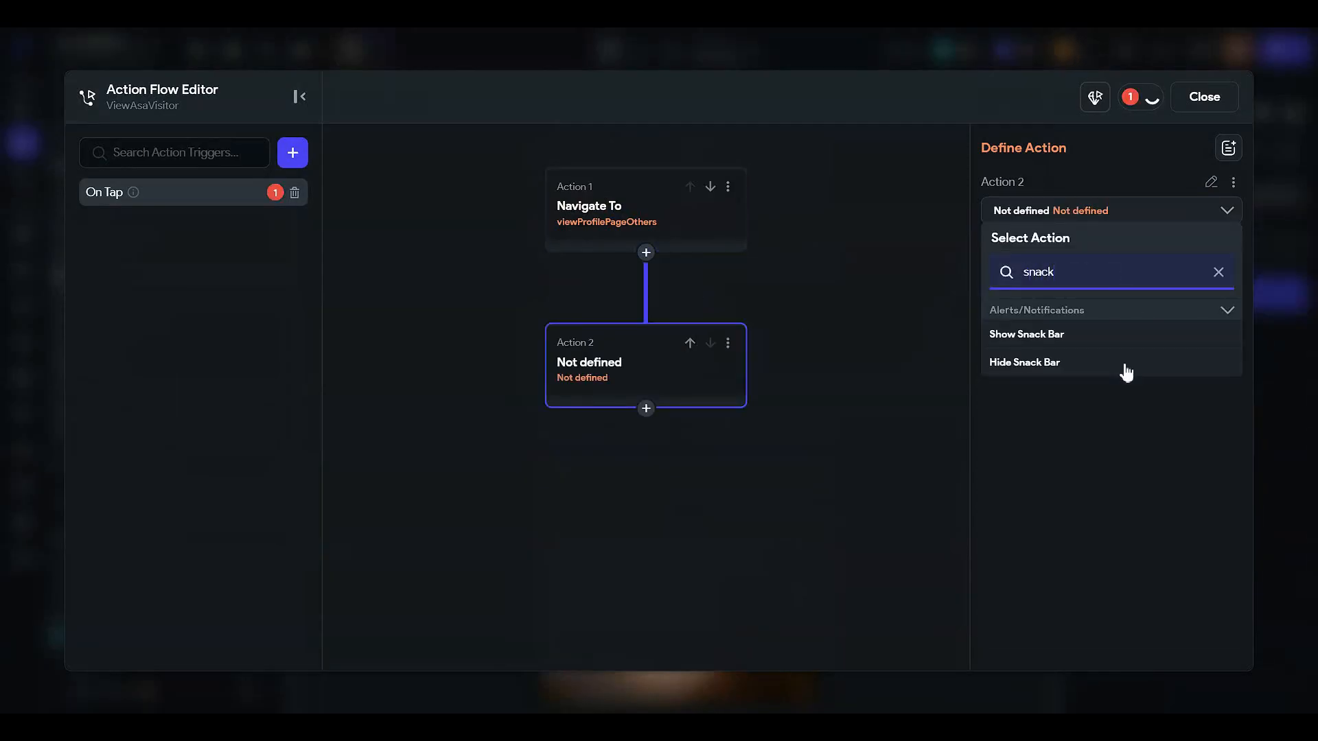
click(1104, 335)
- Set the snack bar message to "You are viewing your profile as a visitor" and close the editor
click(1079, 355)
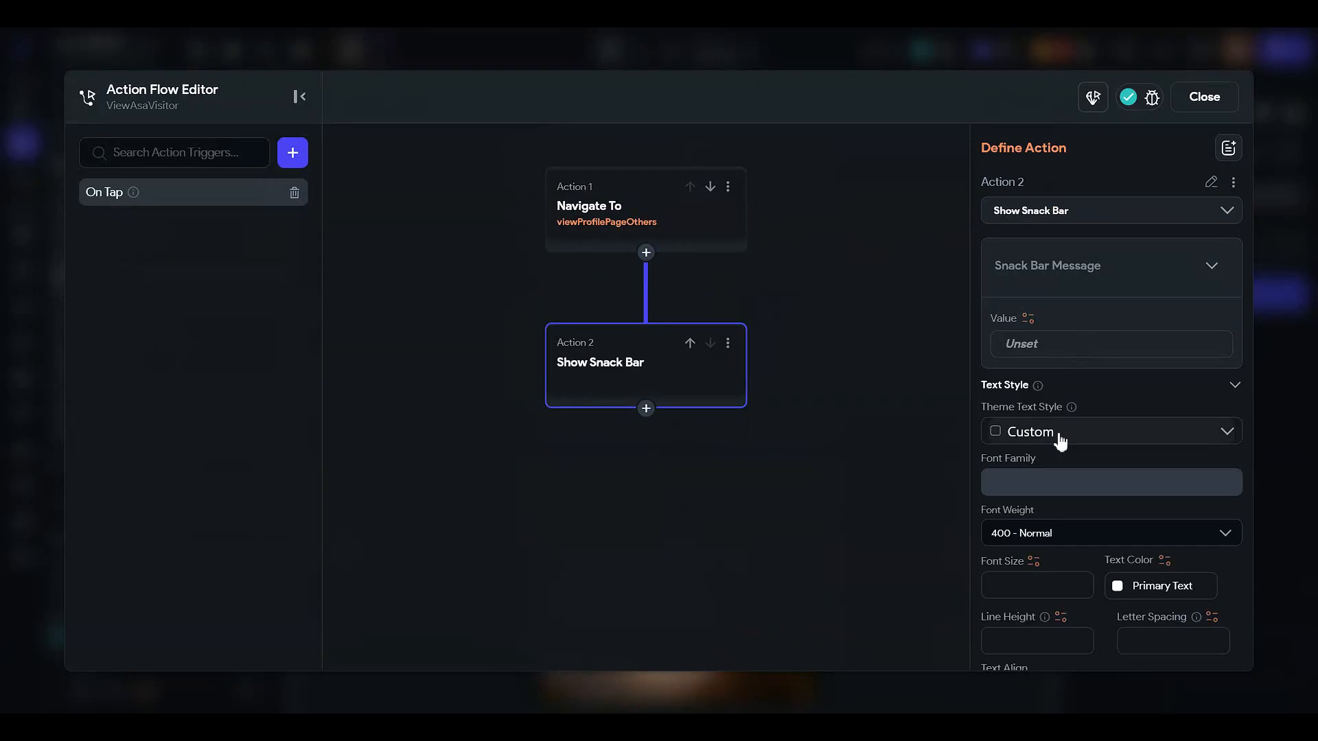
text(Yo)
key(BackSpace)
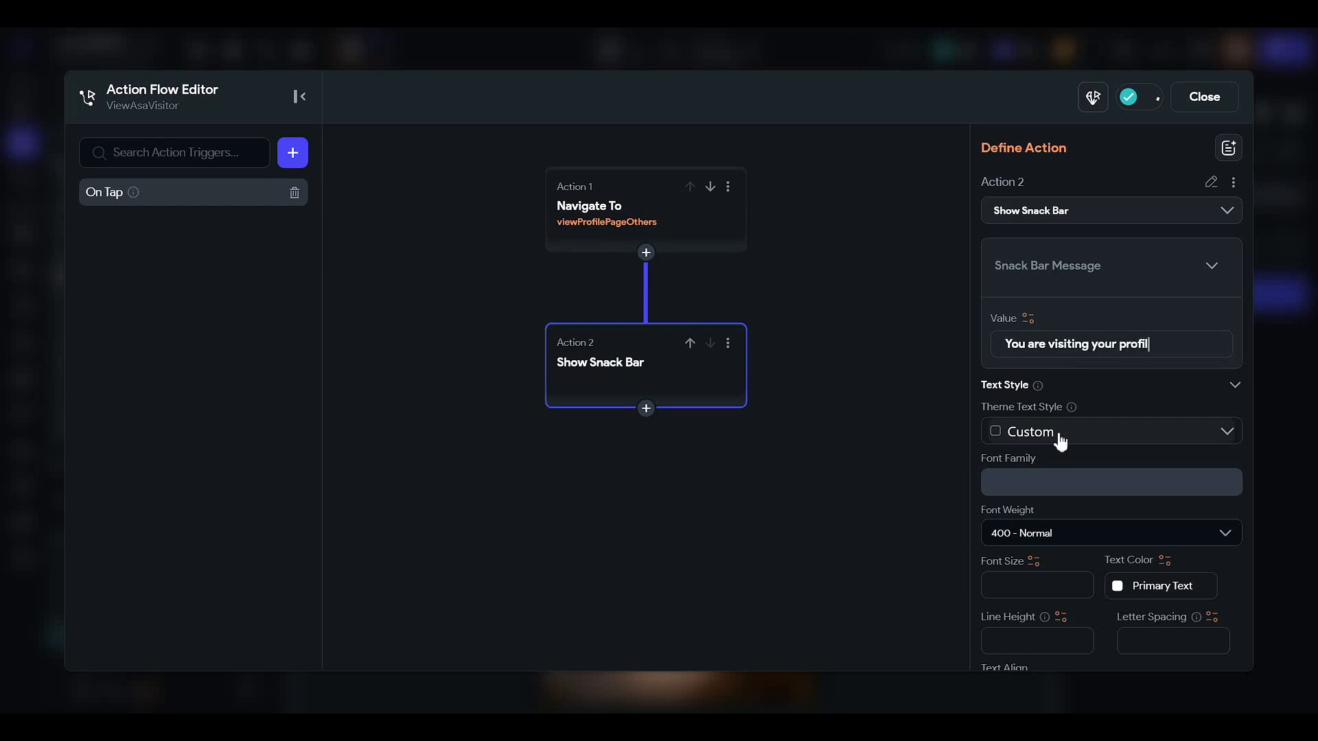
text(e as a visitor)
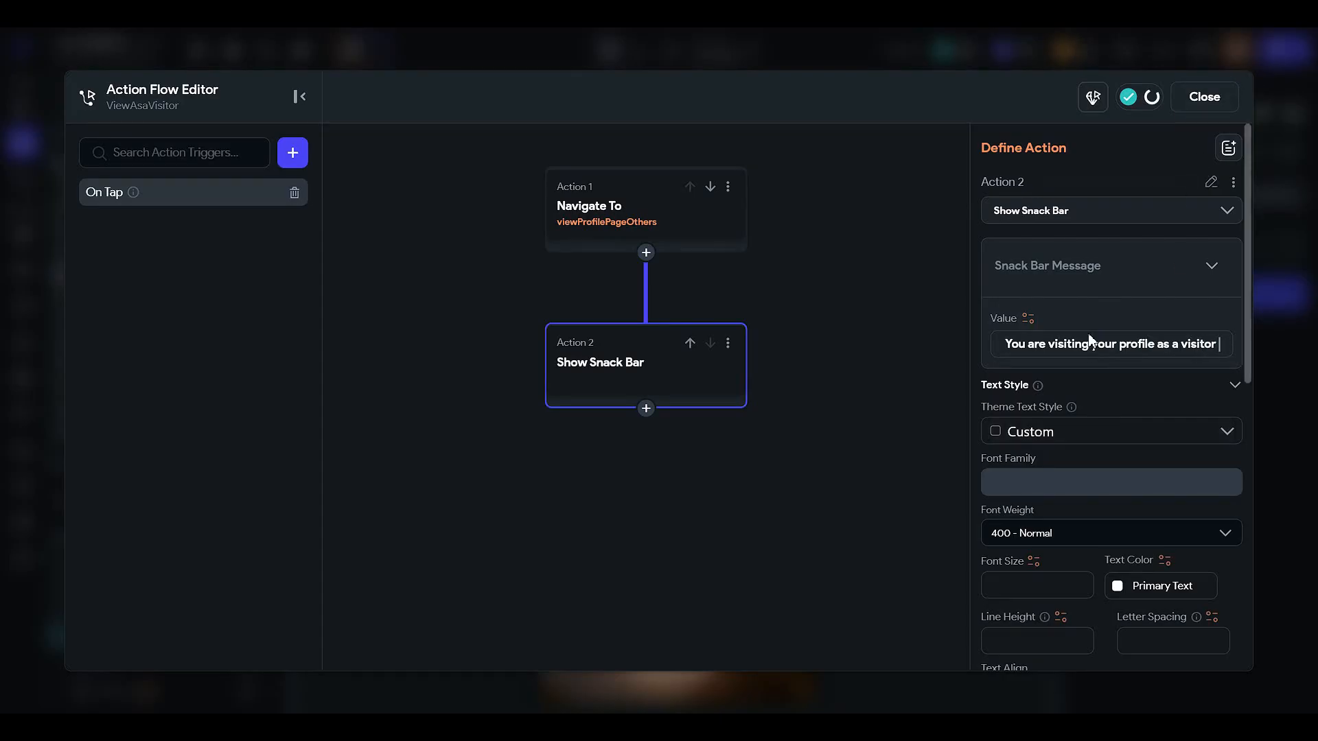
key(BackSpace)
key(BackSpace)
key(BackSpace)
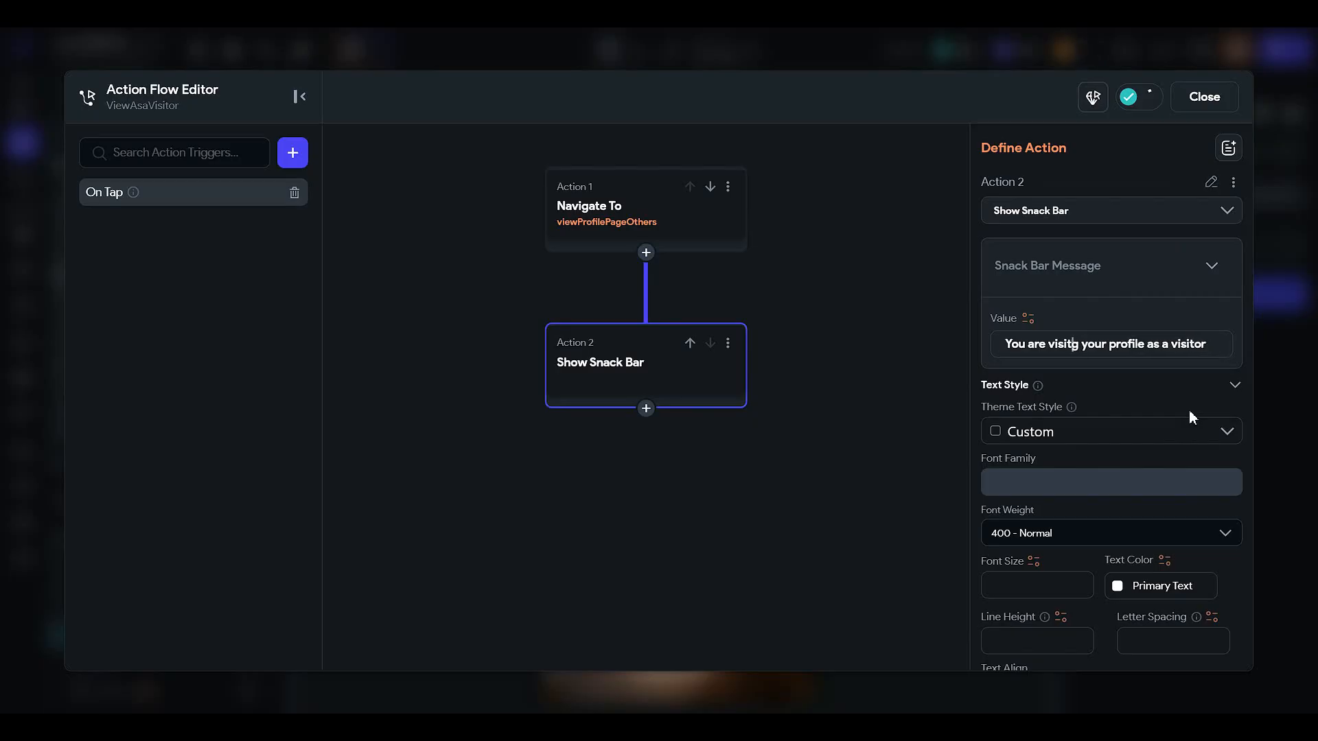
key(BackSpace)
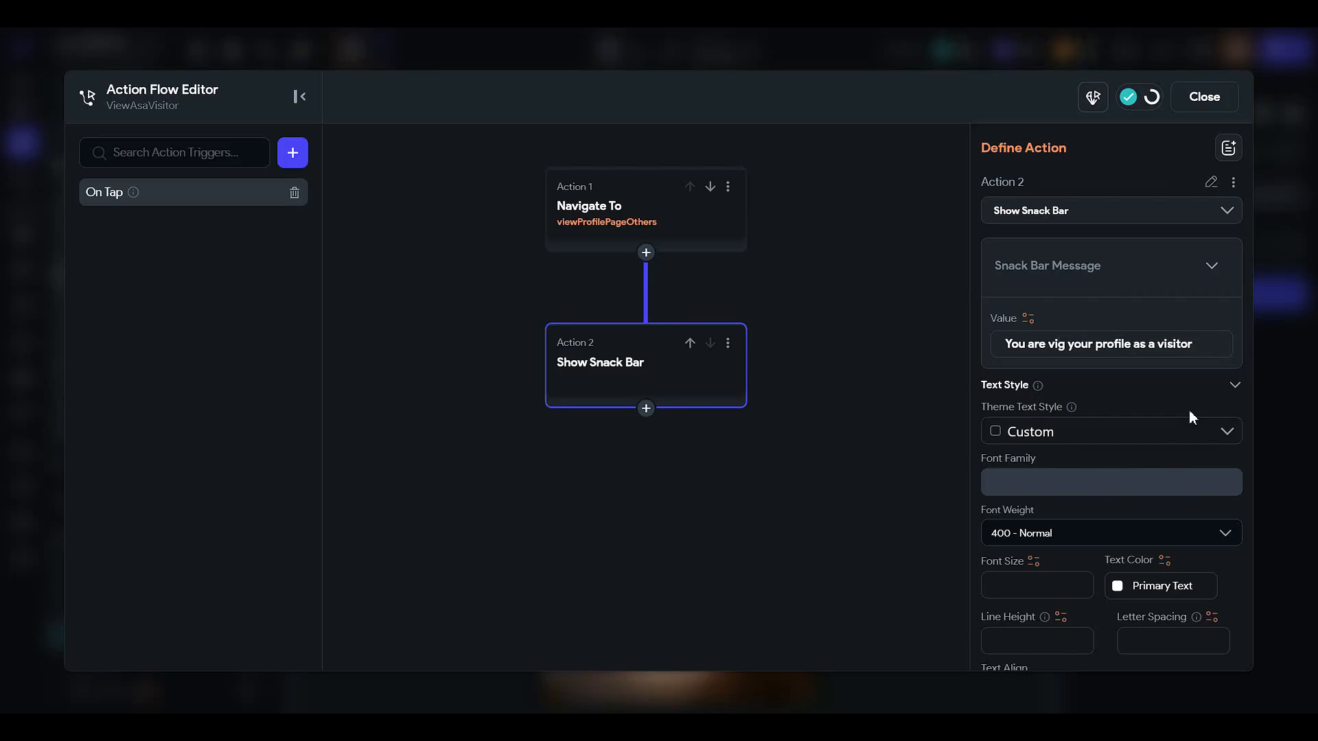
text(ewin)
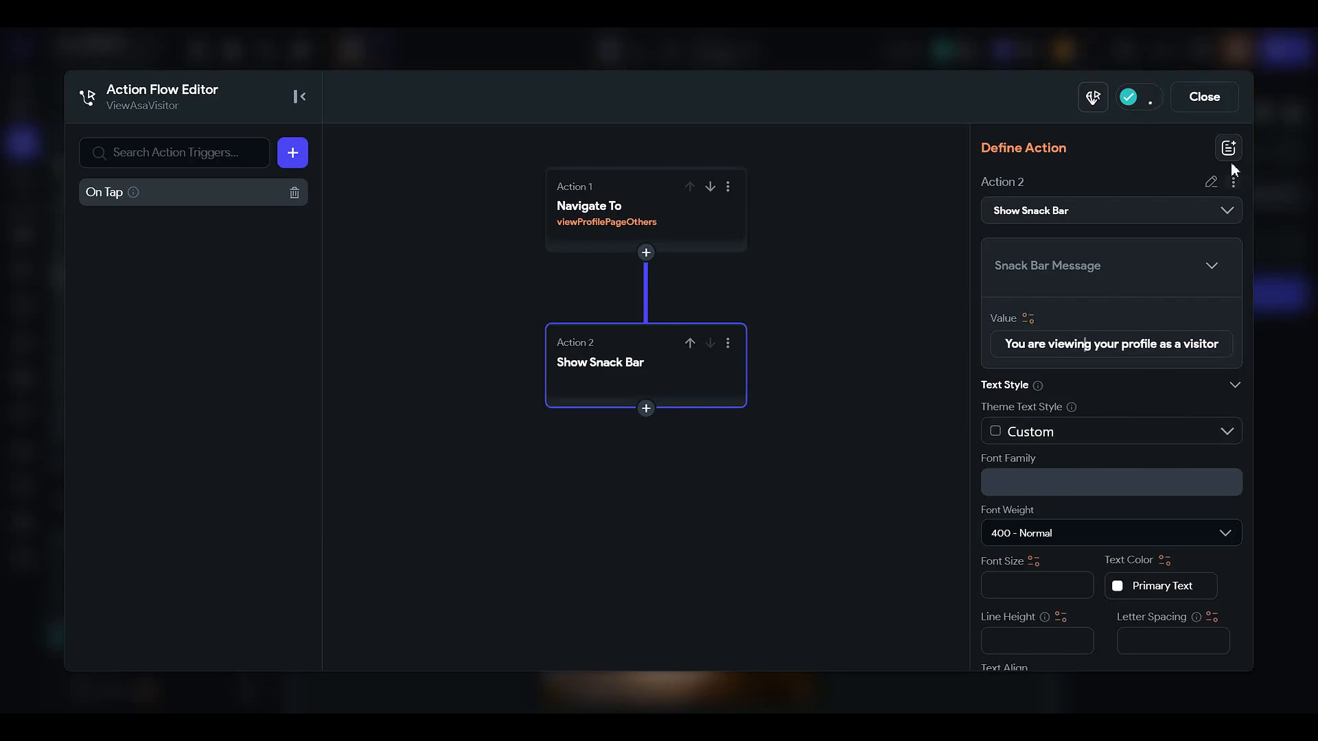
click(1219, 99)
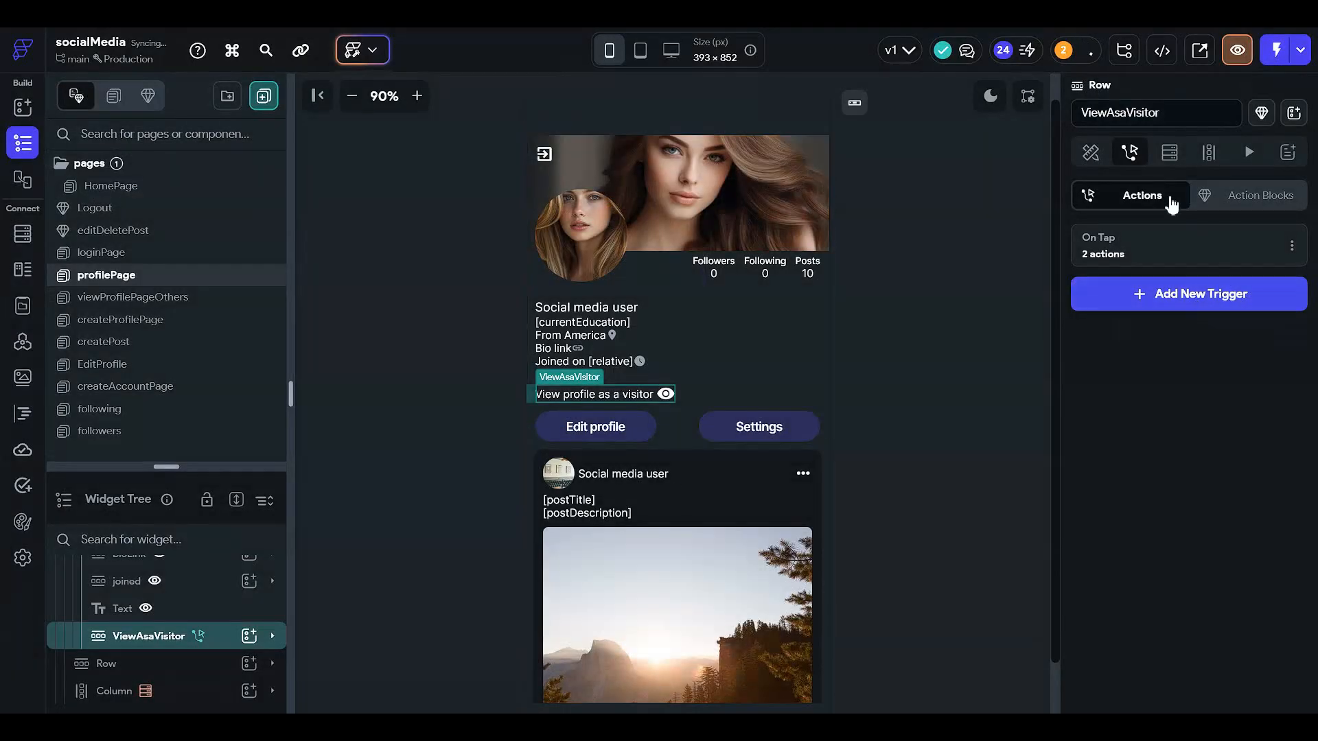
- Set the snack bar's background color to Primary Text in the On Tap action flow and close the editor
click(1168, 253)
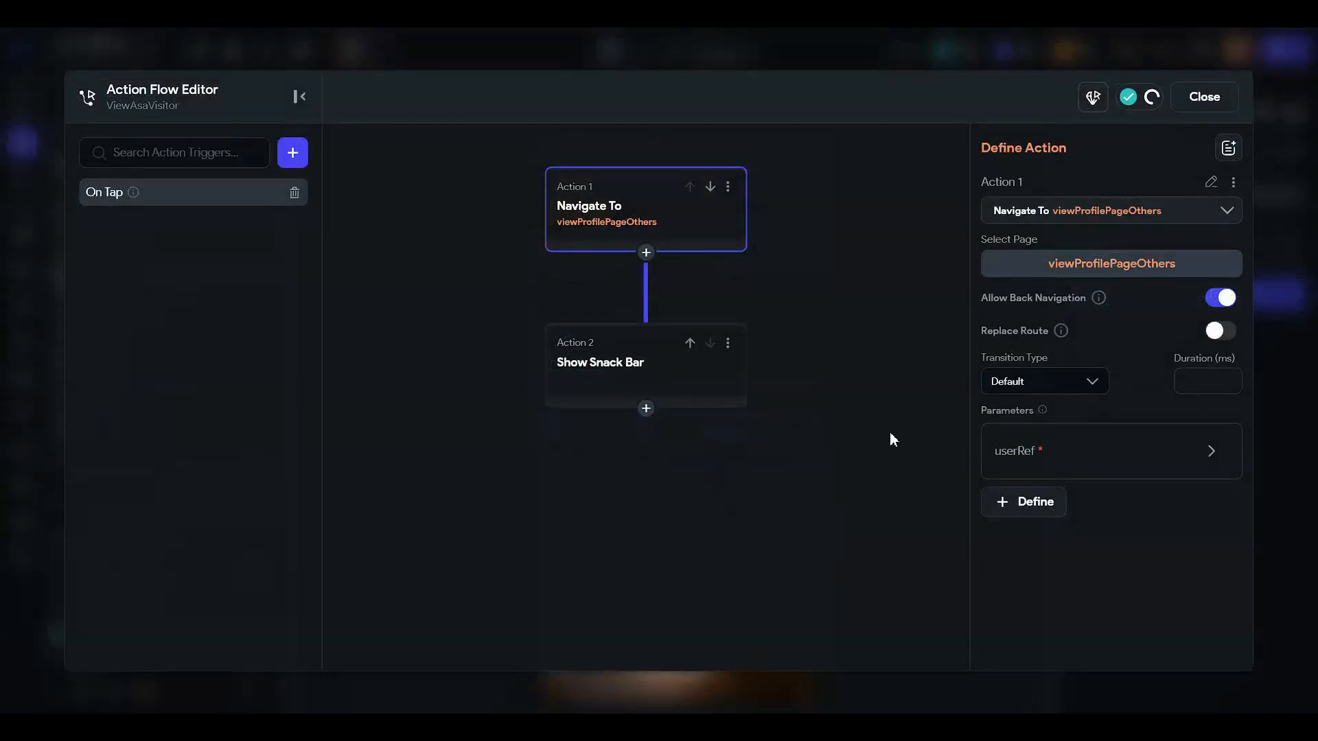
click(691, 359)
scroll(1117, 490, down, 4)
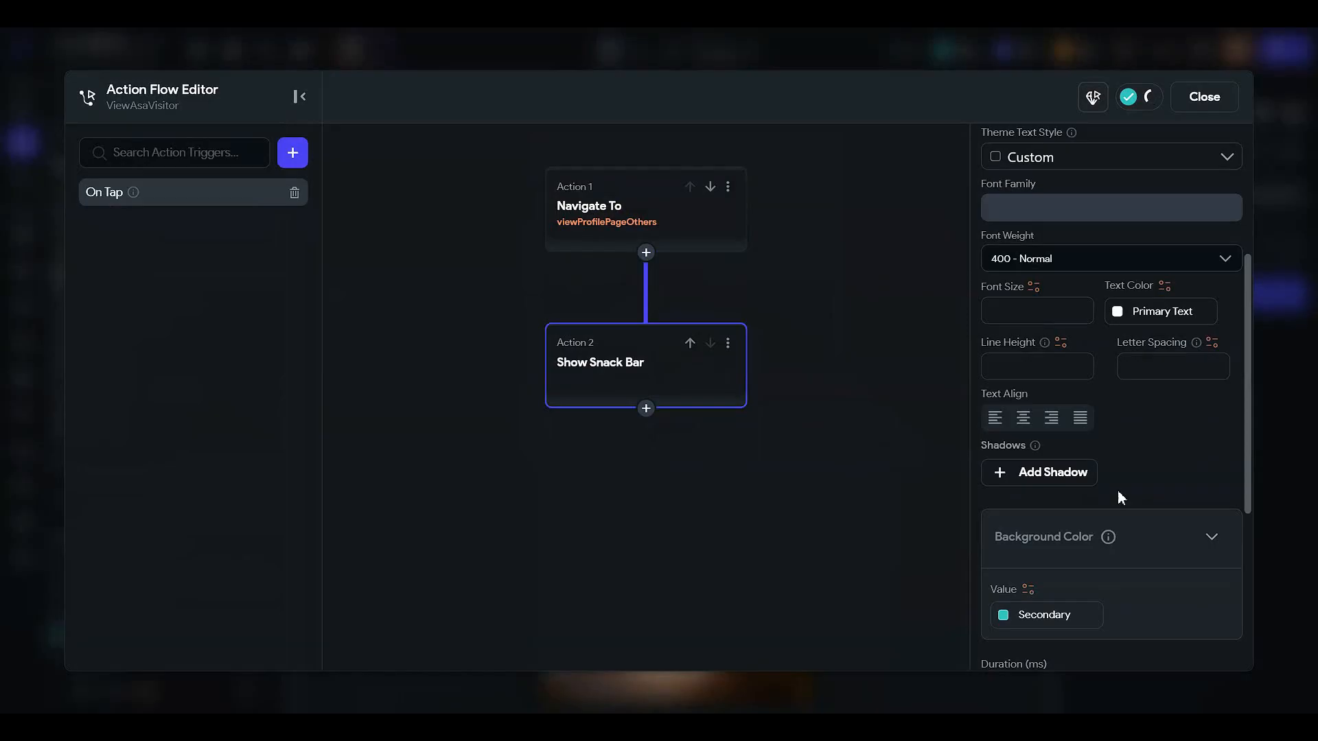
click(1118, 308)
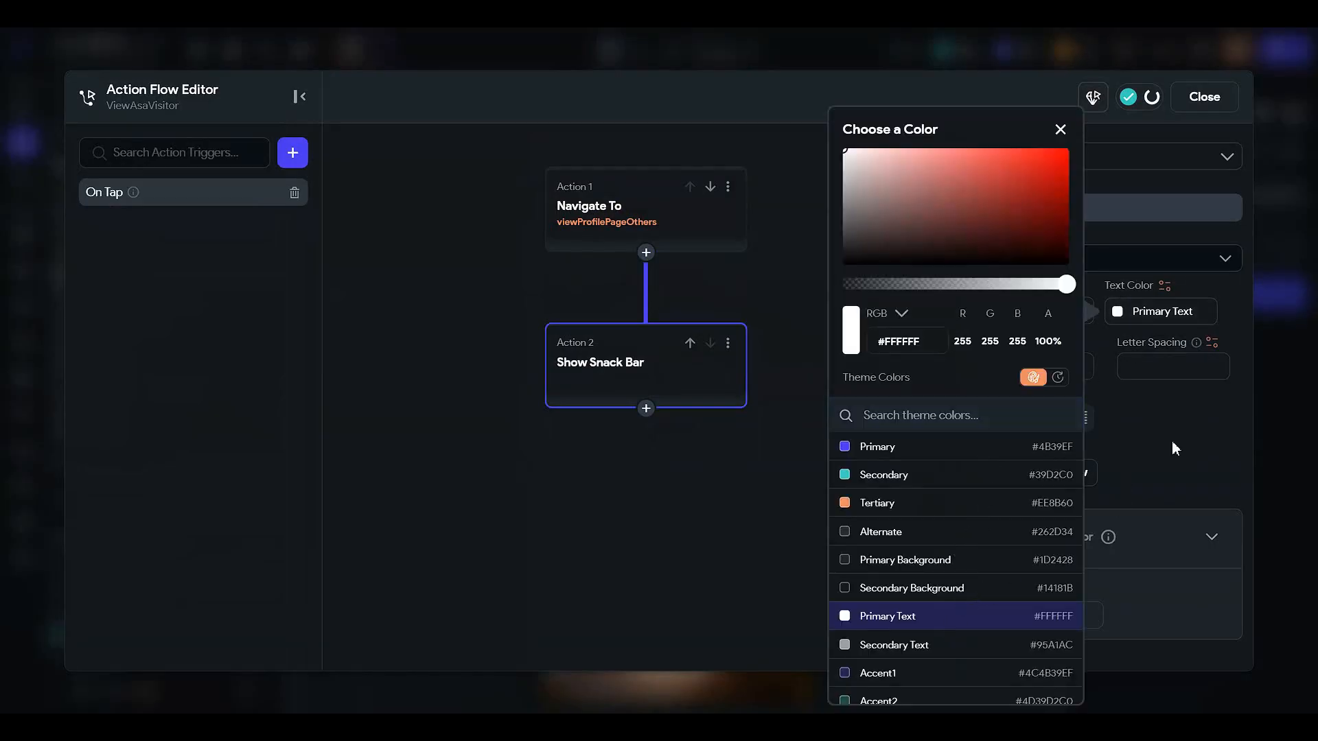
click(1172, 447)
scroll(1159, 466, down, 3)
click(1019, 409)
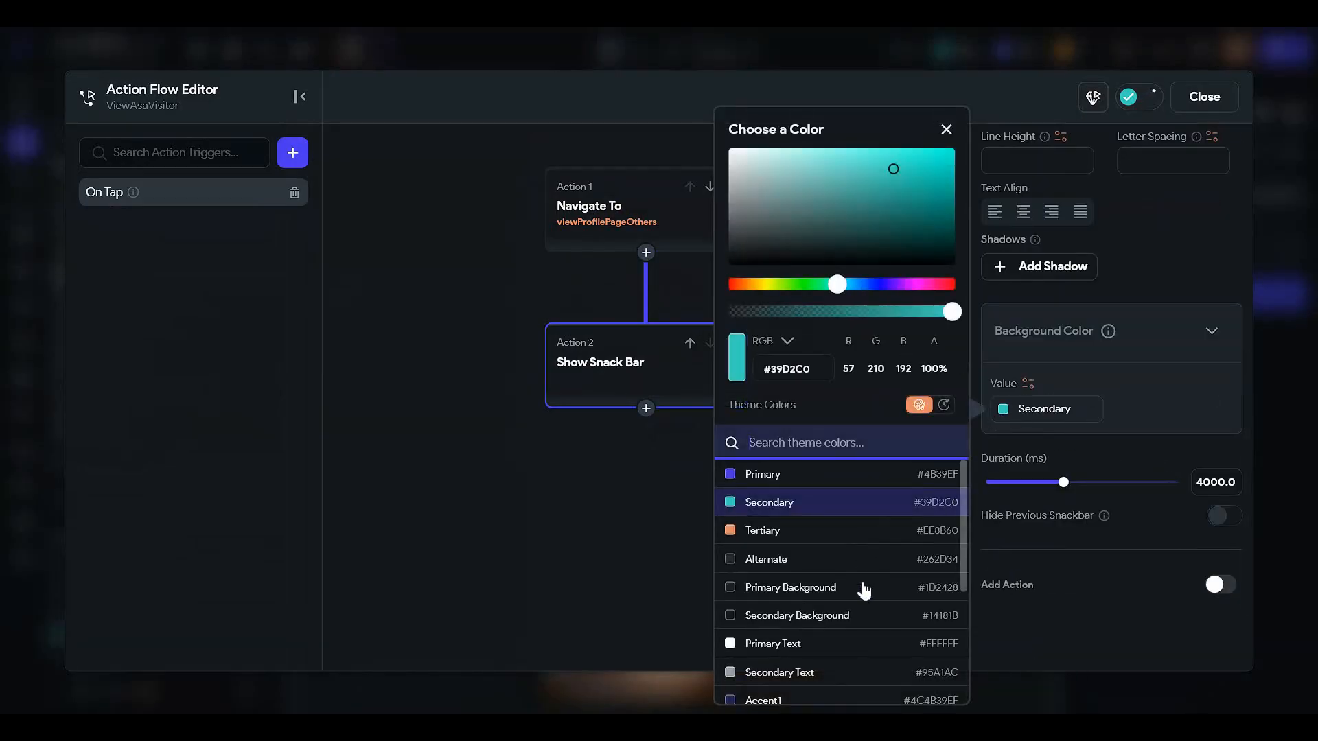
click(783, 643)
click(1208, 96)
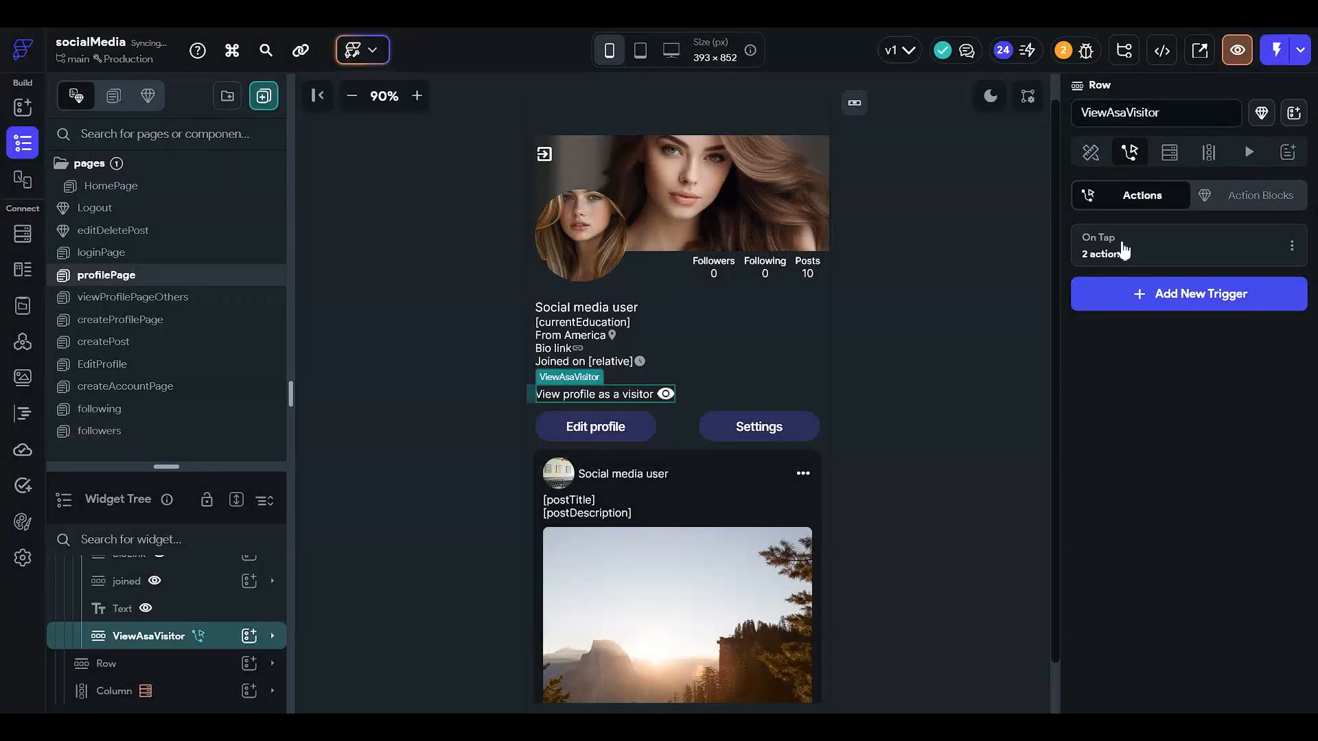
- Open the viewProfilePageOthers page and inspect the row holding the Unfollow and Send friend request buttons
click(1093, 161)
click(956, 269)
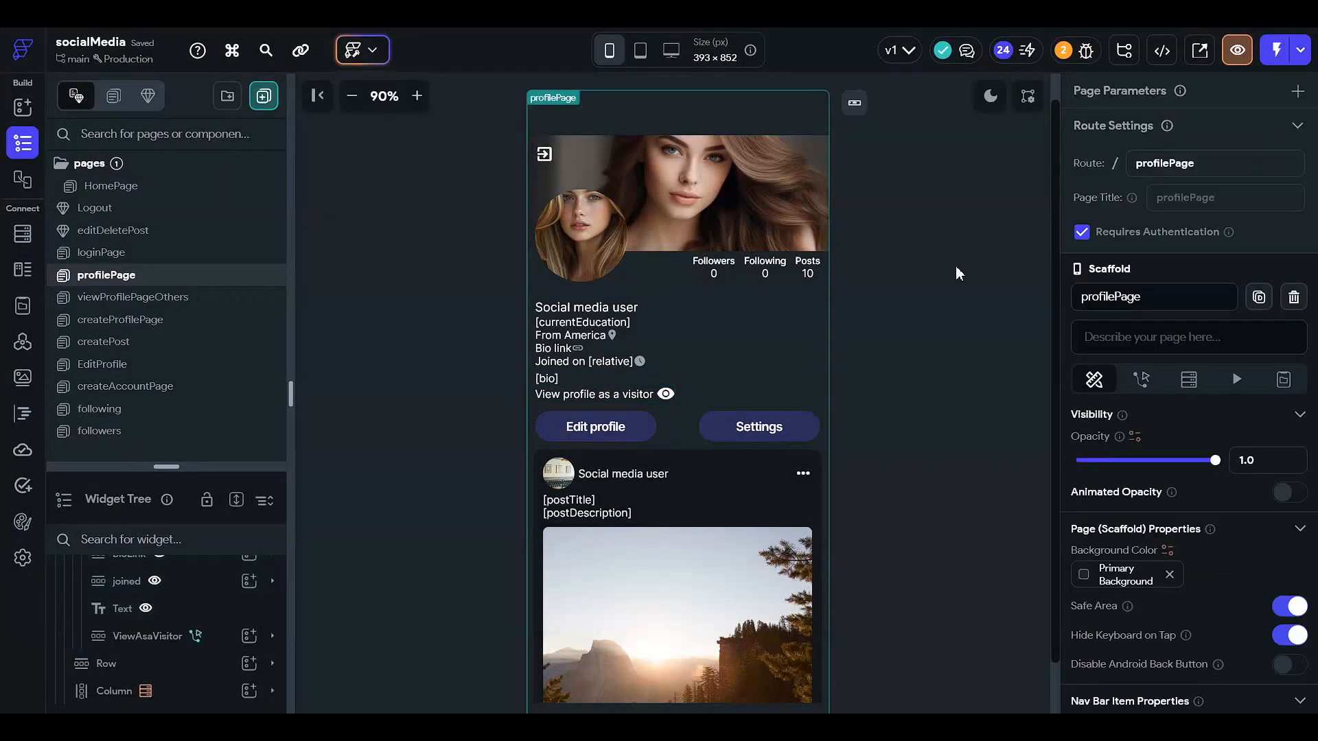
click(201, 305)
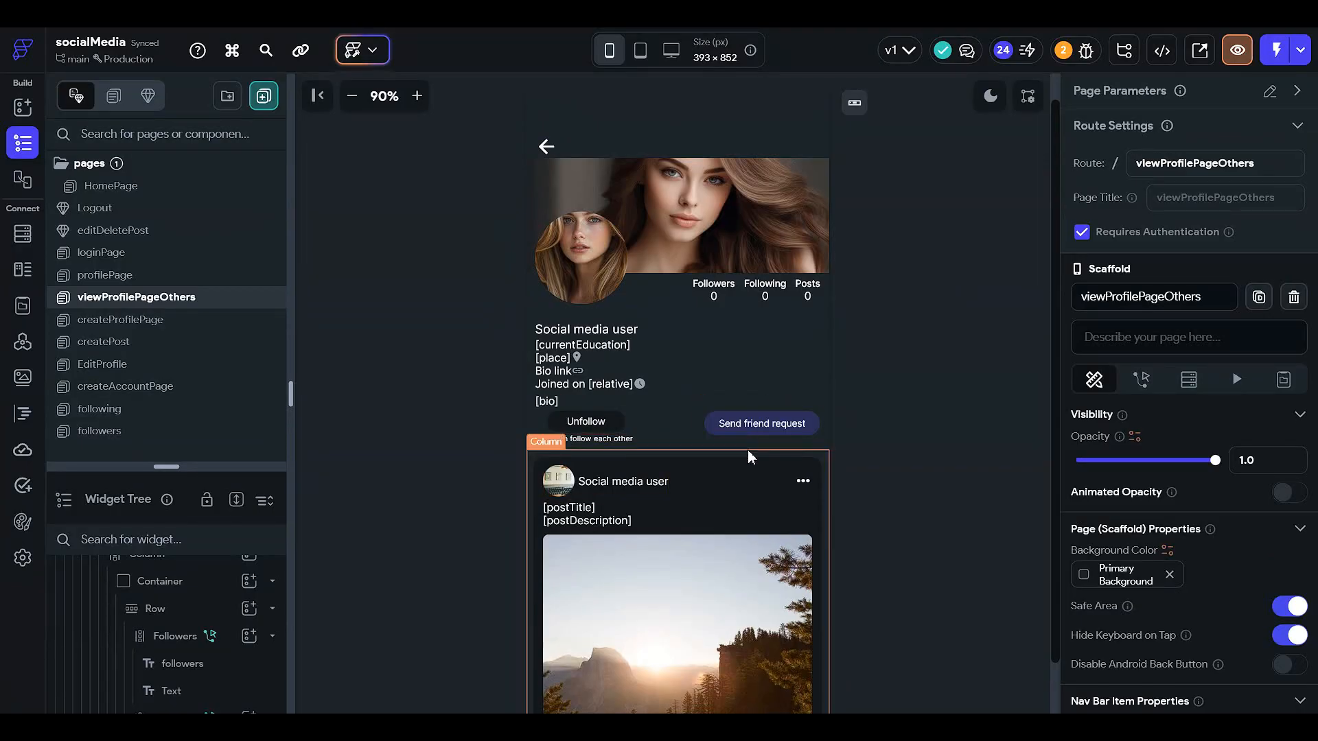
click(694, 435)
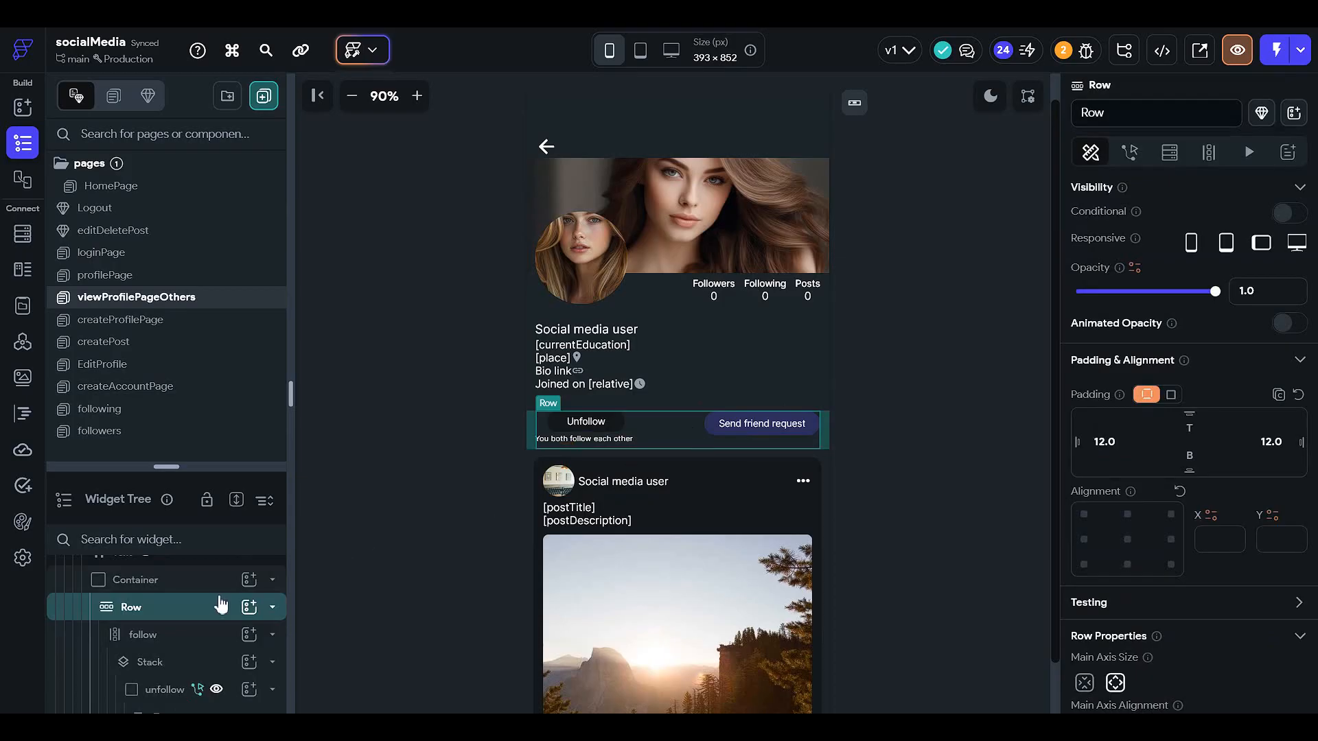
click(198, 608)
click(204, 589)
click(204, 587)
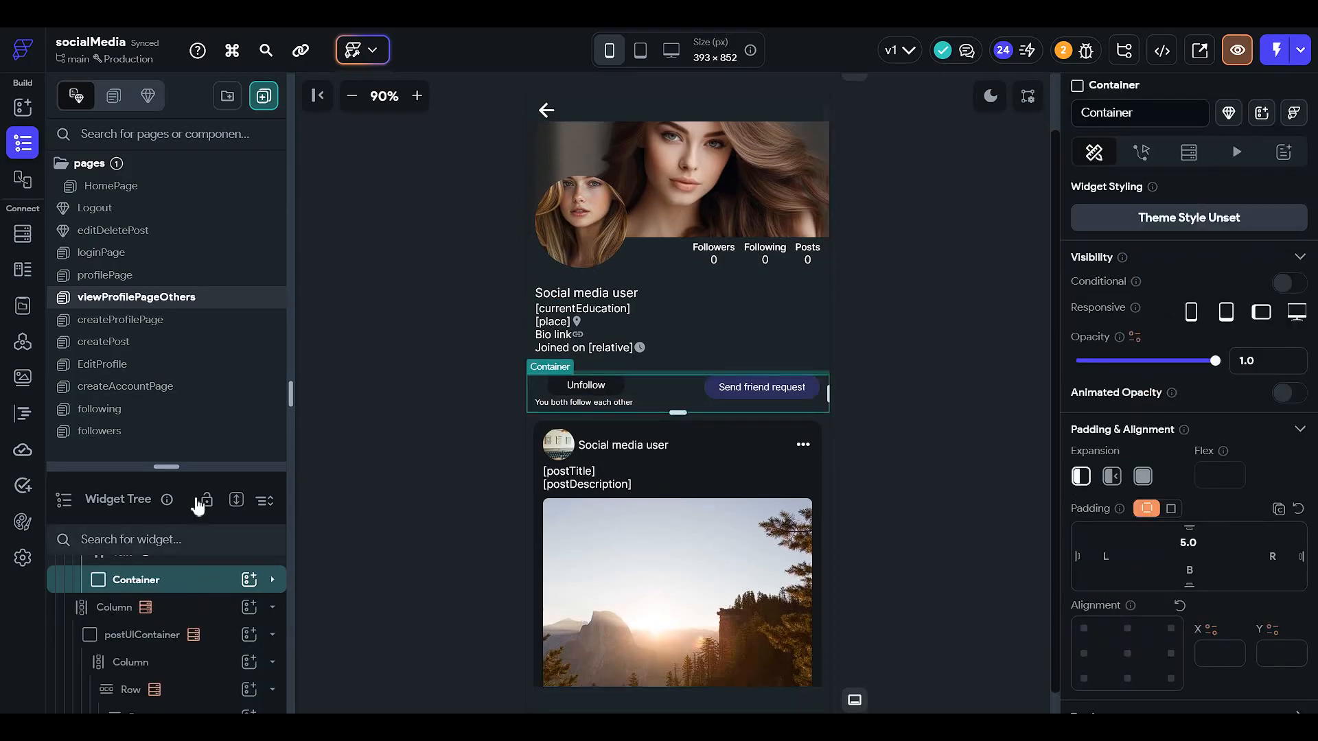
drag(192, 466, 238, 255)
- Enable conditional visibility on the Container wrapping the Unfollow and Send friend request buttons
scroll(222, 482, up, 2)
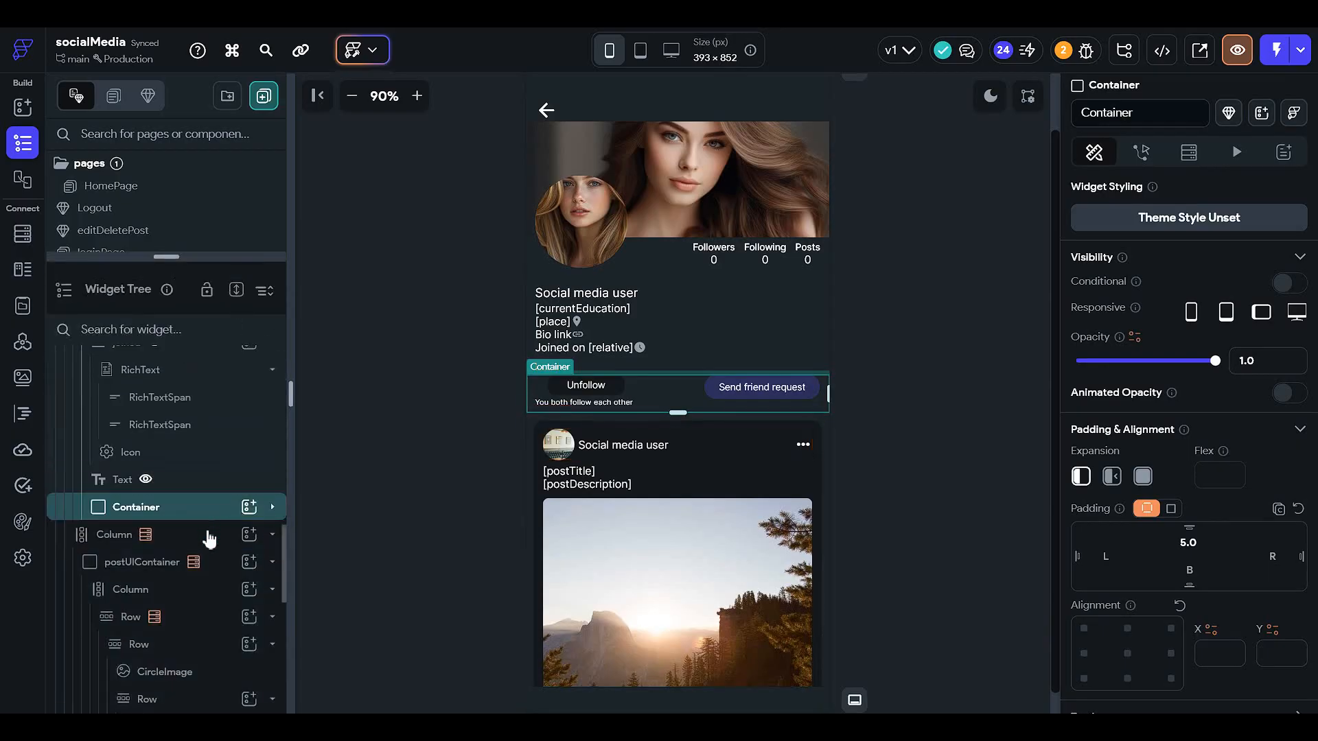
double_click(208, 537)
click(202, 526)
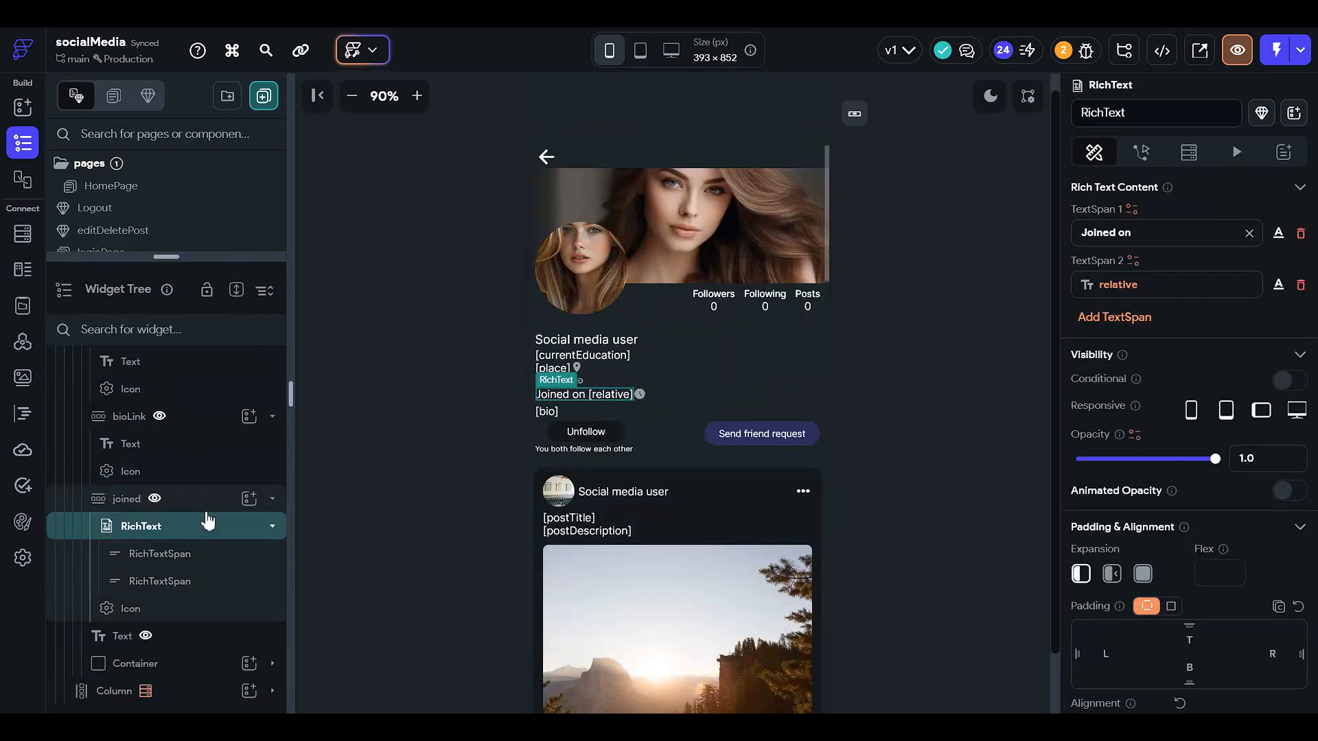
double_click(192, 498)
double_click(206, 529)
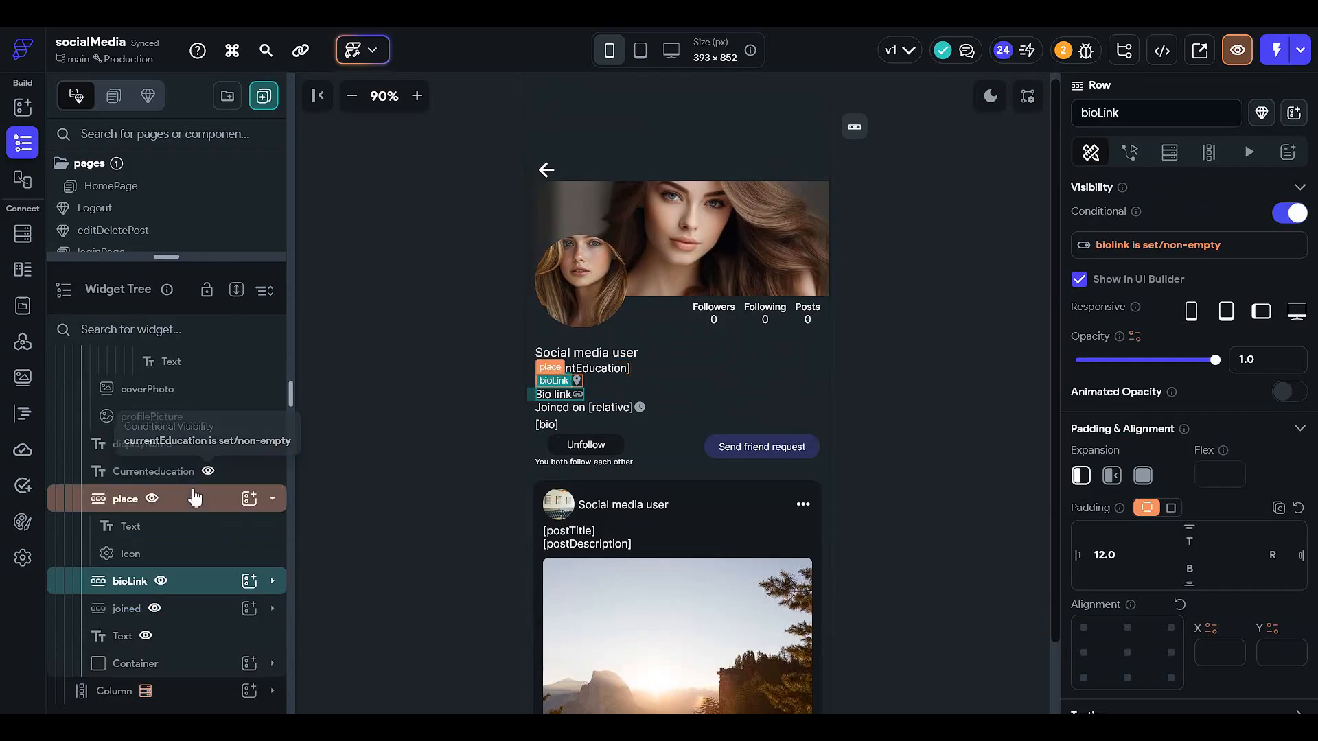
double_click(197, 497)
click(196, 674)
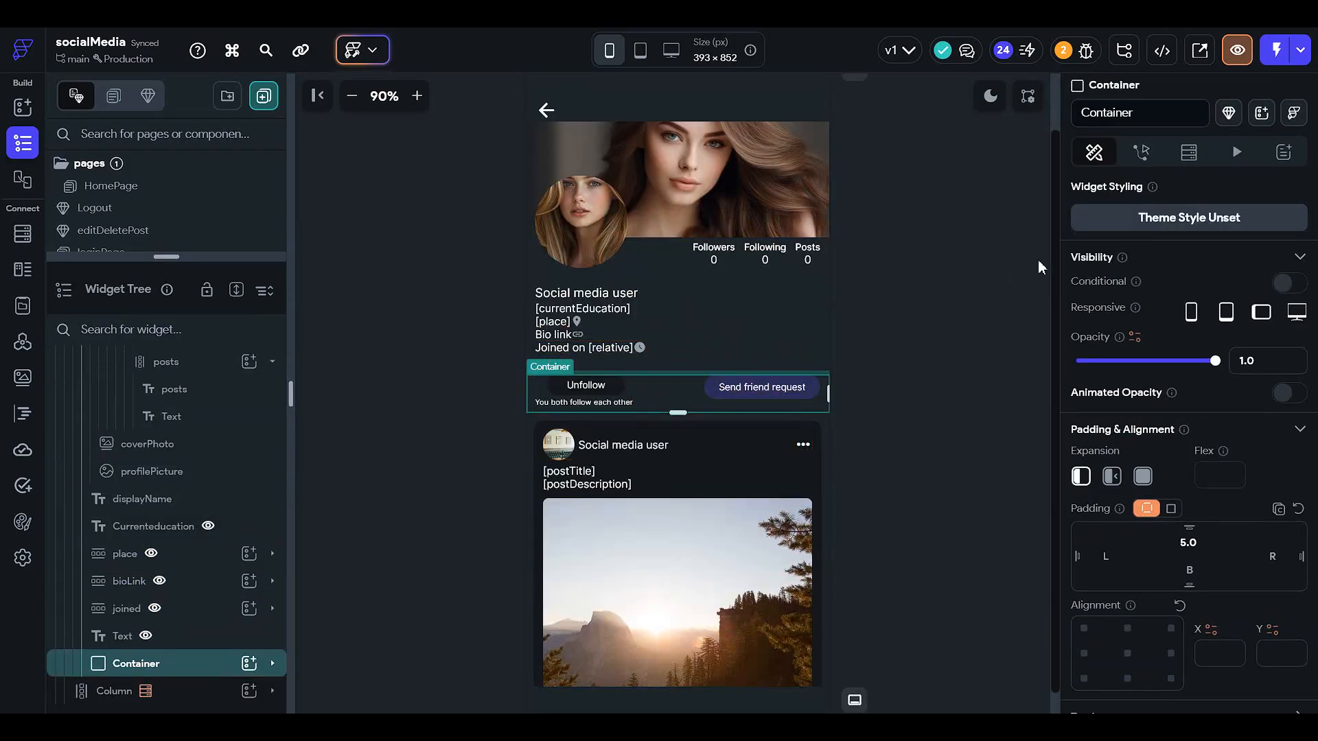
click(1284, 282)
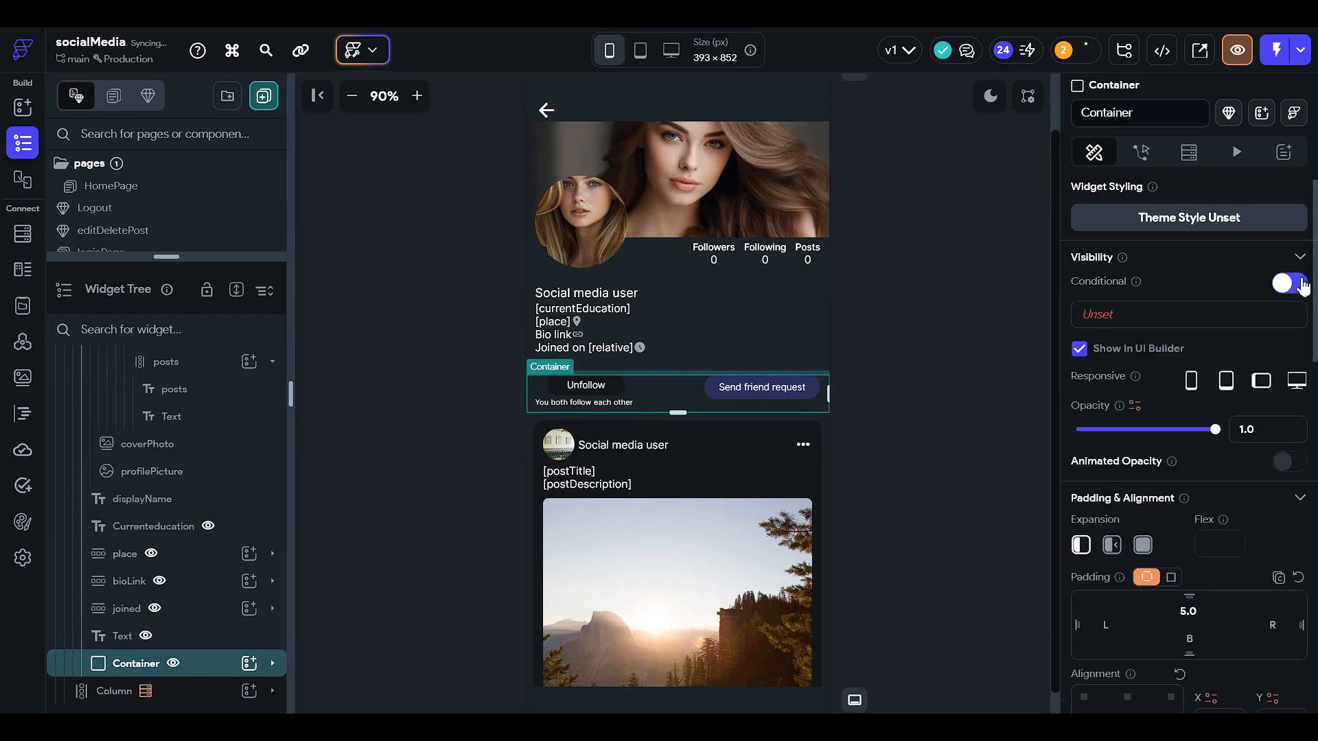
click(1116, 315)
click(910, 396)
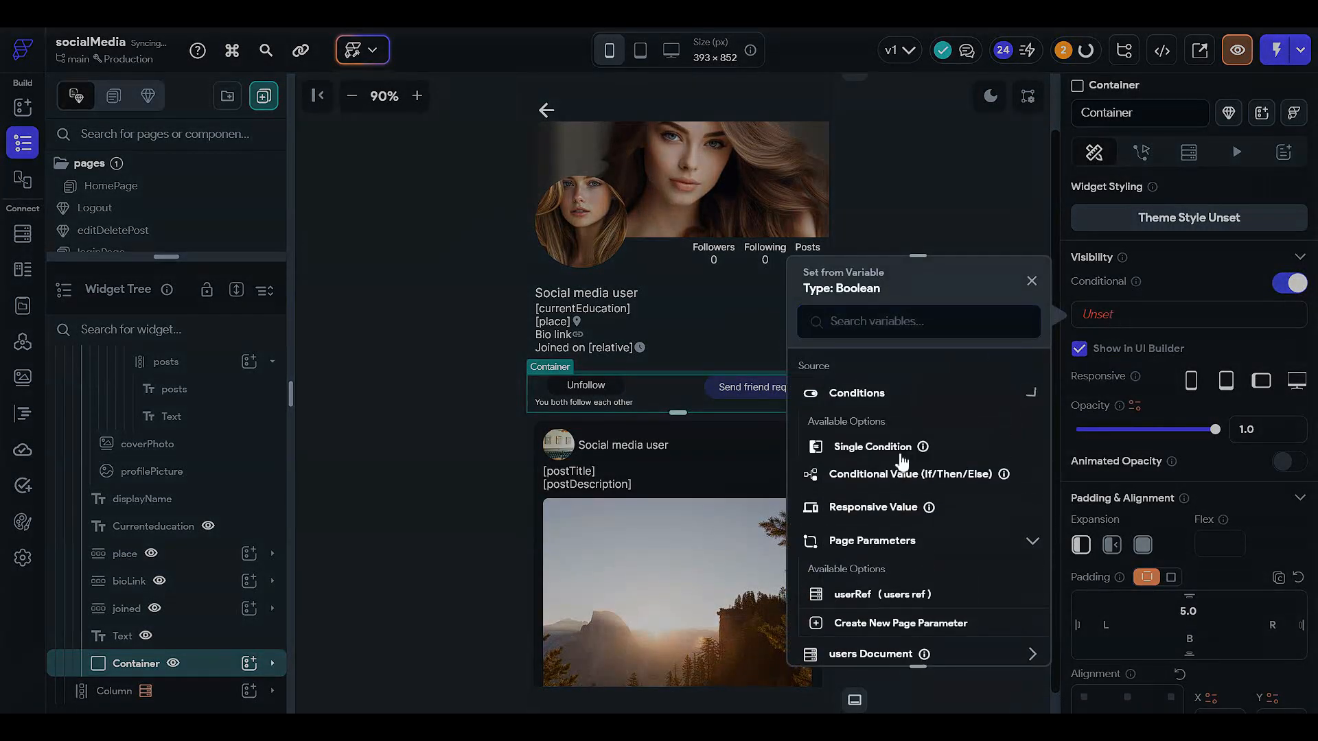
click(891, 447)
click(868, 450)
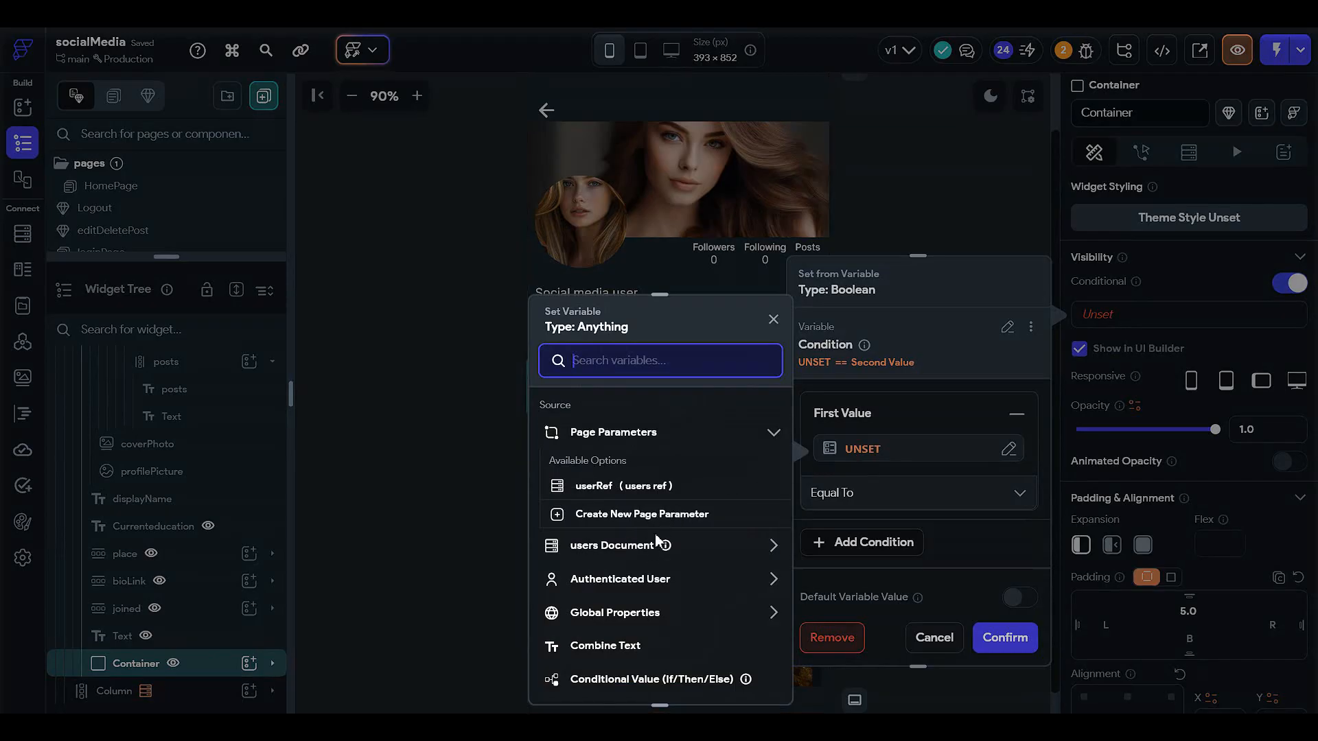
click(927, 635)
click(934, 637)
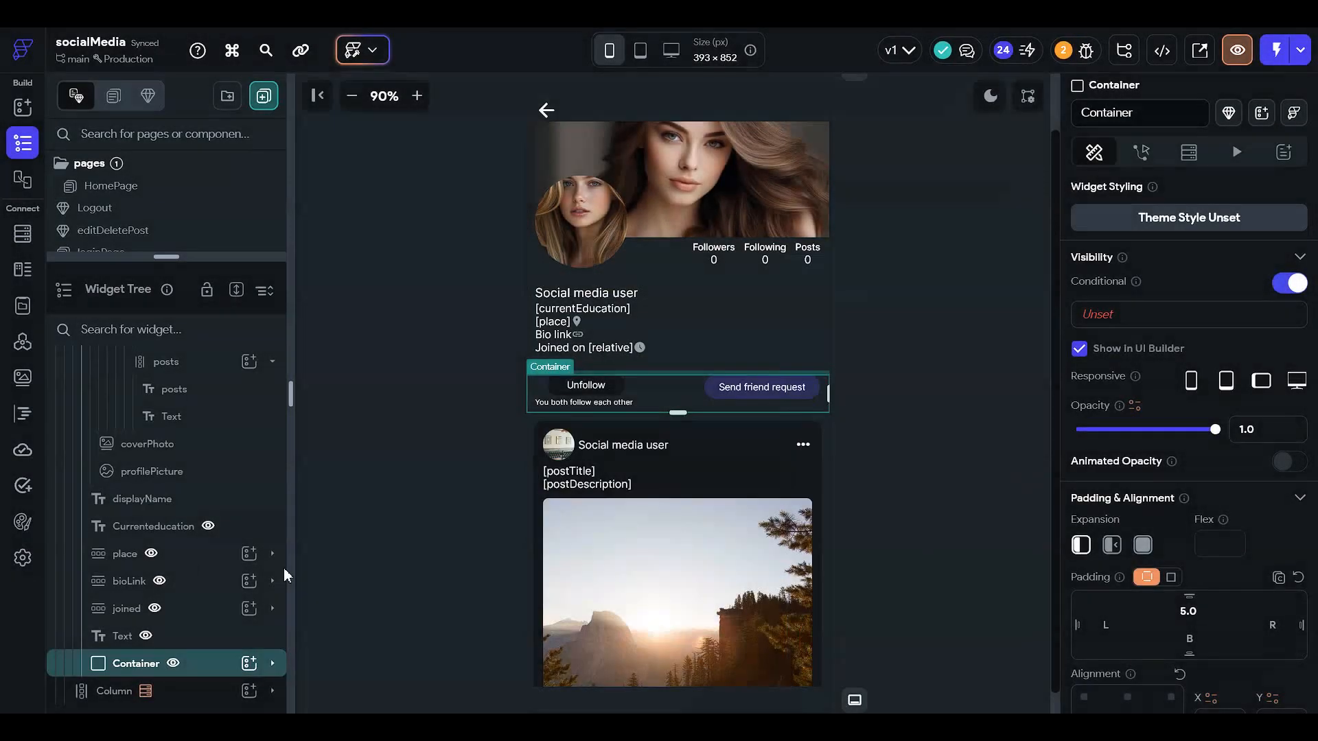
- Open the viewProfilePageOthers page parameters to check the userRef parameter, then cancel
scroll(192, 522, up, 10)
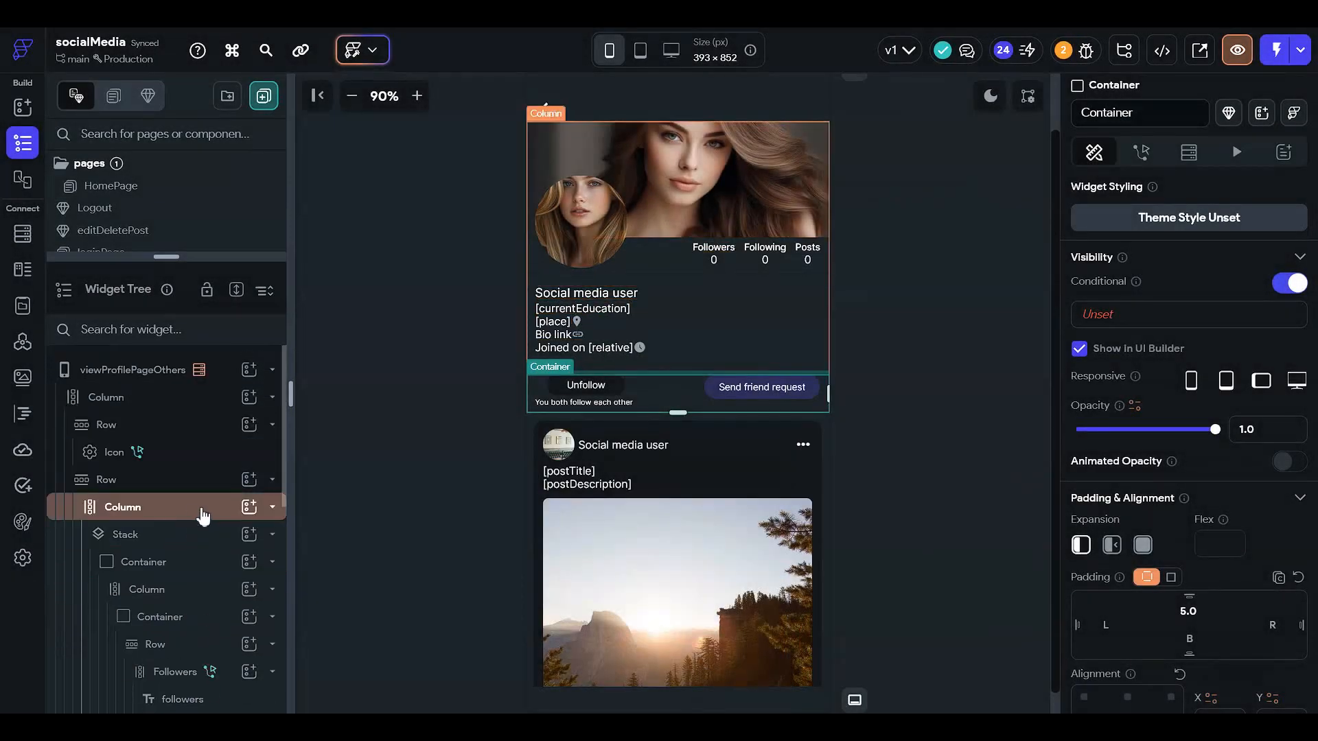
click(133, 369)
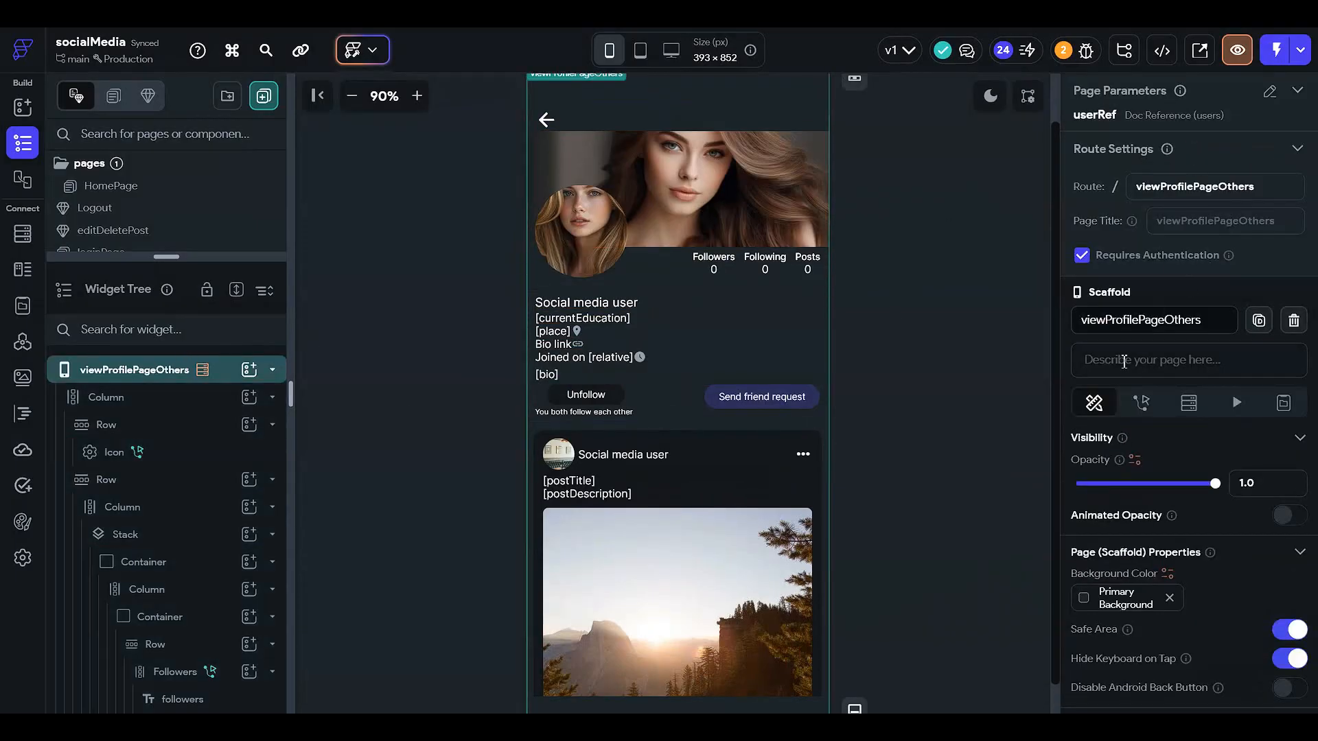
click(1269, 91)
click(1167, 201)
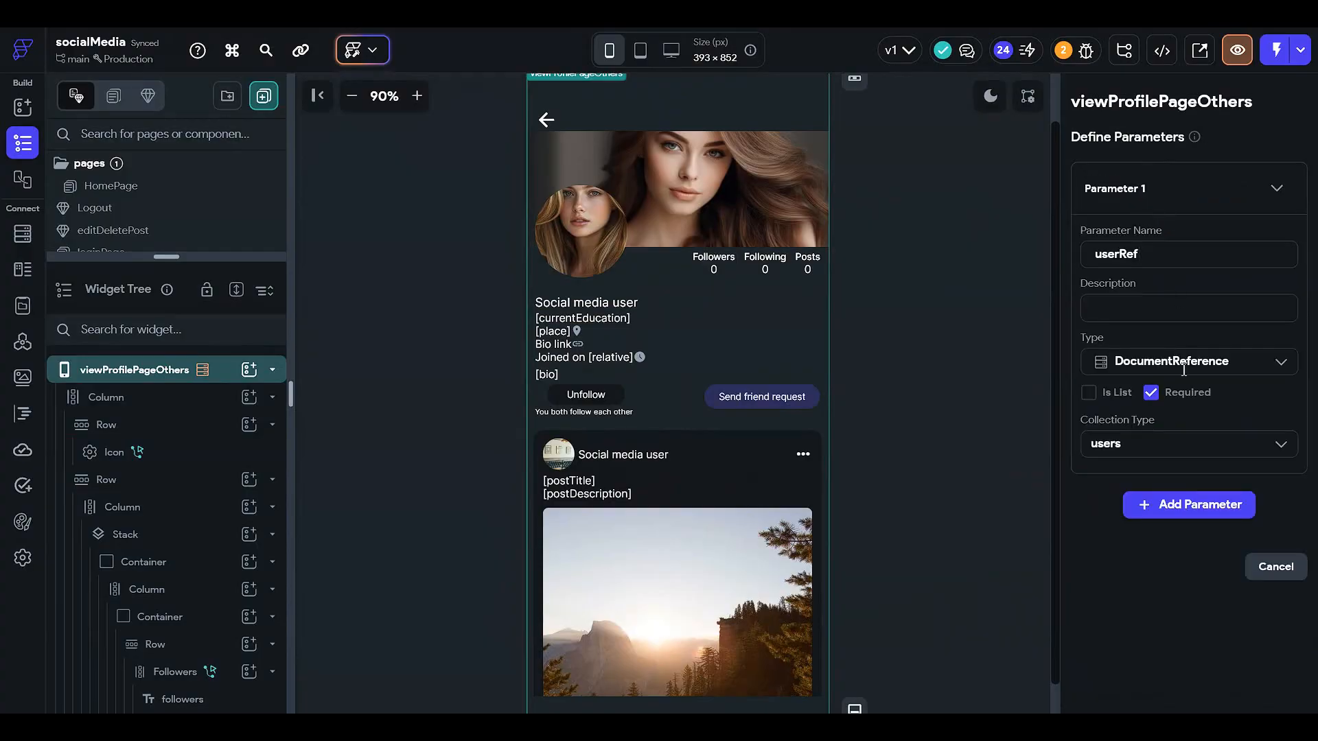
click(980, 175)
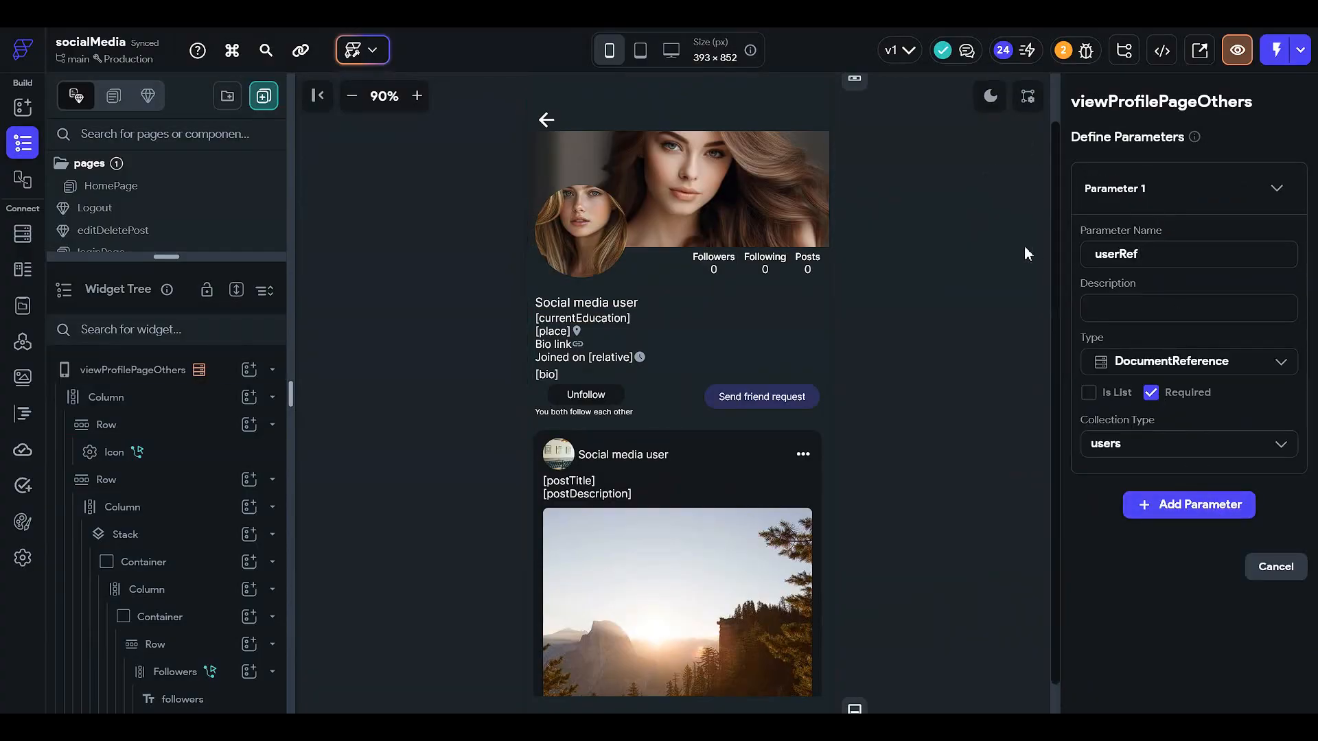
click(1275, 568)
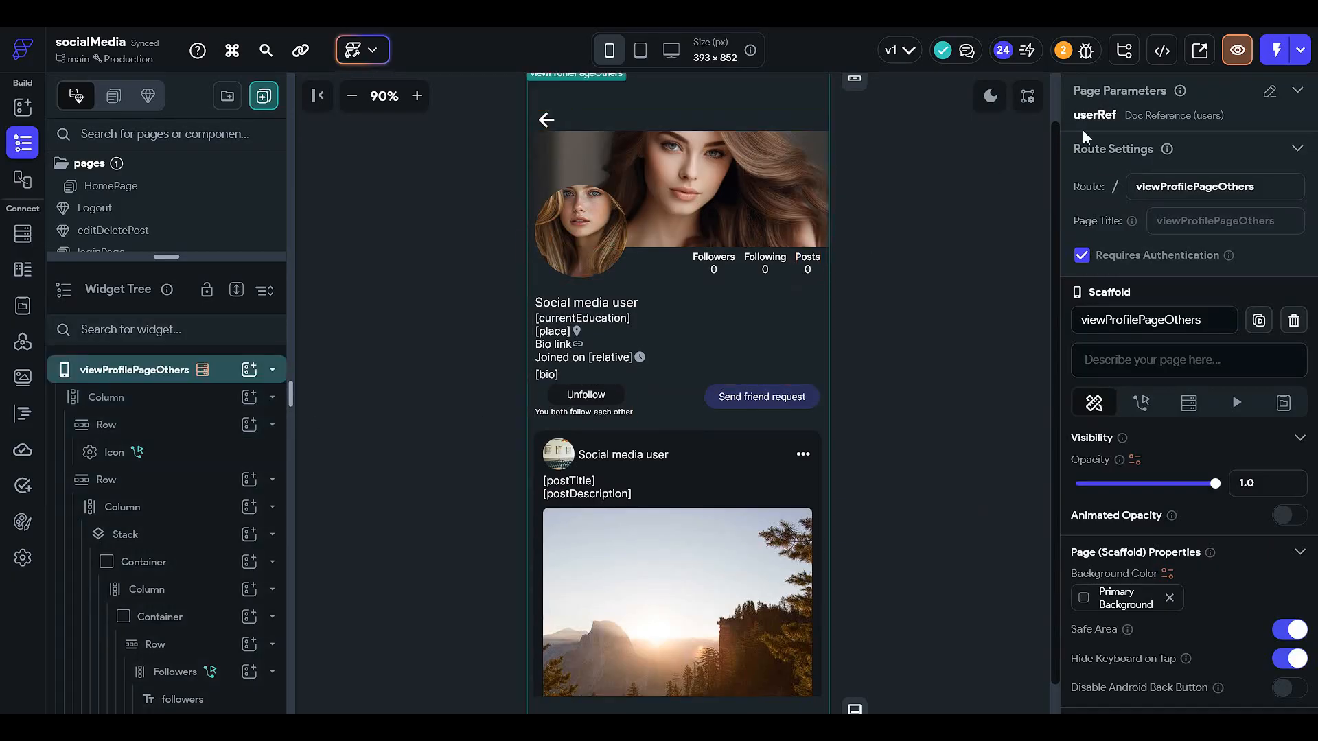
- Inspect the page's Document from Reference backend query on the users collection using userRef
click(1189, 405)
click(1098, 483)
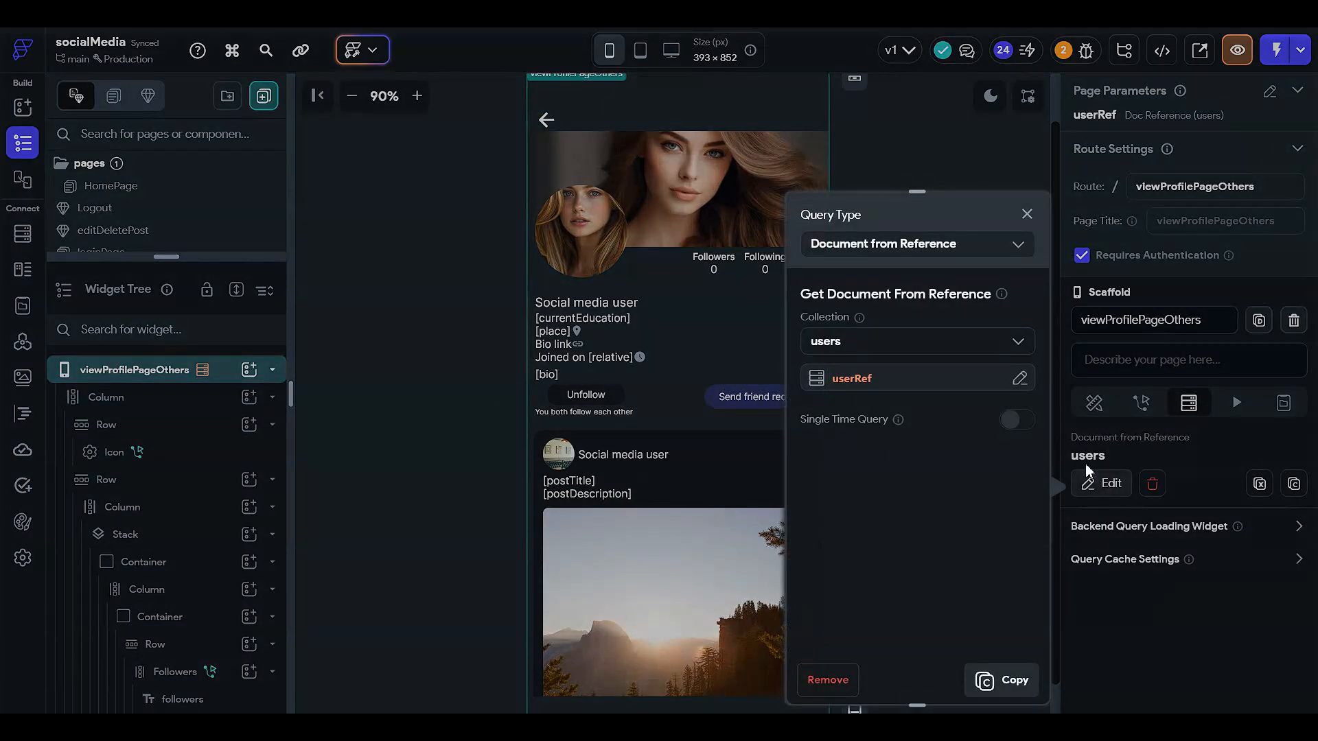
click(867, 385)
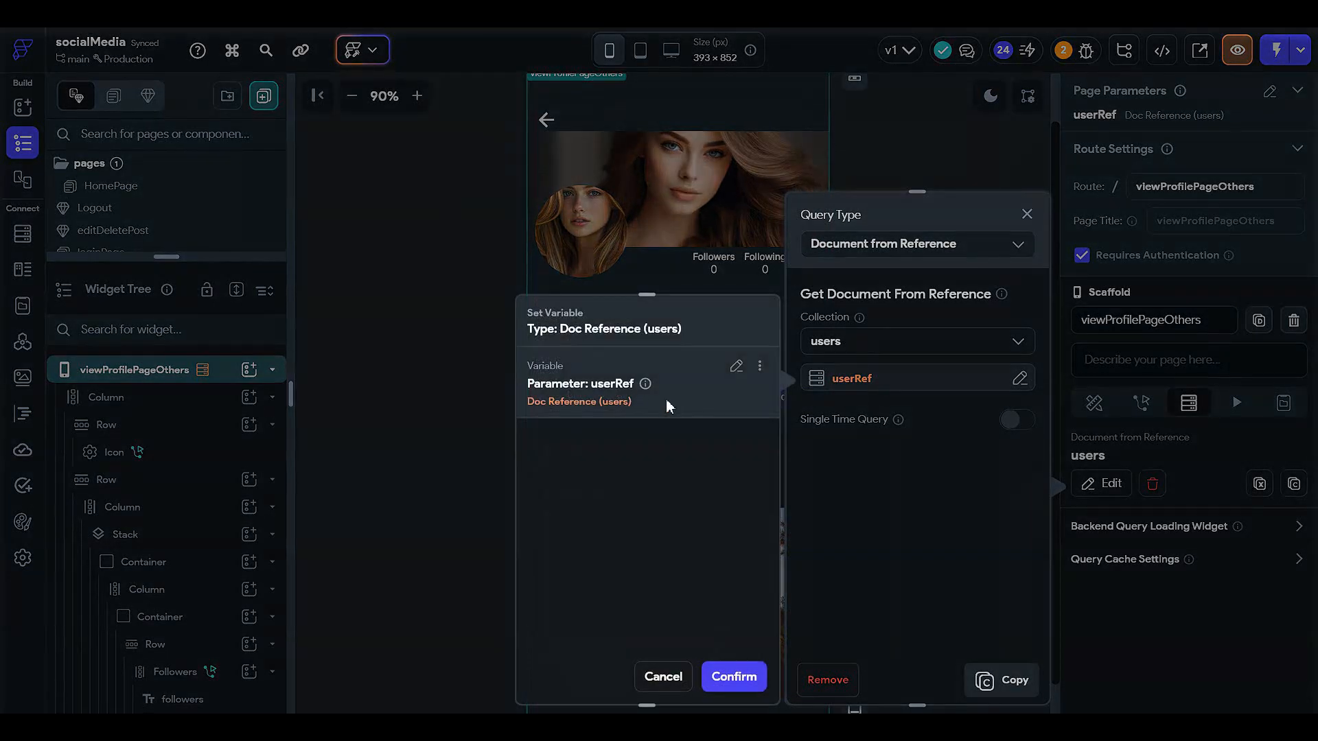
click(1253, 577)
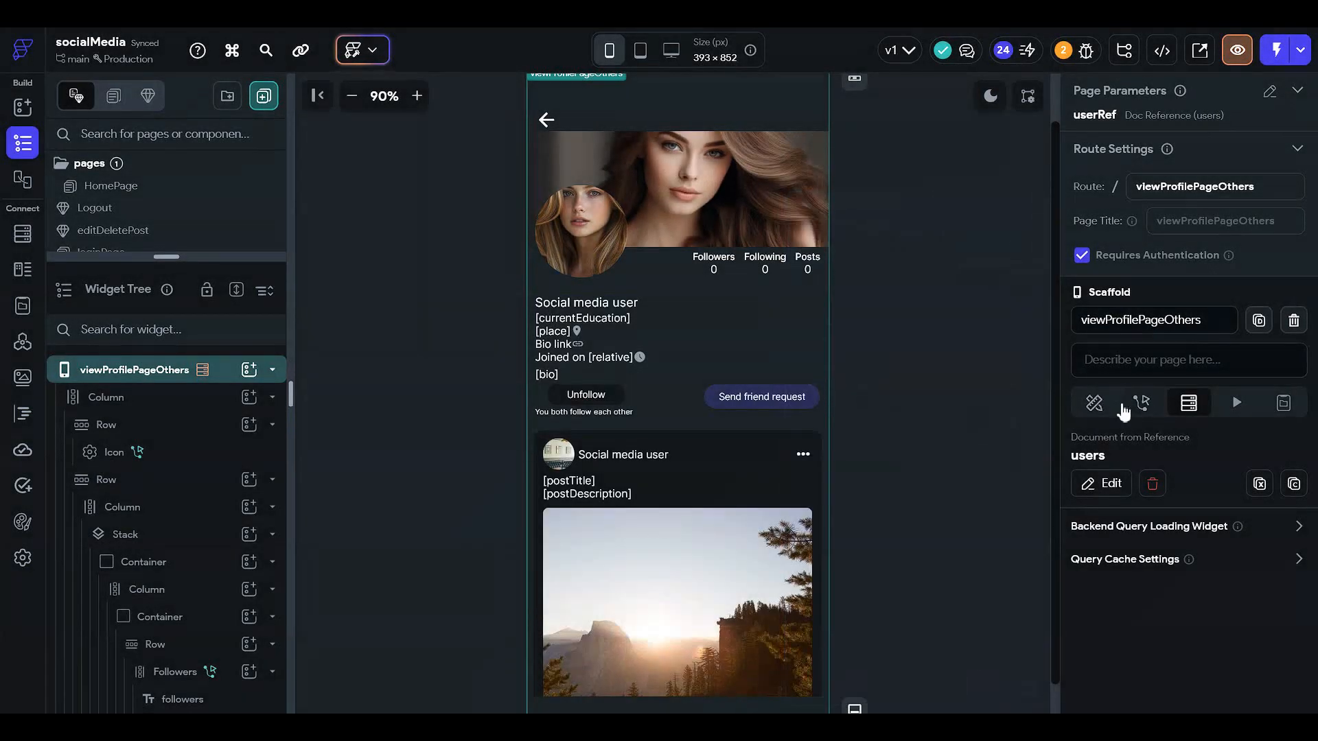
click(1136, 405)
click(1094, 402)
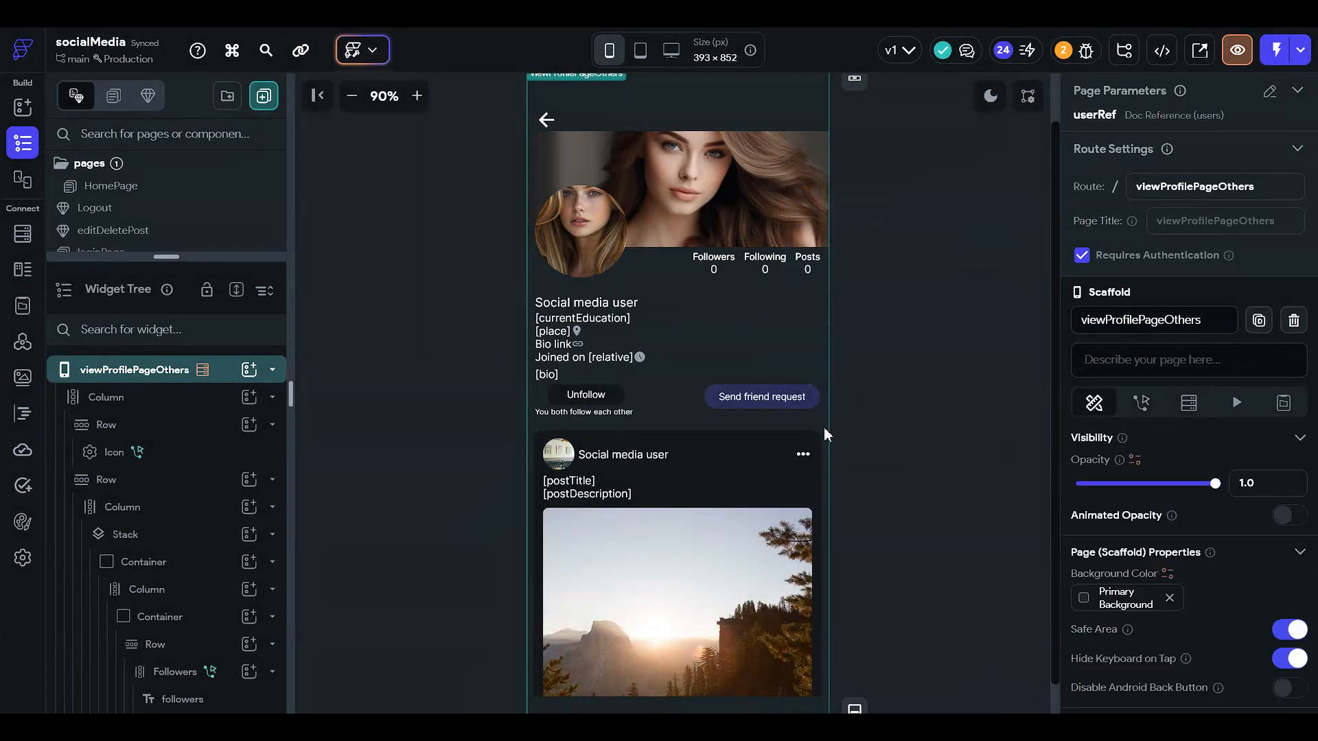
- Add a single visibility condition on the Container with the users Document reference's Document ID as first value
scroll(233, 481, down, 6)
scroll(233, 498, down, 2)
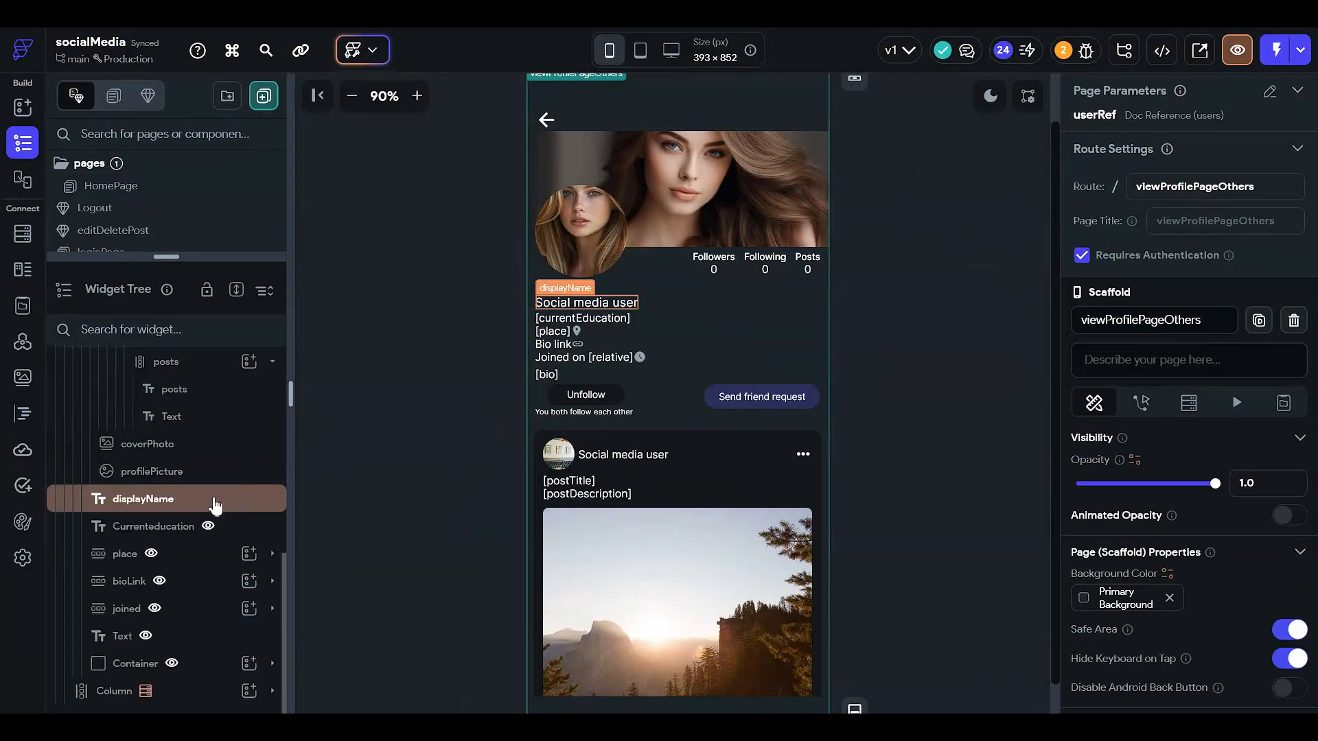
click(220, 662)
click(1166, 315)
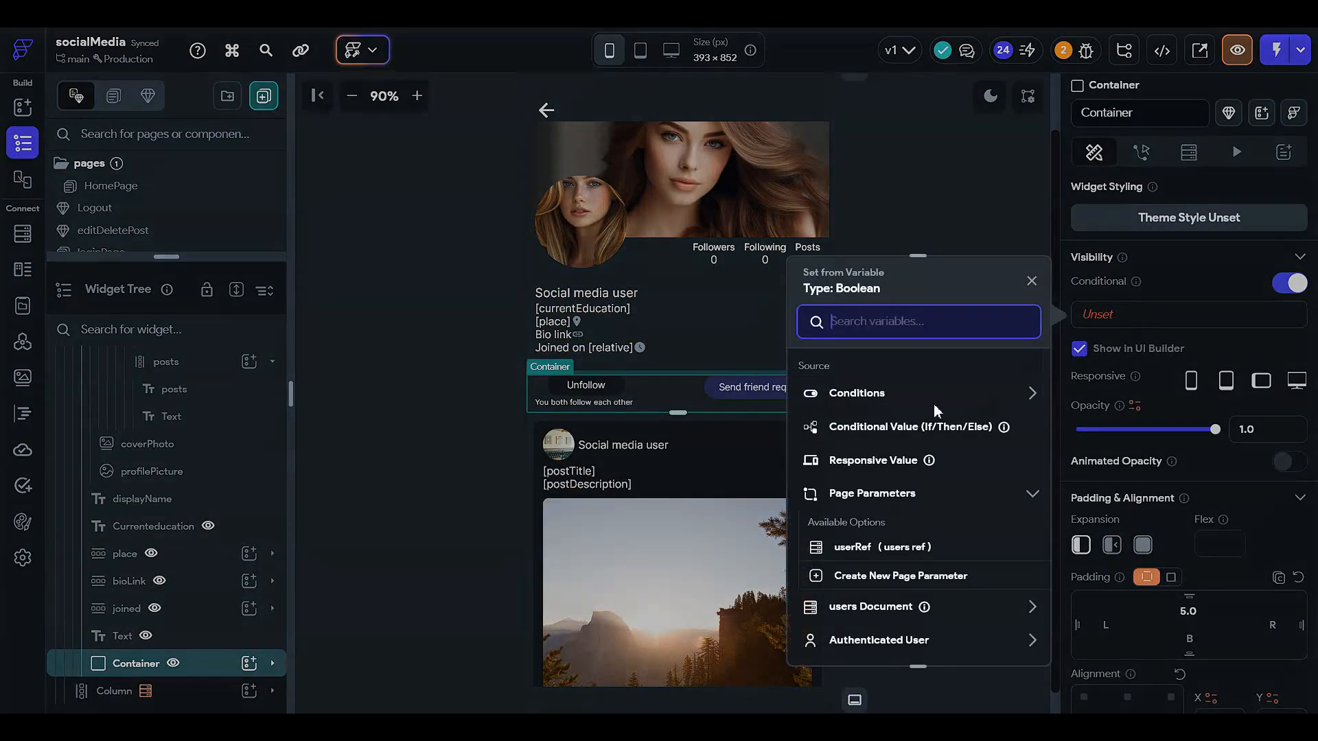
click(834, 398)
click(883, 456)
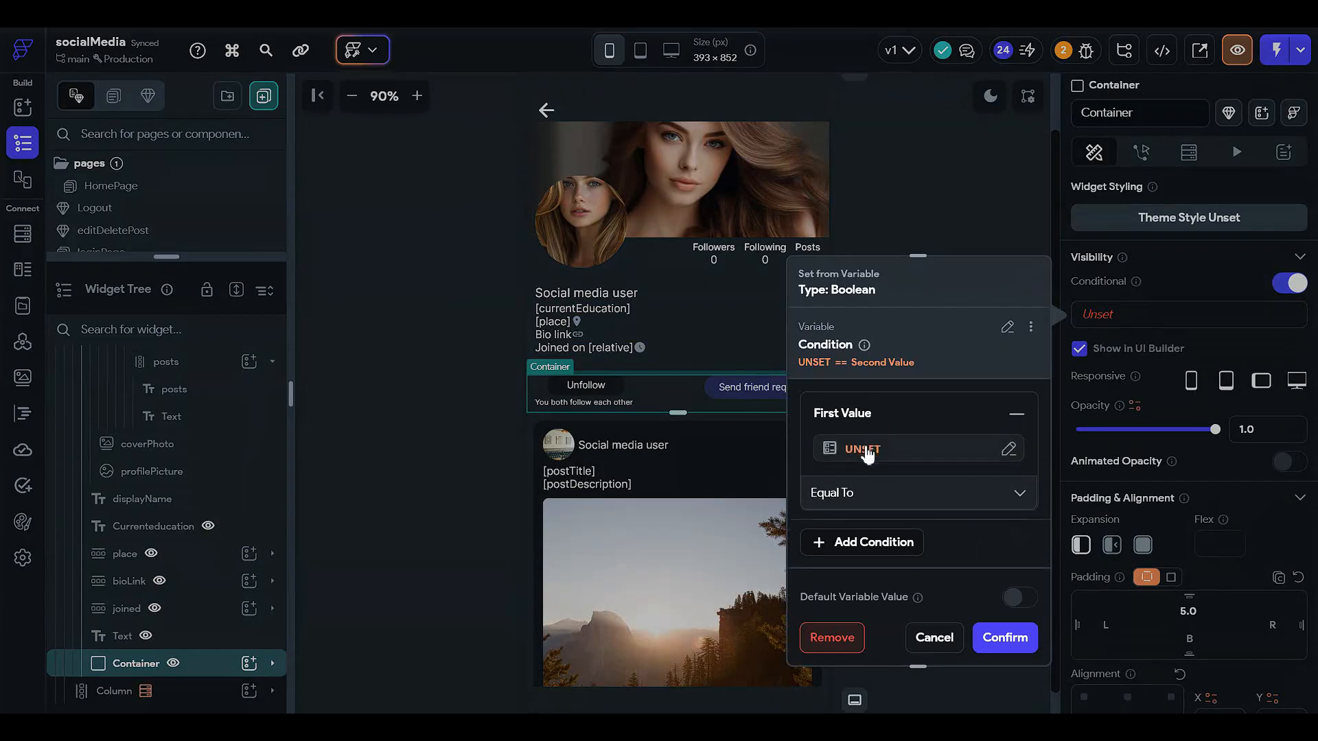
click(861, 450)
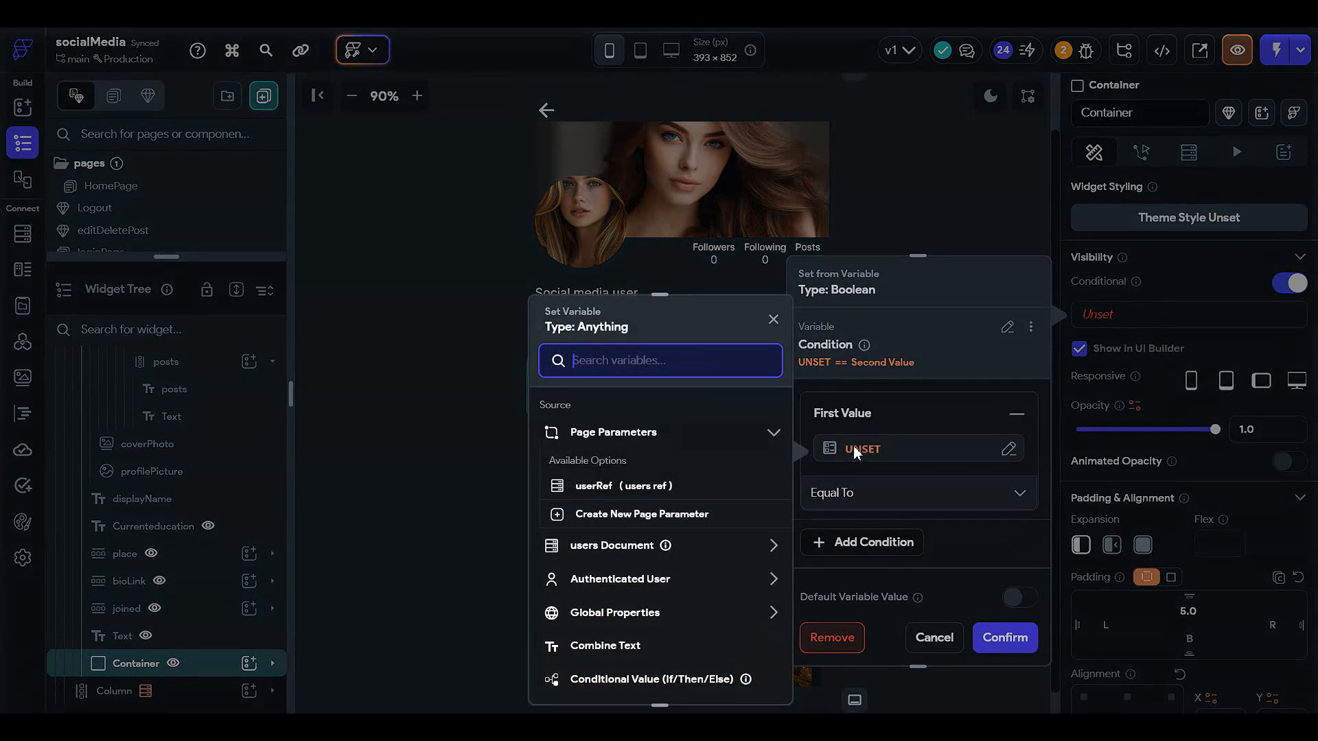
click(649, 549)
scroll(649, 569, down, 1)
click(647, 534)
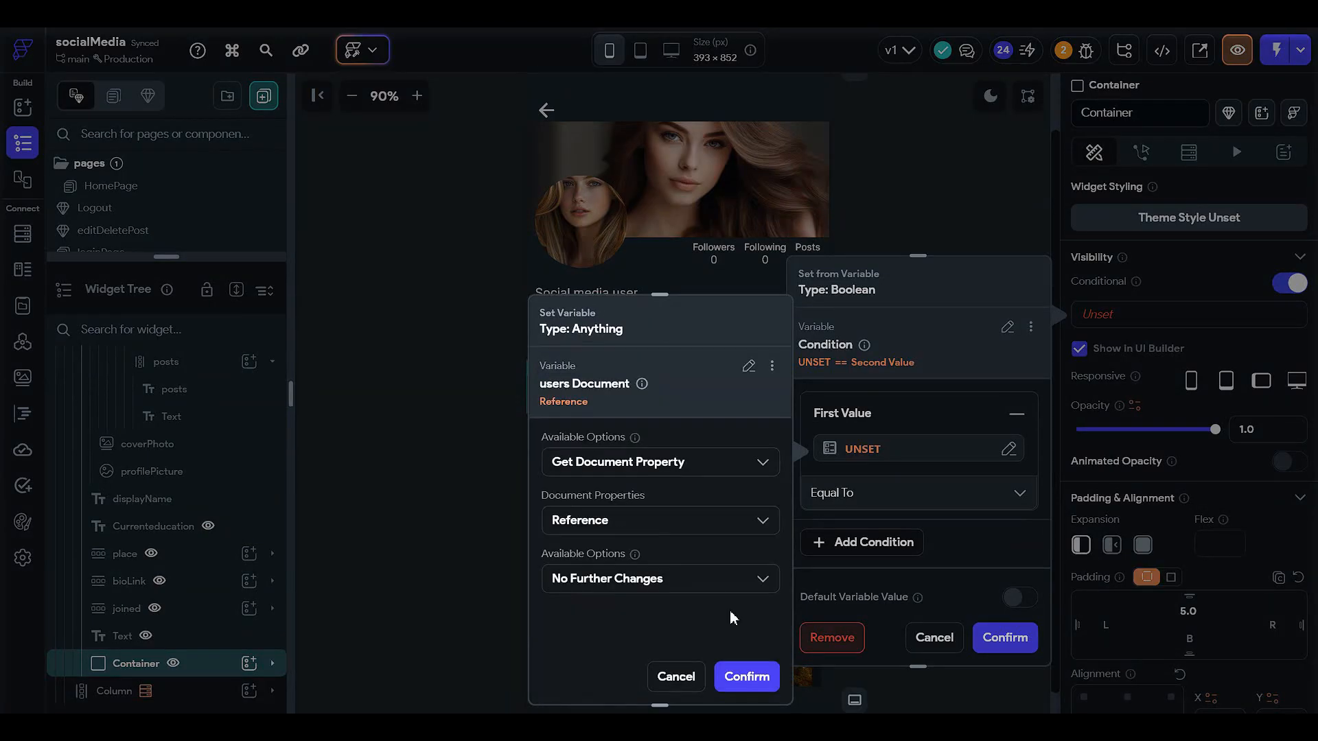
click(697, 579)
click(659, 621)
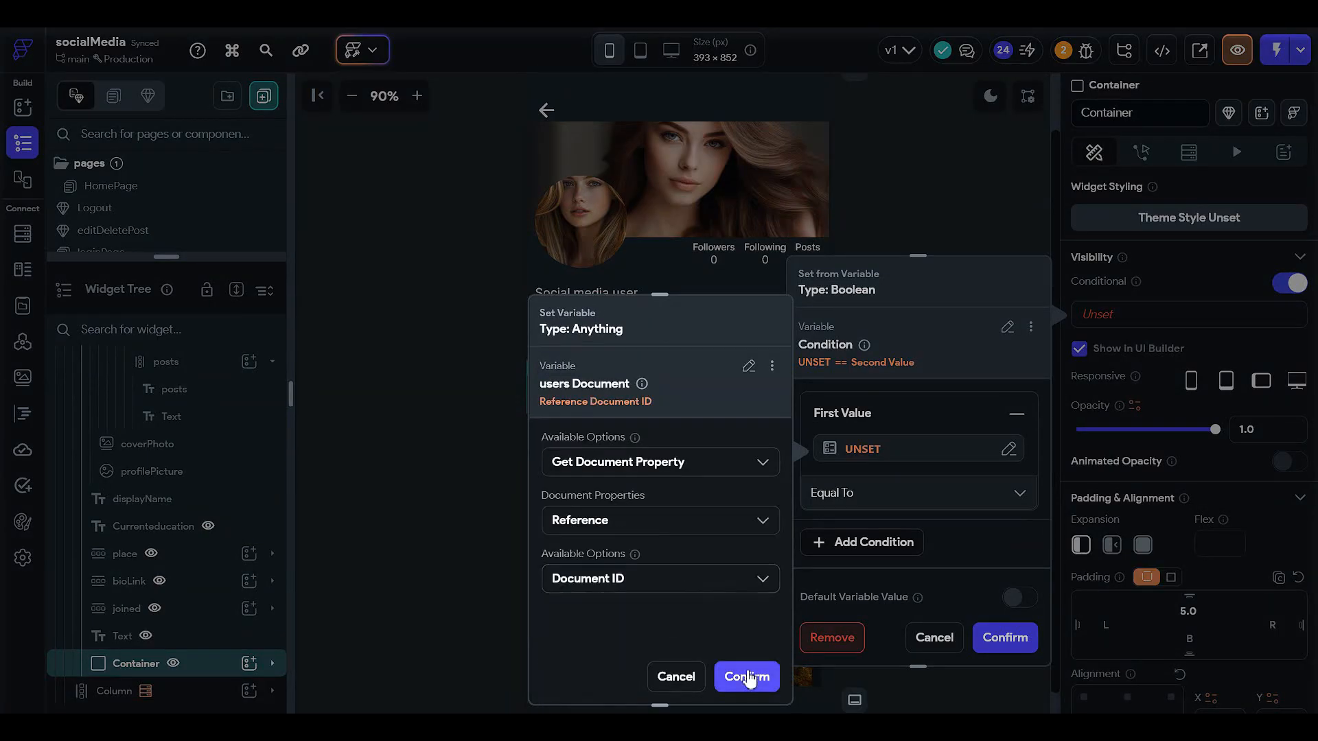
click(746, 677)
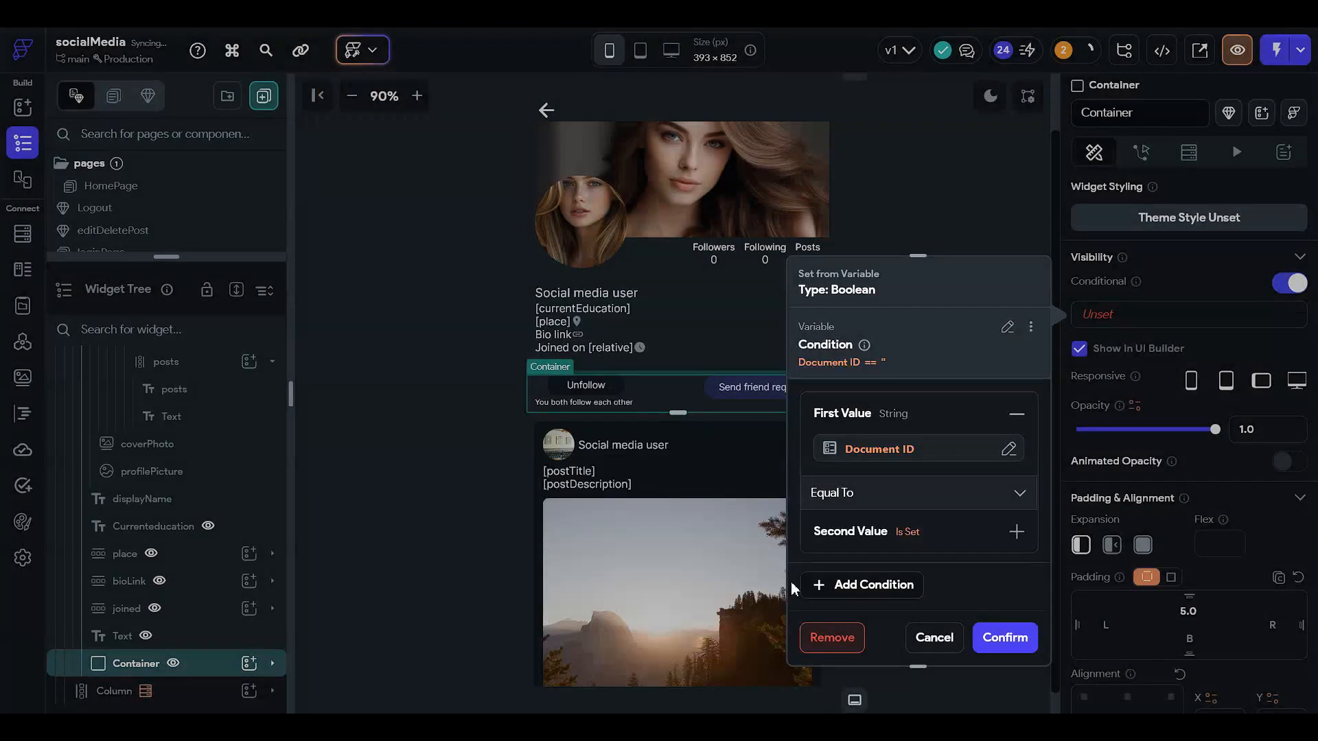
- Set the Container's condition to Not Equal To, comparing against the authenticated user's Document ID, and confirm
click(874, 508)
click(871, 513)
click(853, 480)
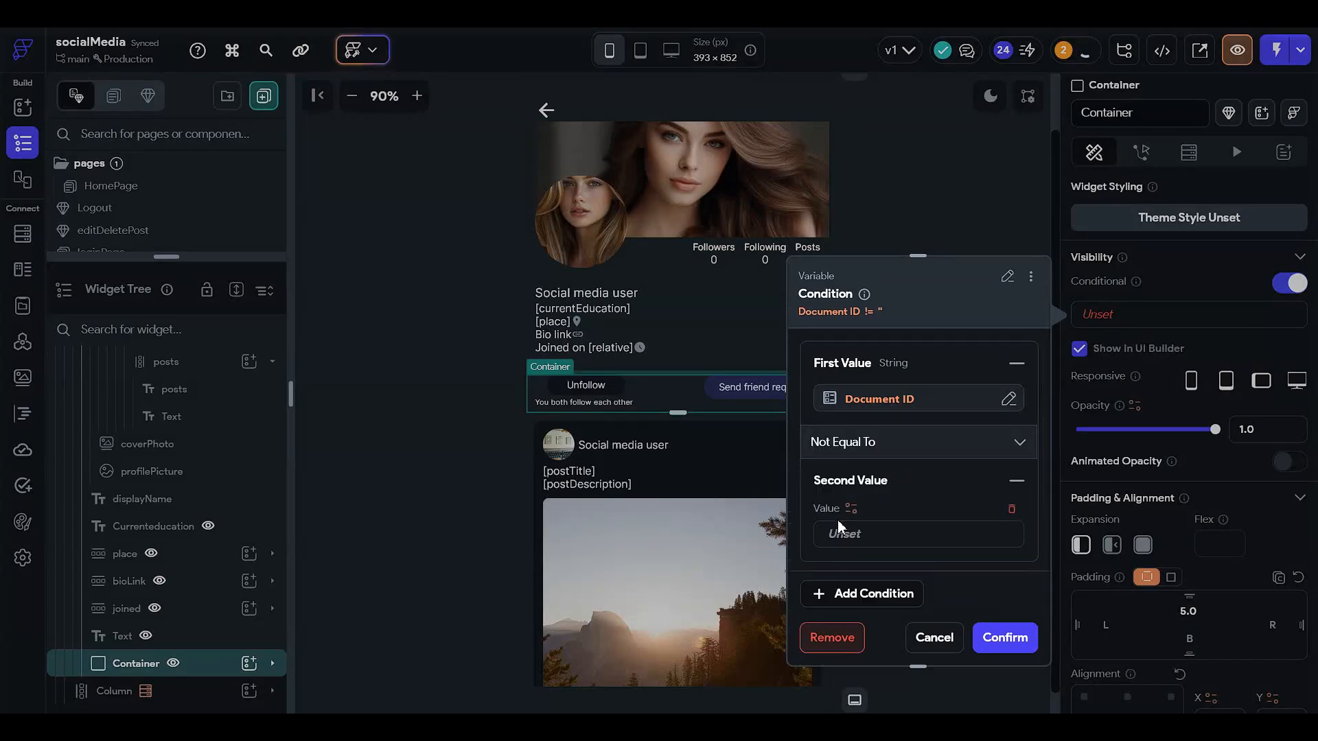
click(839, 529)
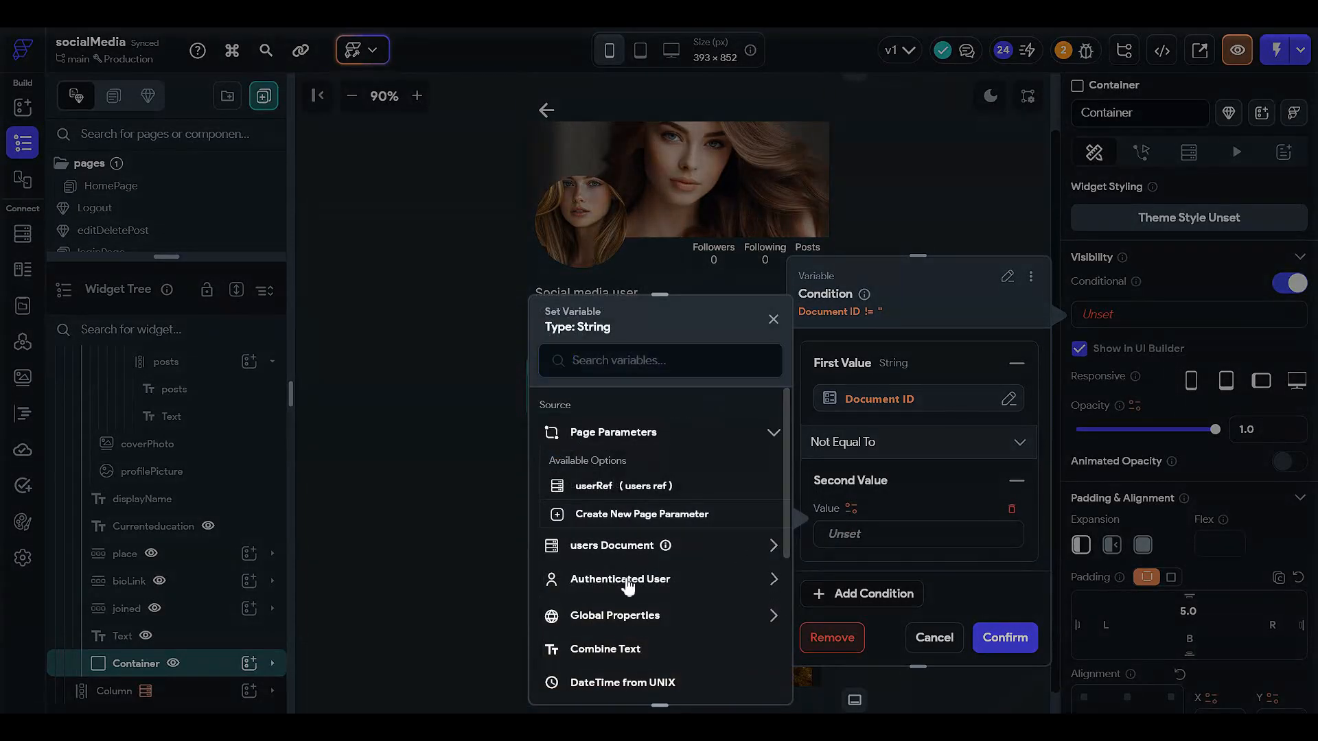
click(627, 582)
click(653, 506)
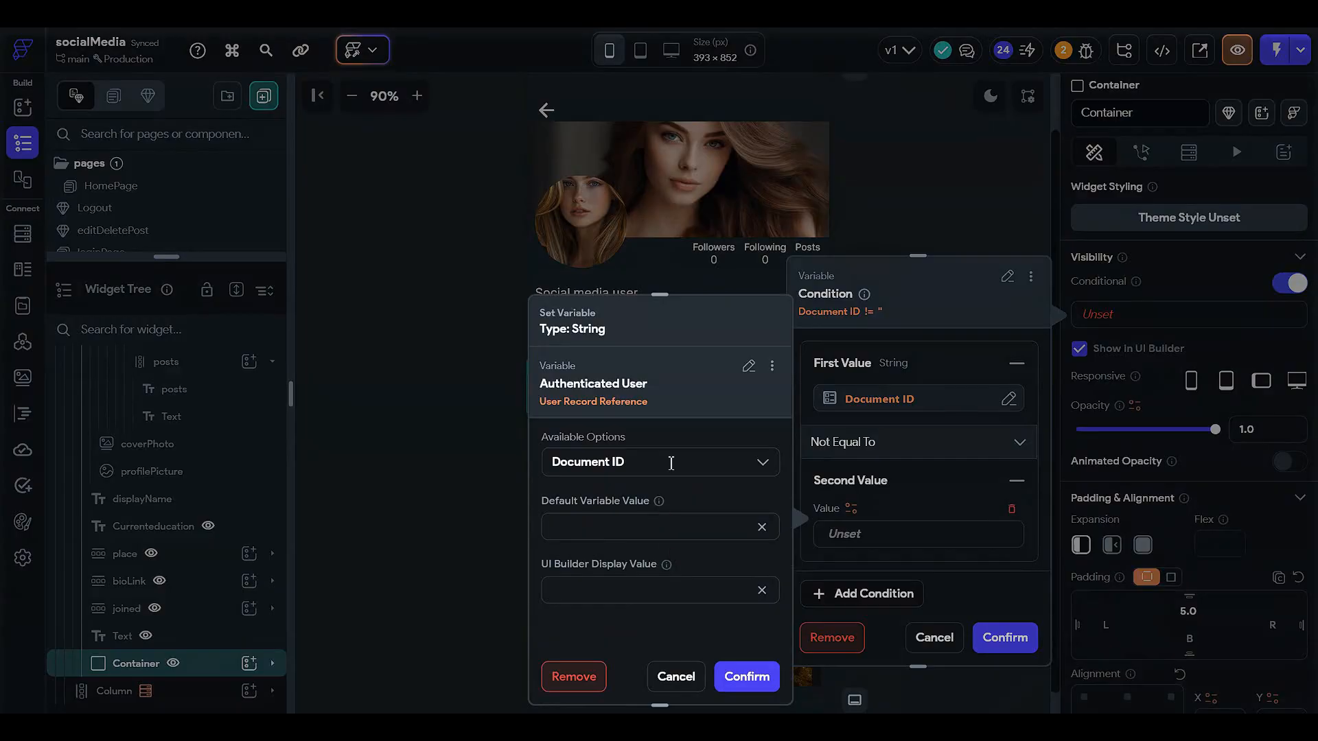
click(760, 677)
click(1004, 637)
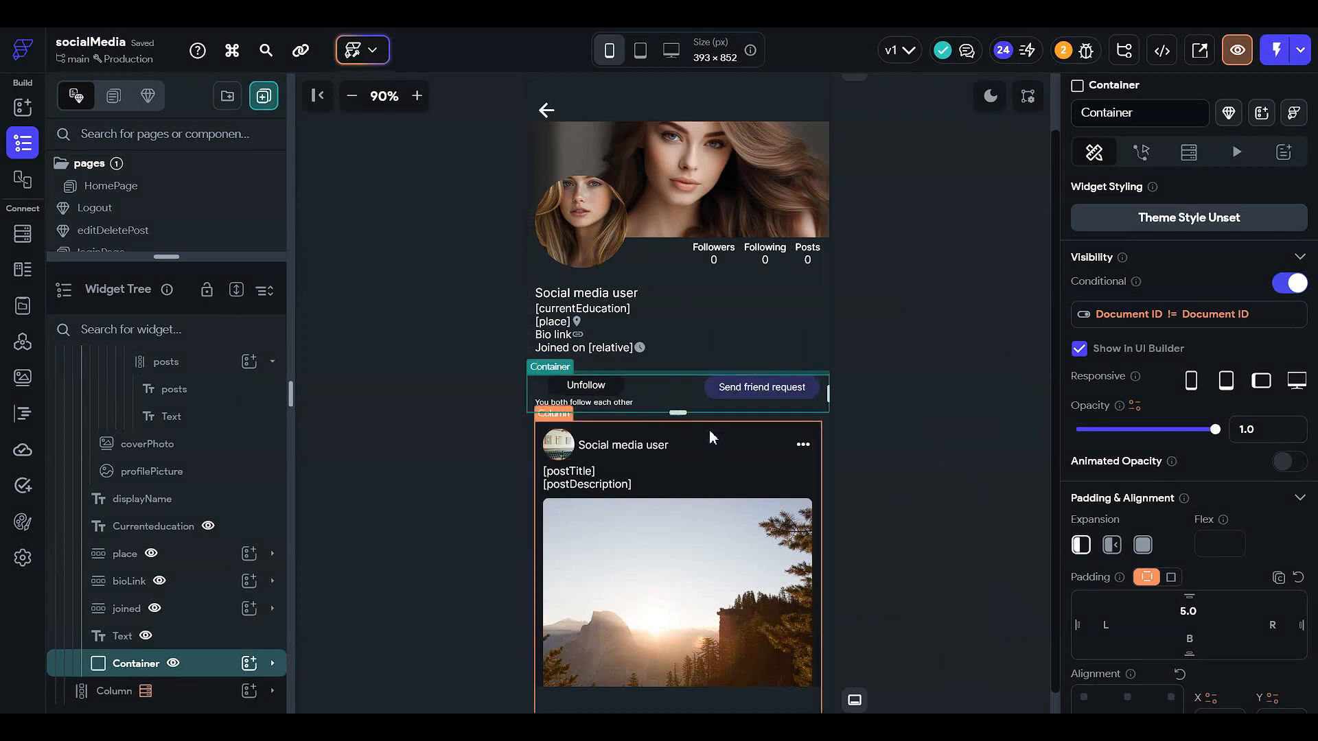
- Enable conditional visibility on the post's more-options icon and set its first value to the users Document reference's Document ID
scroll(709, 429, down, 2)
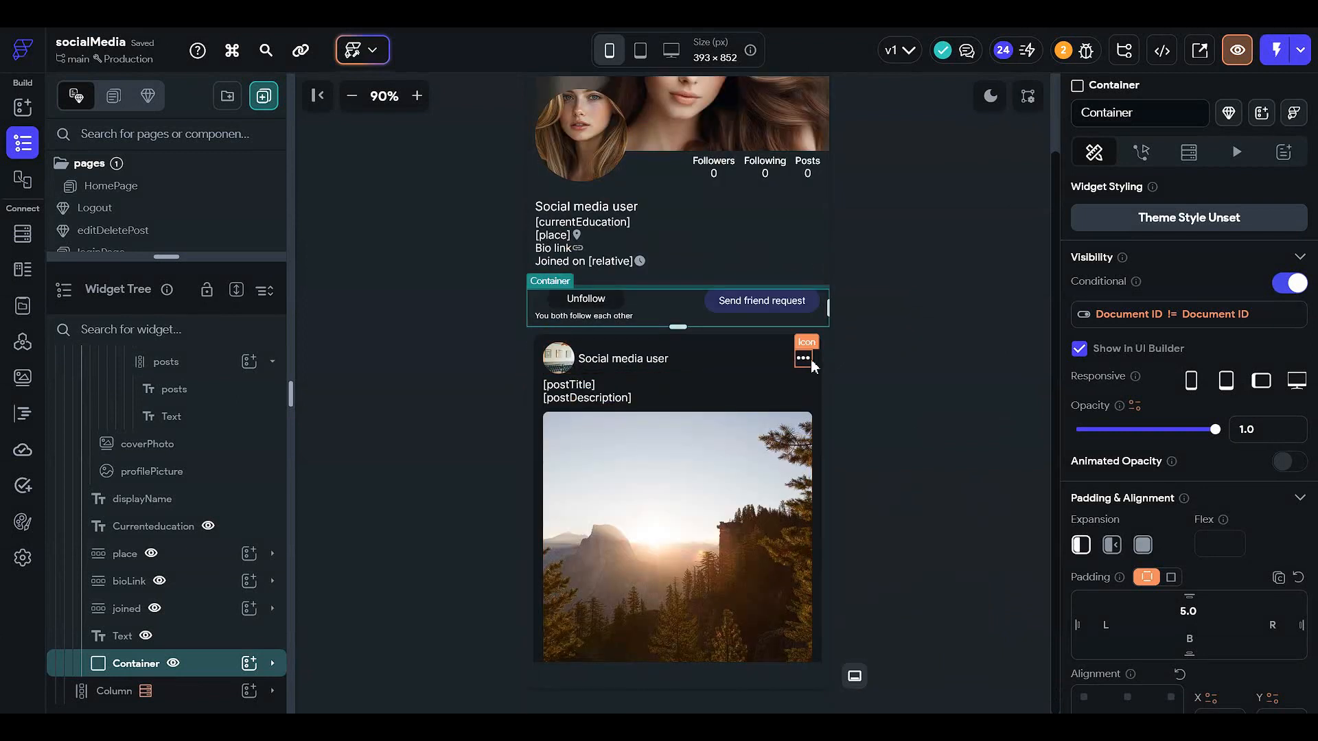
scroll(659, 426, up, 4)
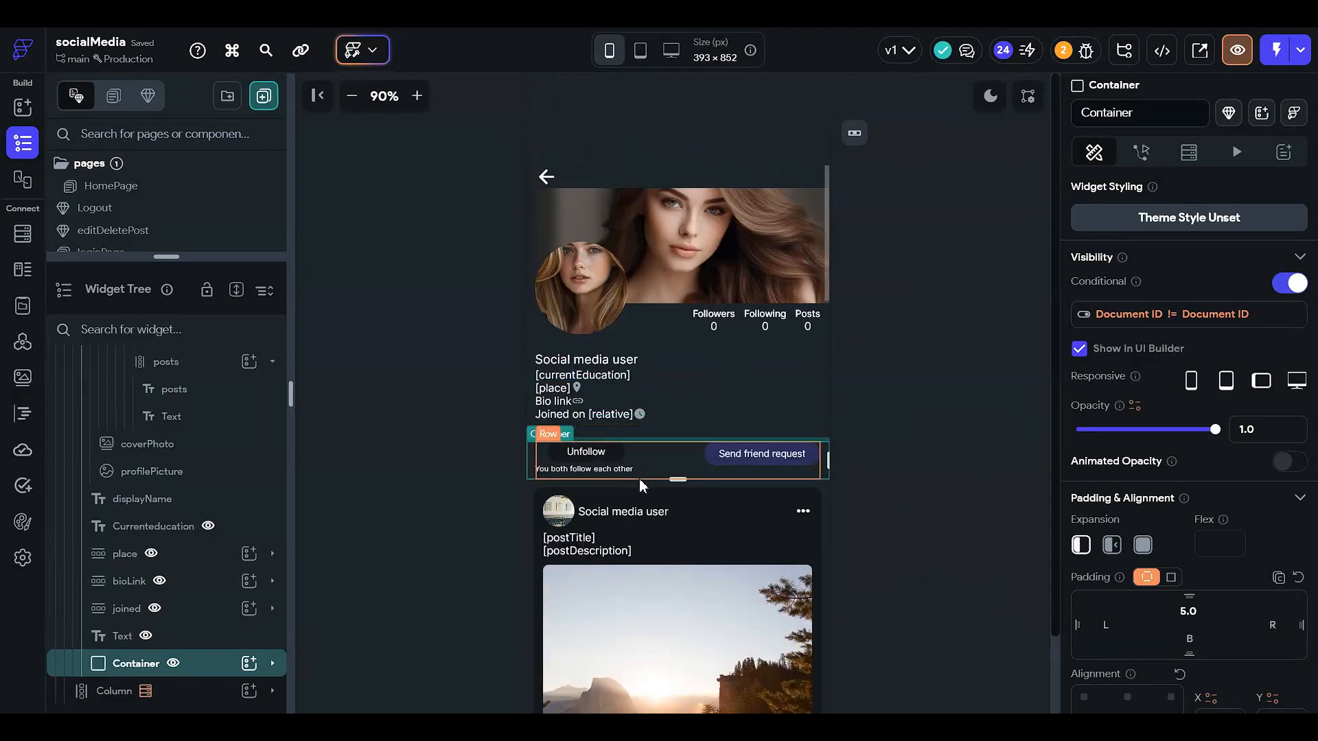
scroll(662, 476, down, 2)
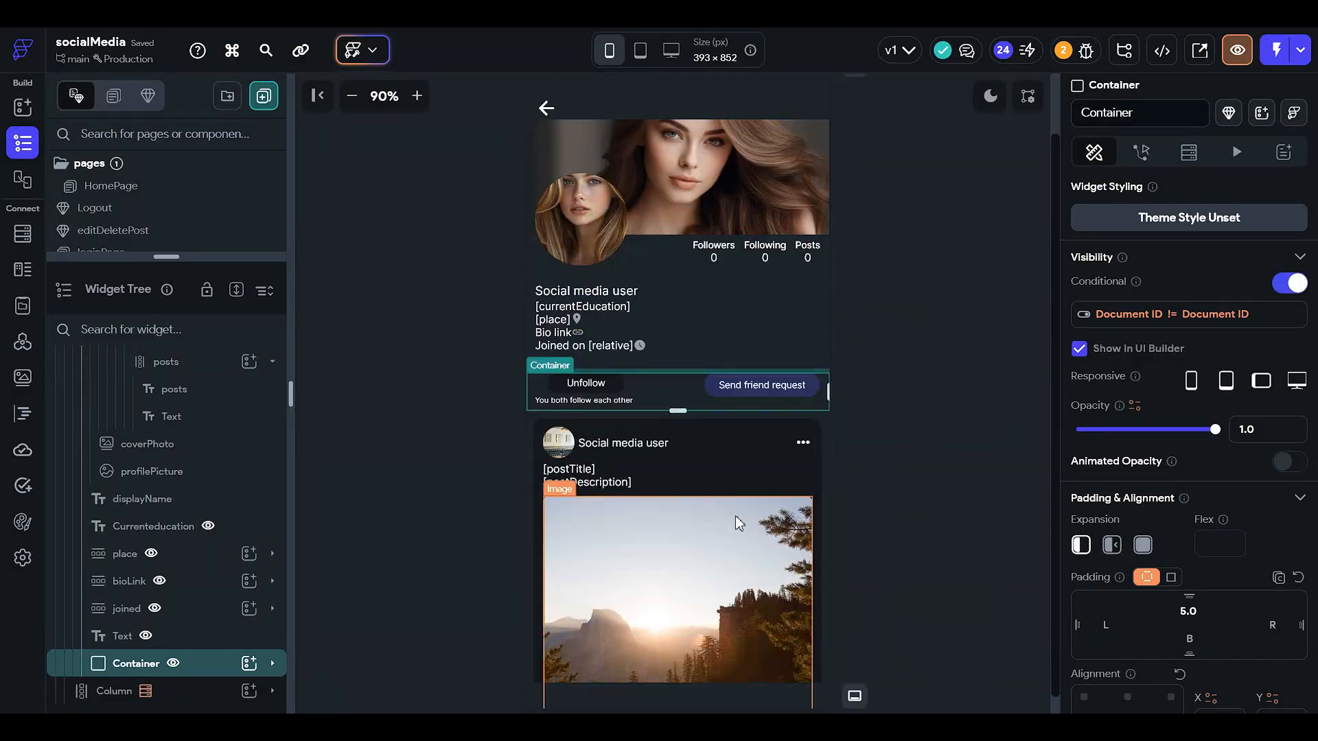
click(804, 444)
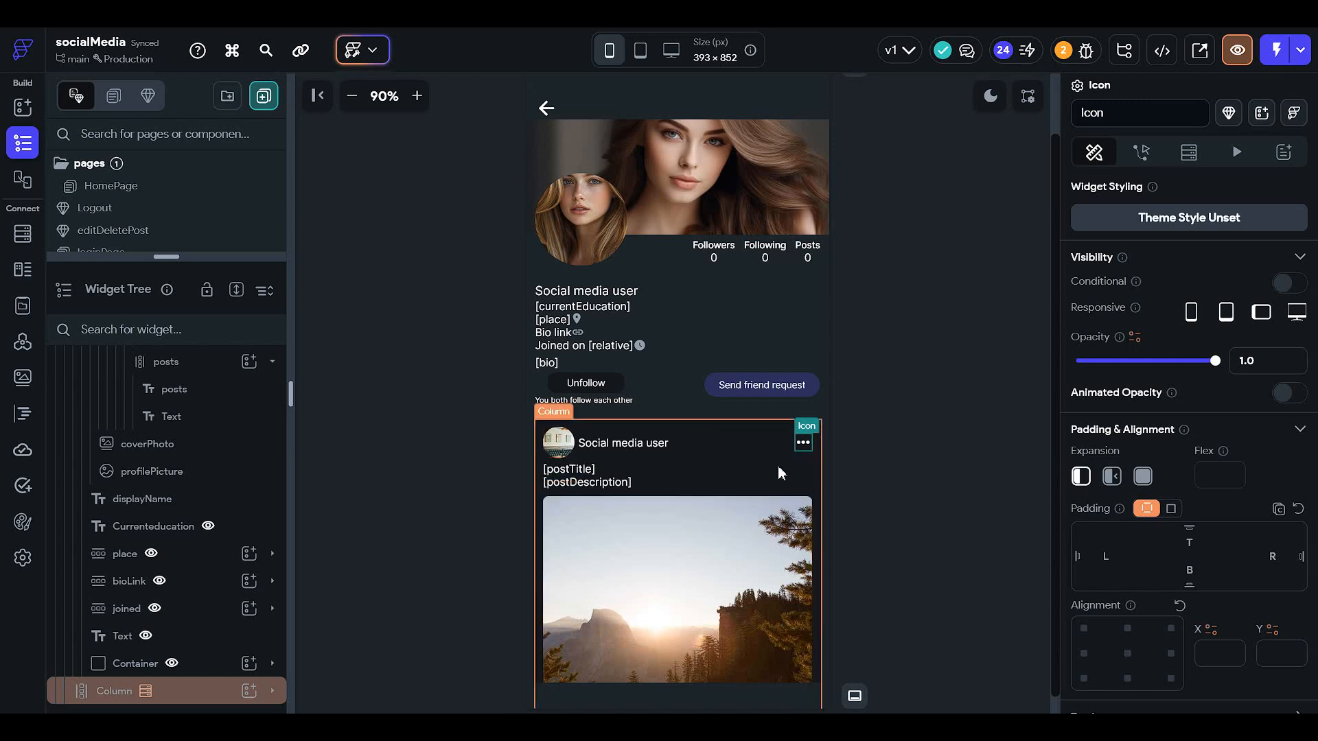
click(1280, 285)
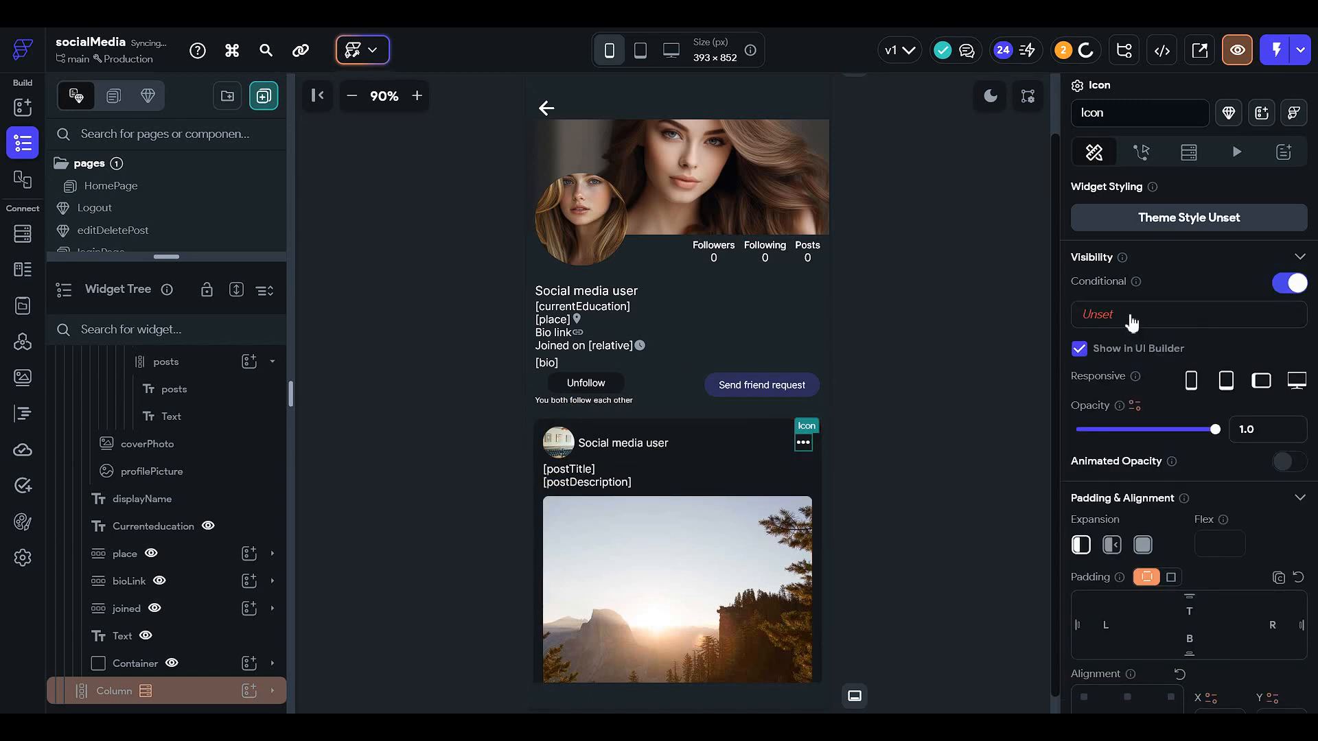
click(1126, 317)
click(881, 437)
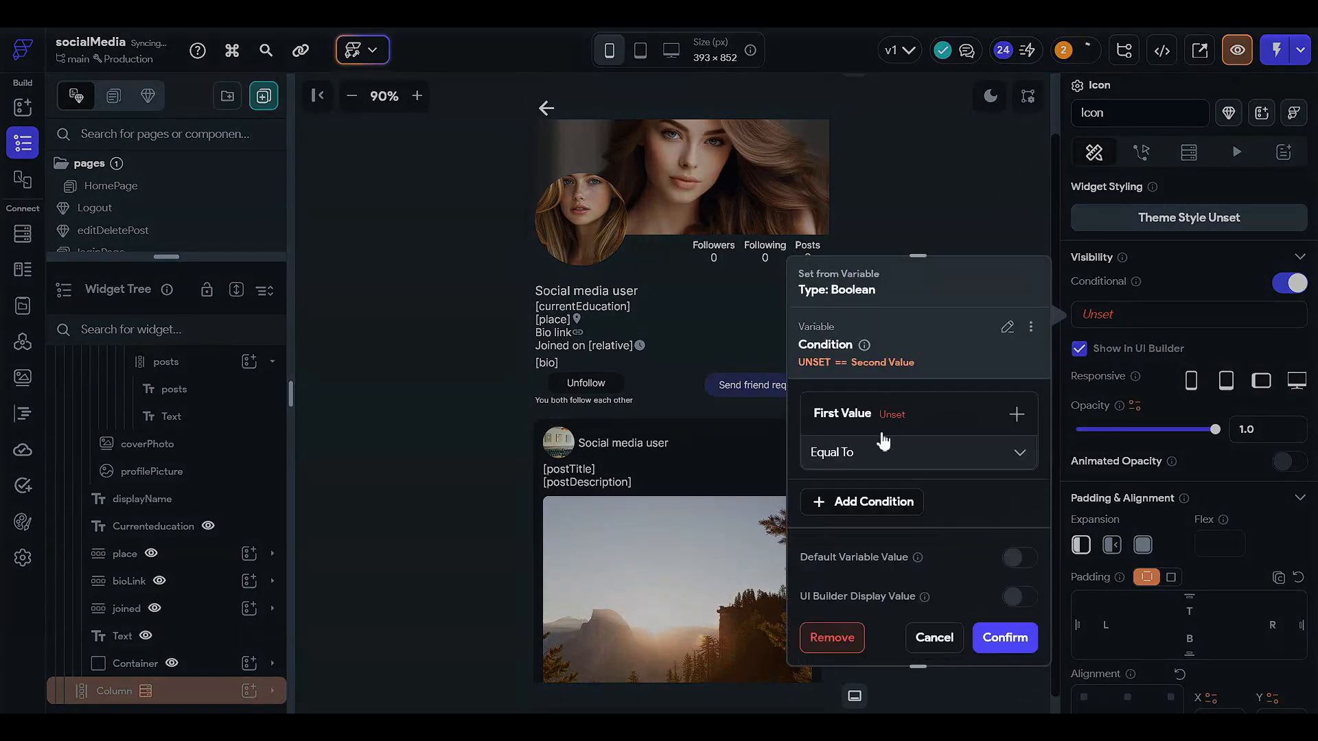
click(885, 420)
click(858, 452)
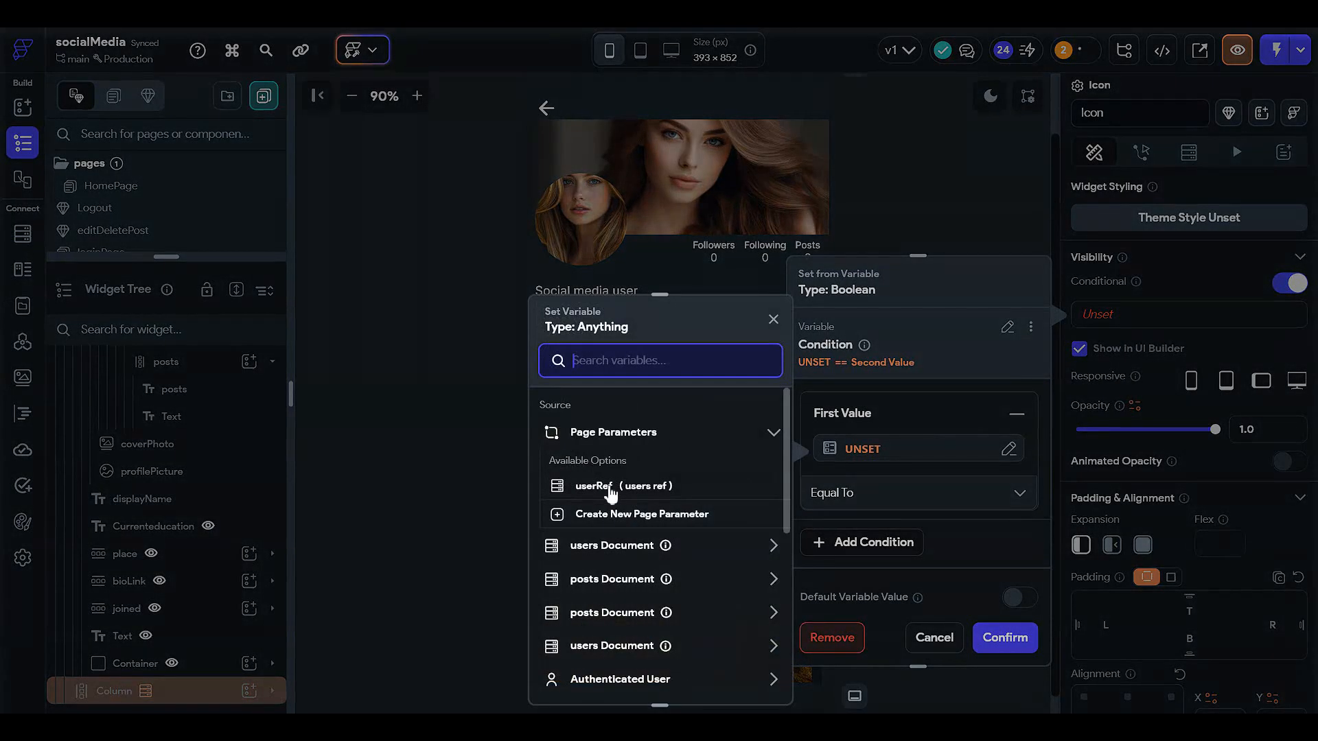
click(611, 547)
scroll(621, 591, down, 1)
click(617, 540)
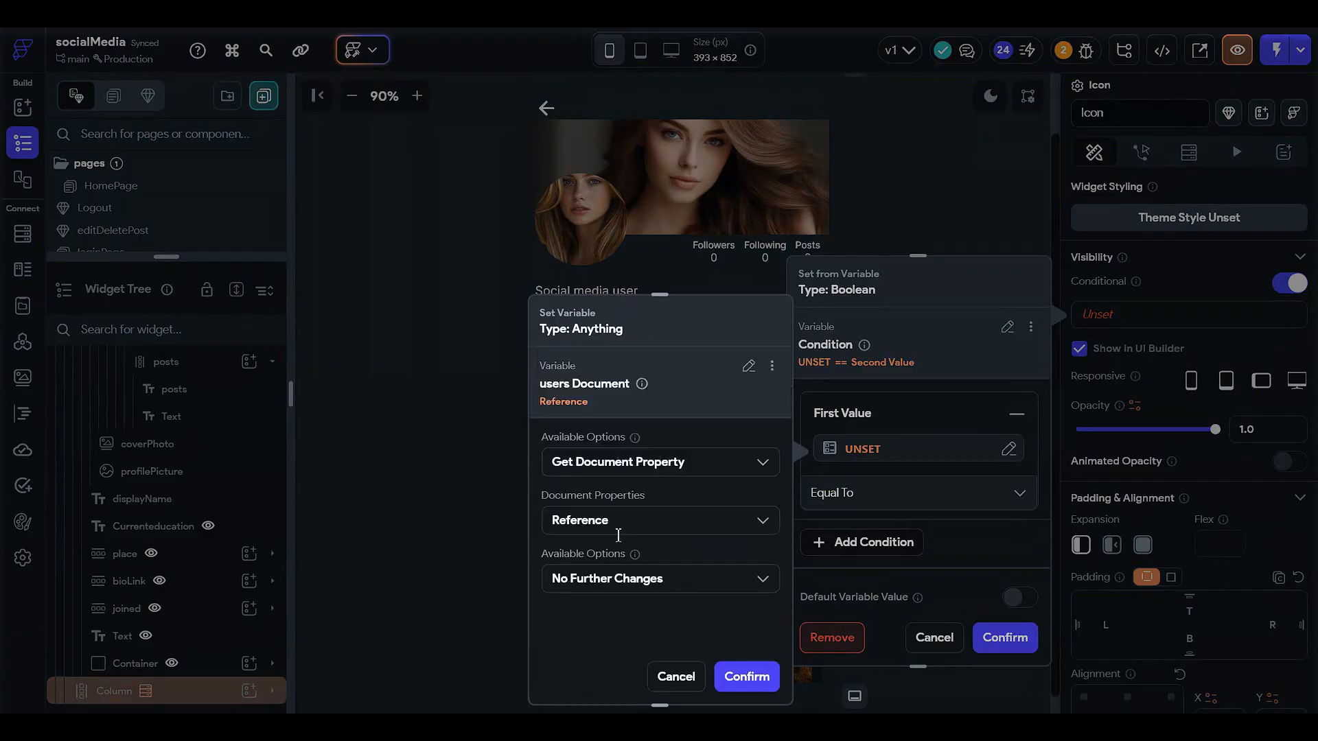
click(664, 578)
click(659, 617)
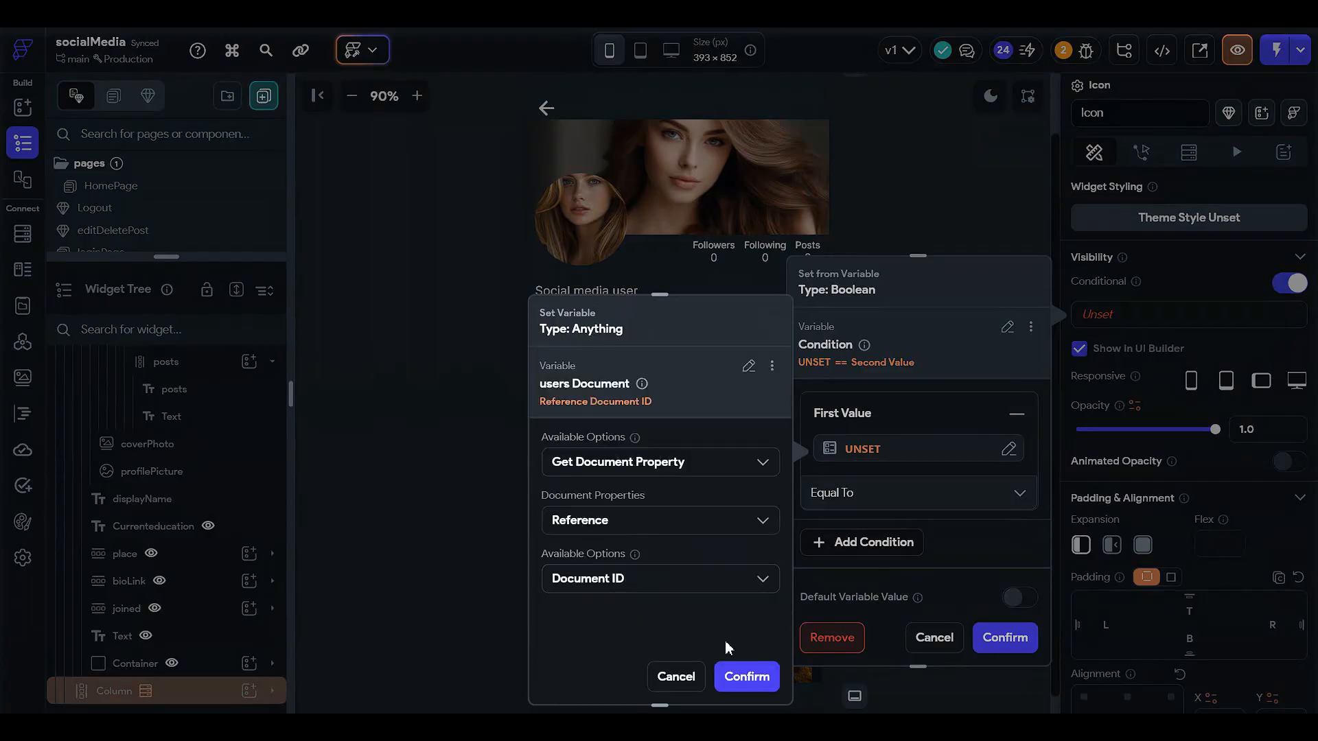
click(742, 677)
- Set the icon's condition to Not Equal To with the authenticated user's Document ID as second value, and confirm
click(885, 499)
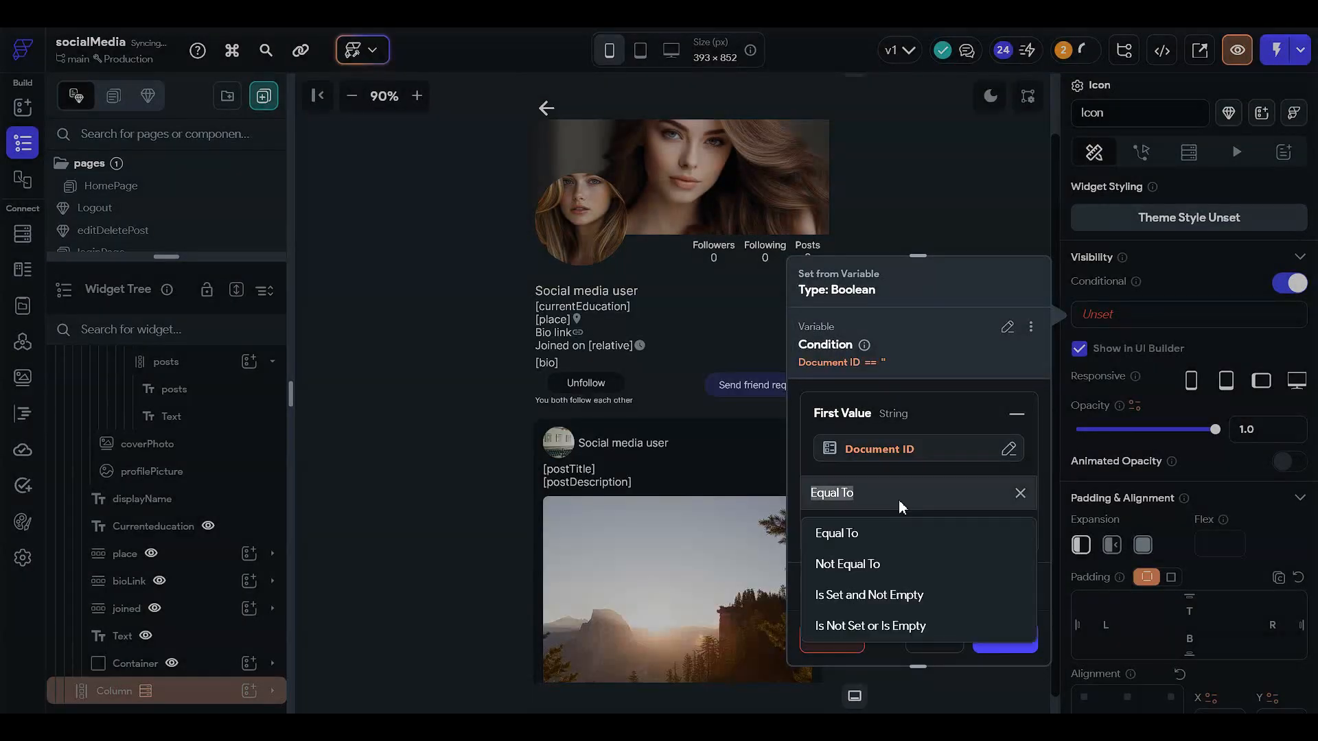
click(867, 512)
click(899, 488)
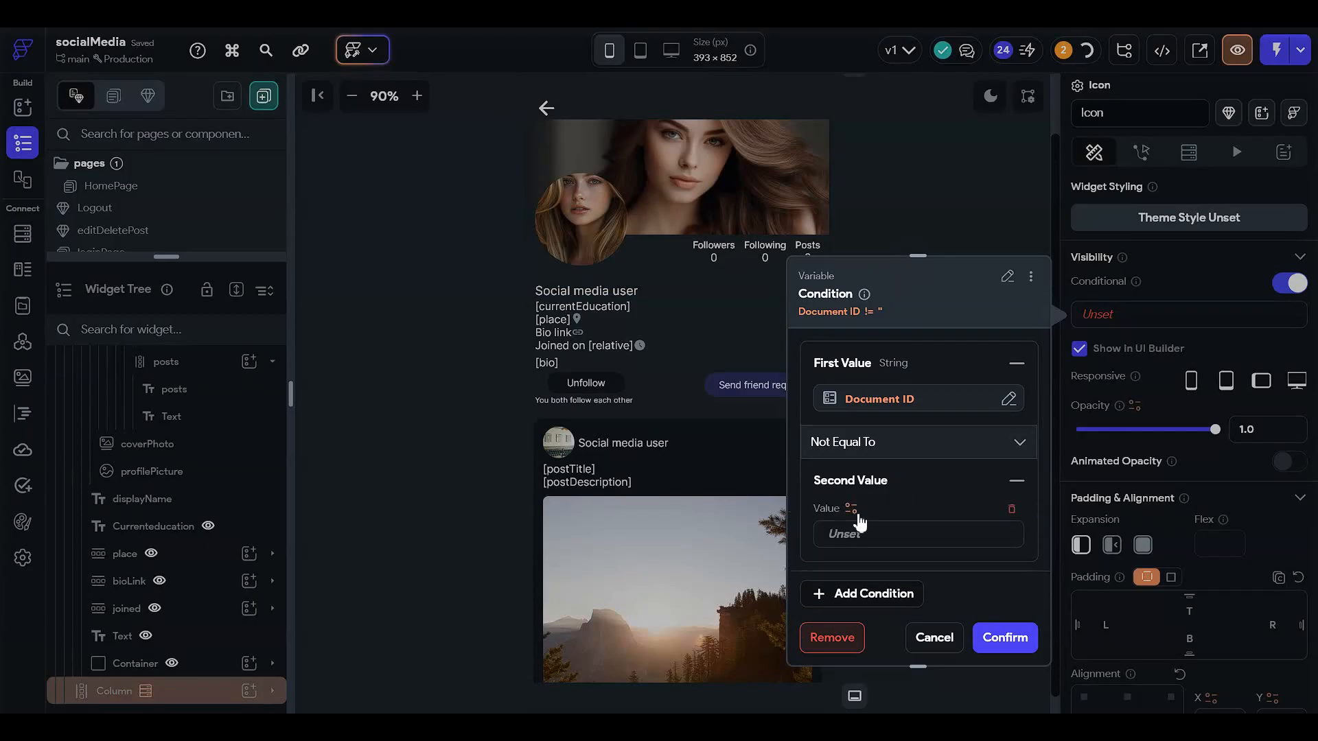
click(851, 508)
mouse_move(670, 549)
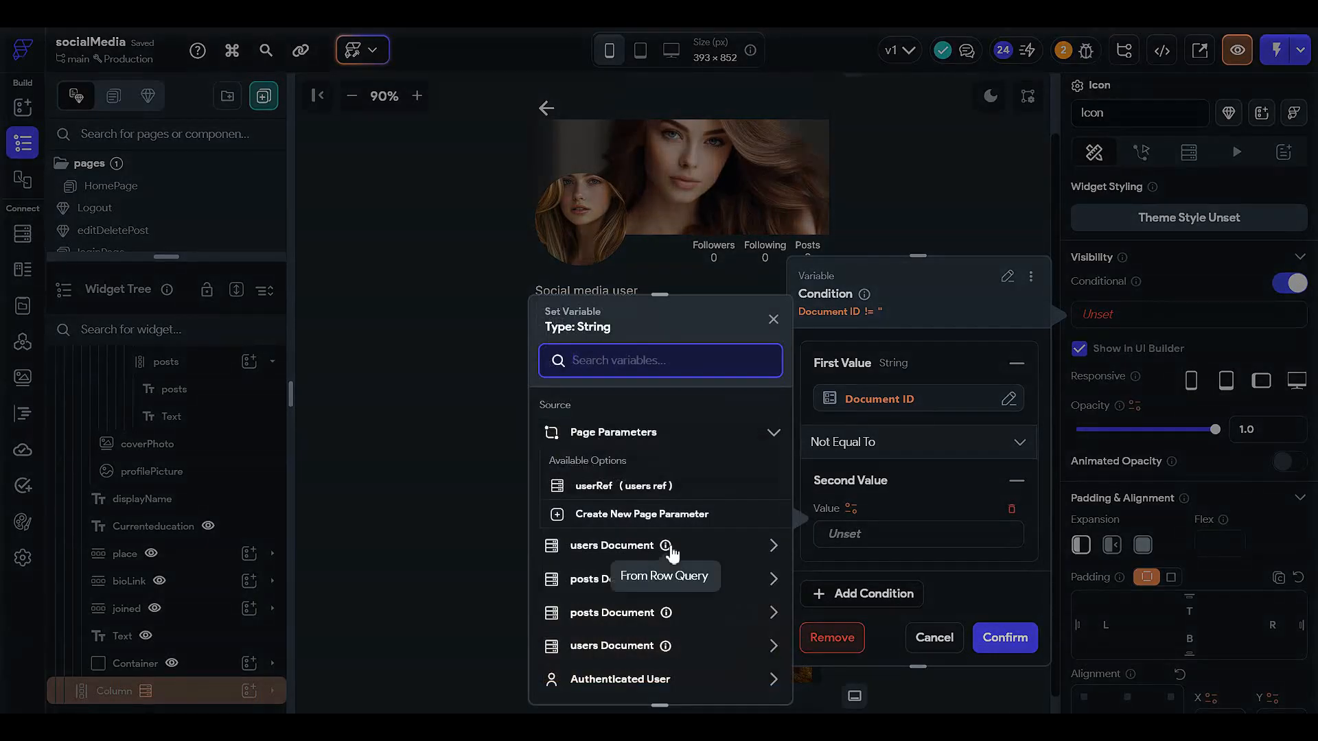
scroll(662, 614, down, 2)
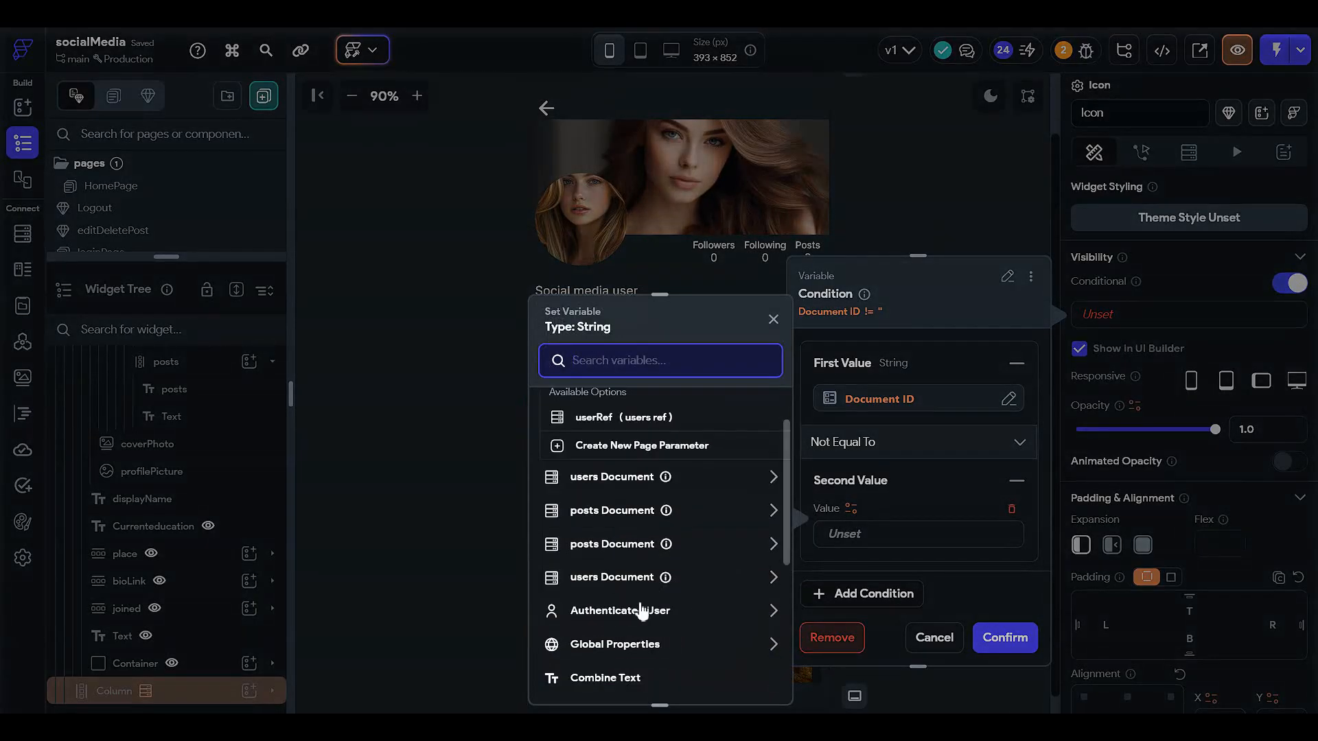
click(633, 611)
click(645, 534)
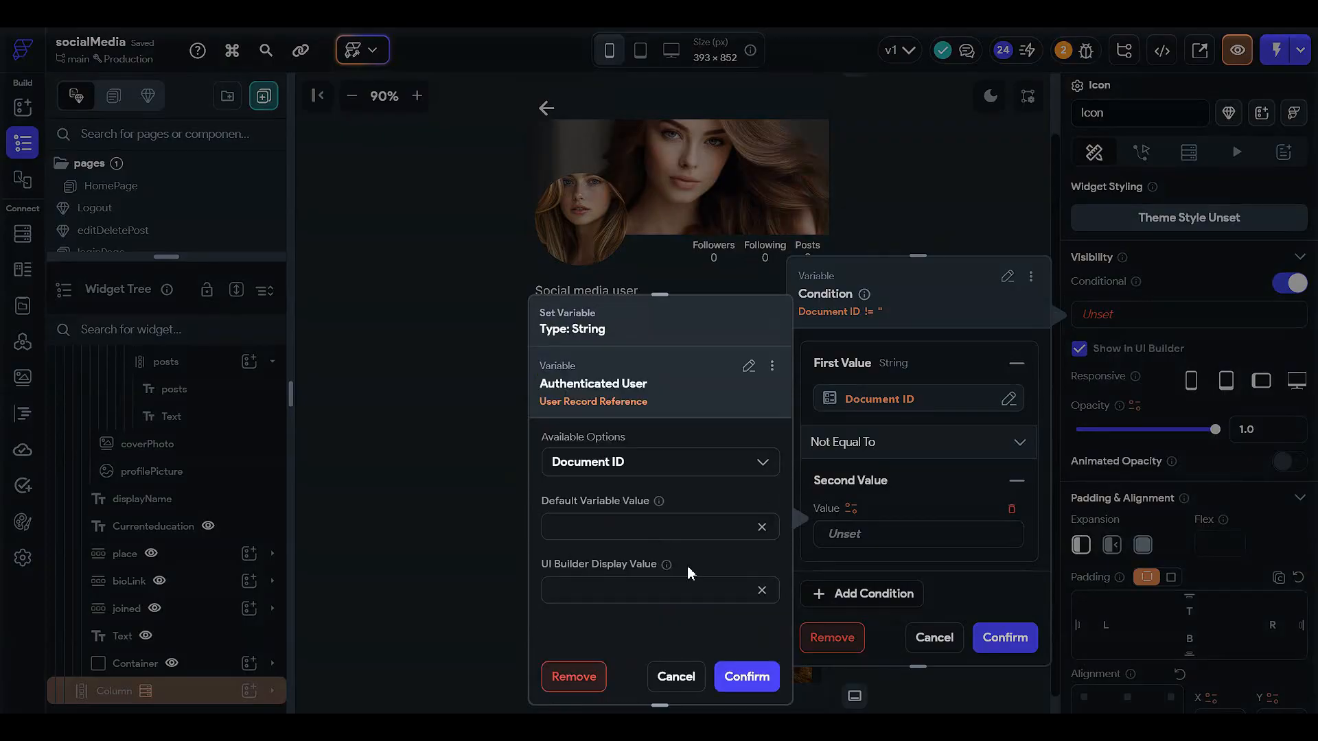
click(747, 698)
click(1012, 639)
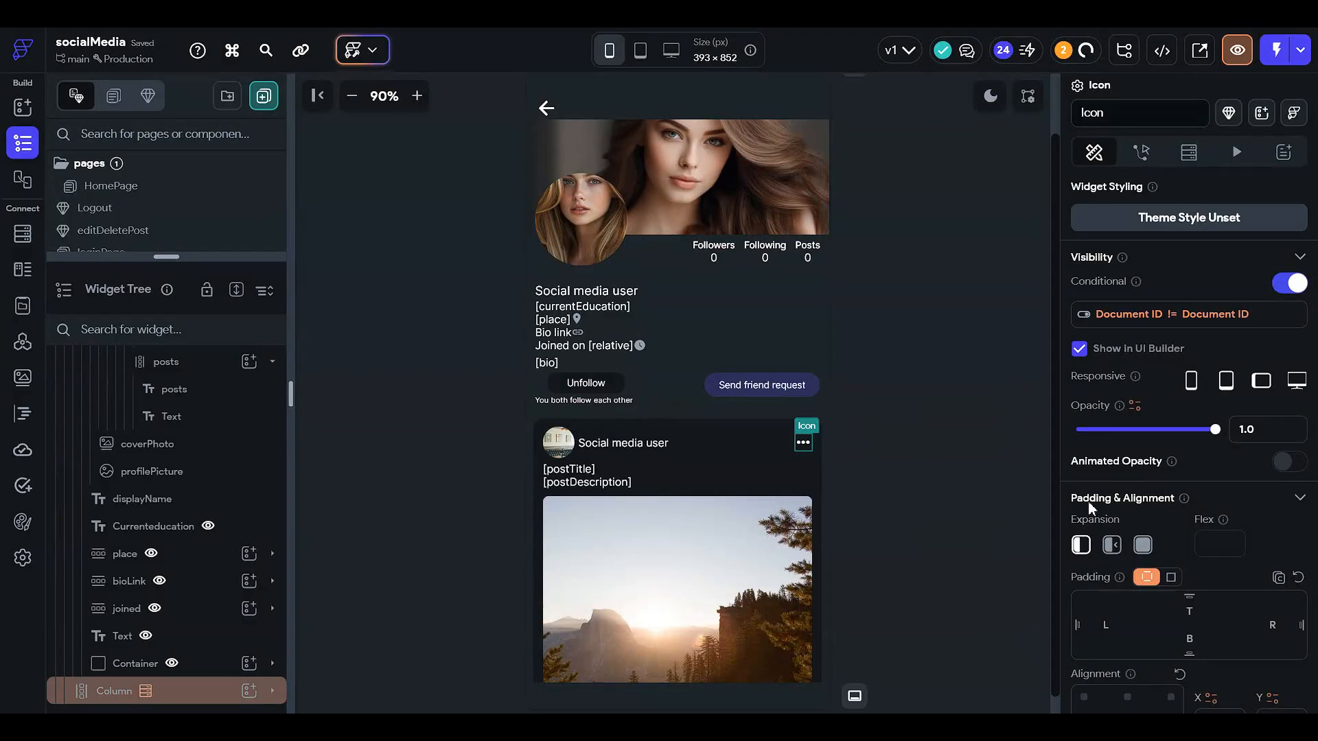
- Open profilePage and select the ViewAsaVisitor row to review its setup
click(902, 393)
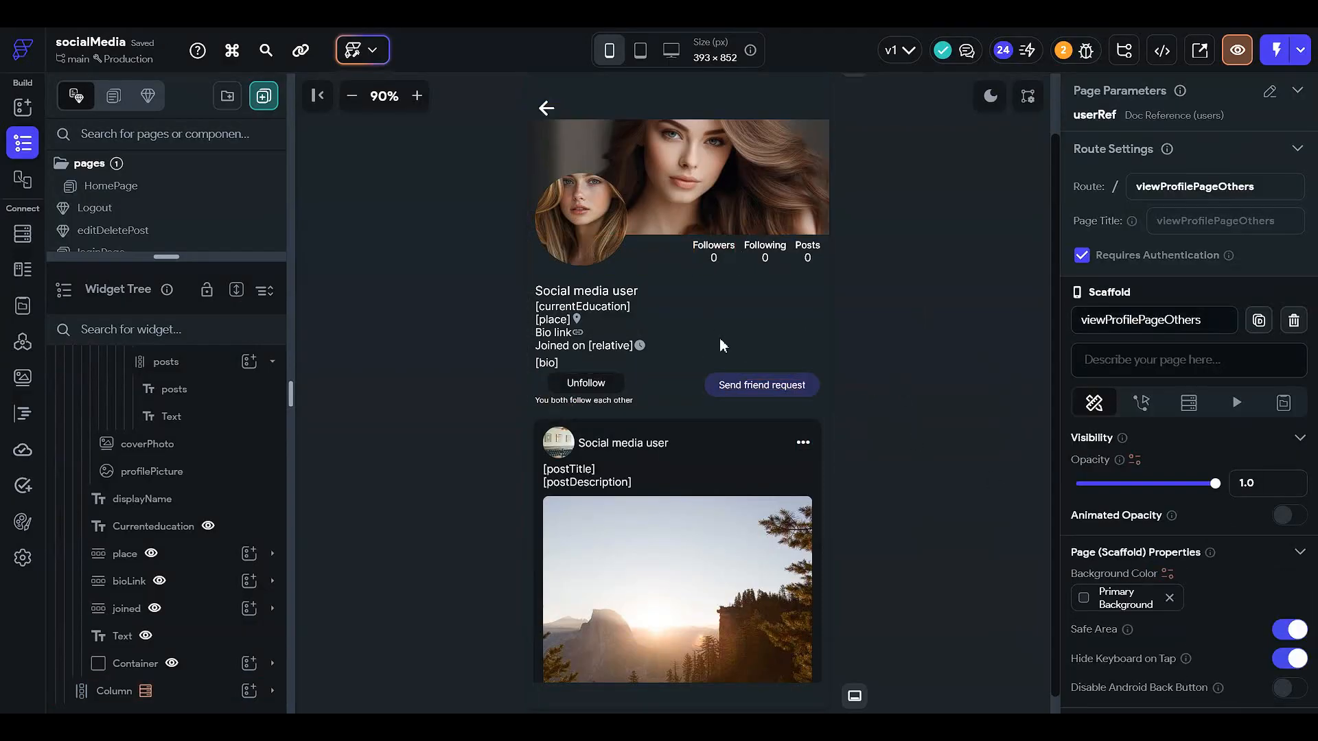
scroll(846, 451, down, 1)
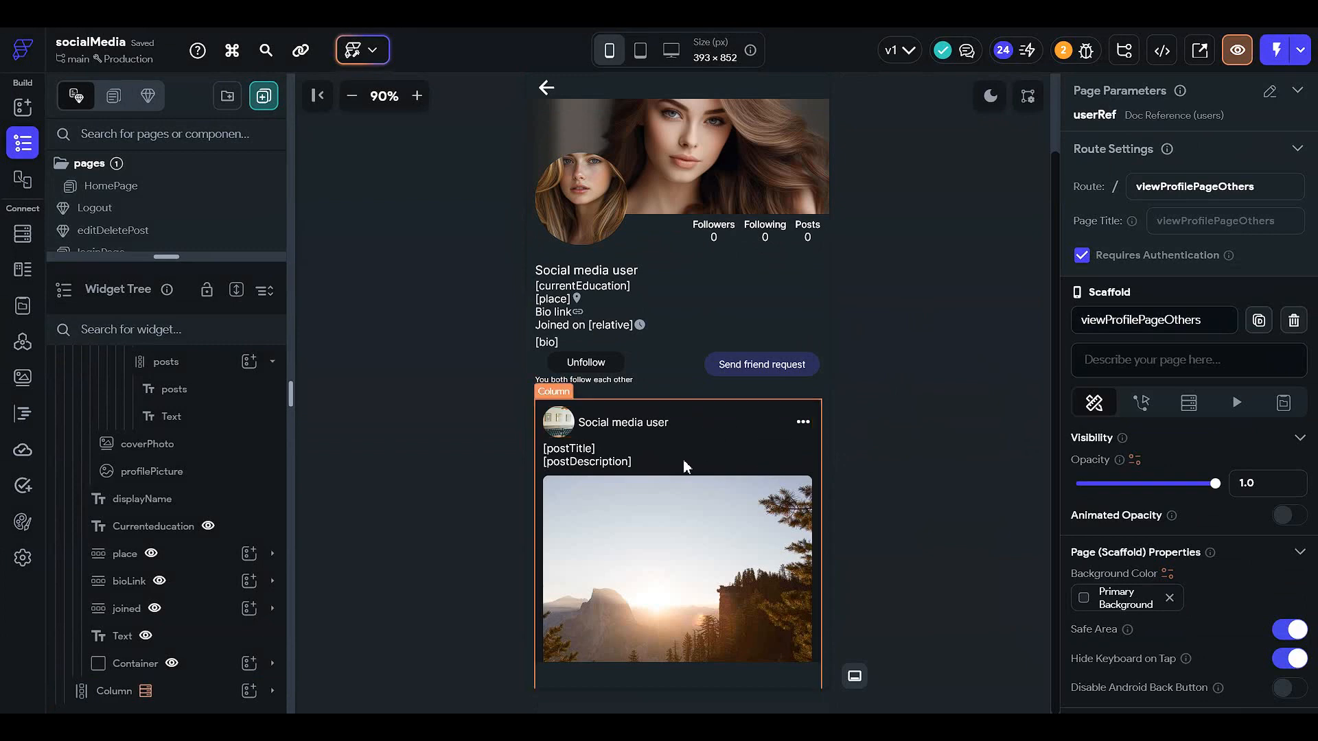
scroll(686, 389, down, 5)
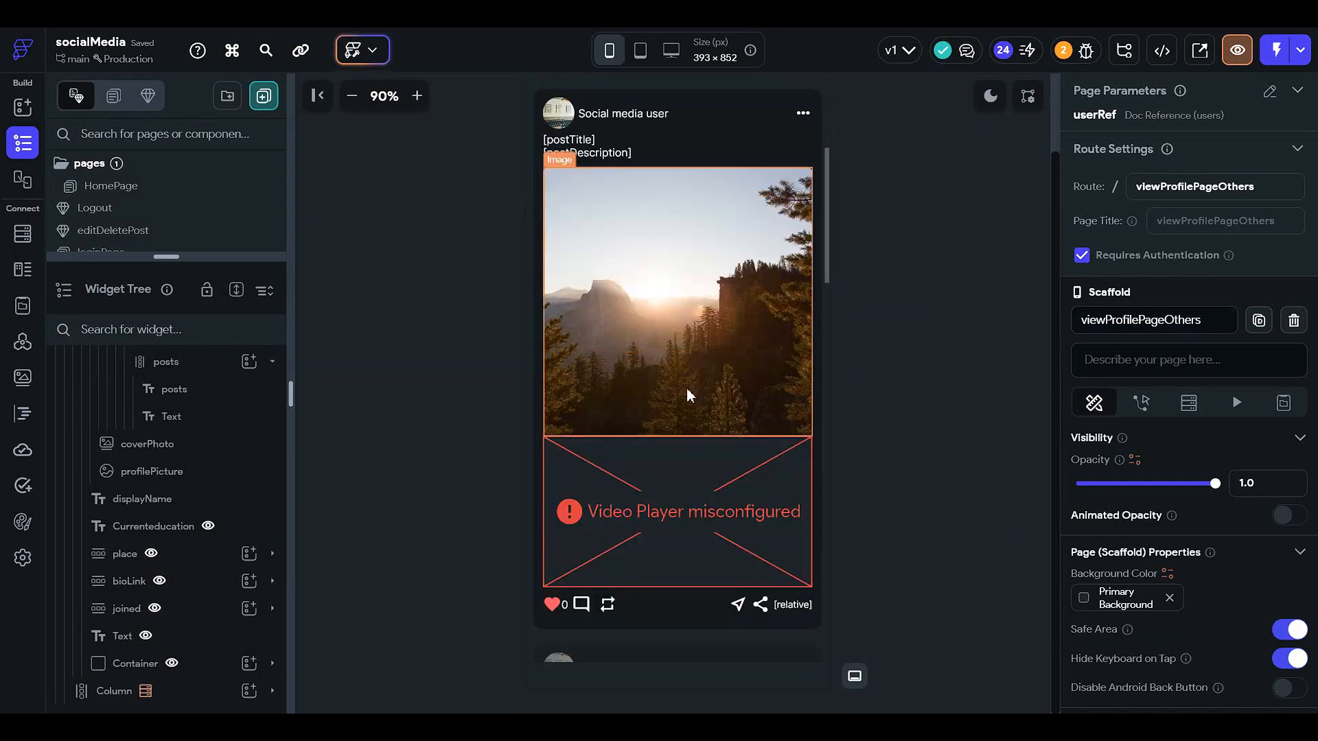
scroll(686, 388, up, 3)
scroll(696, 400, up, 3)
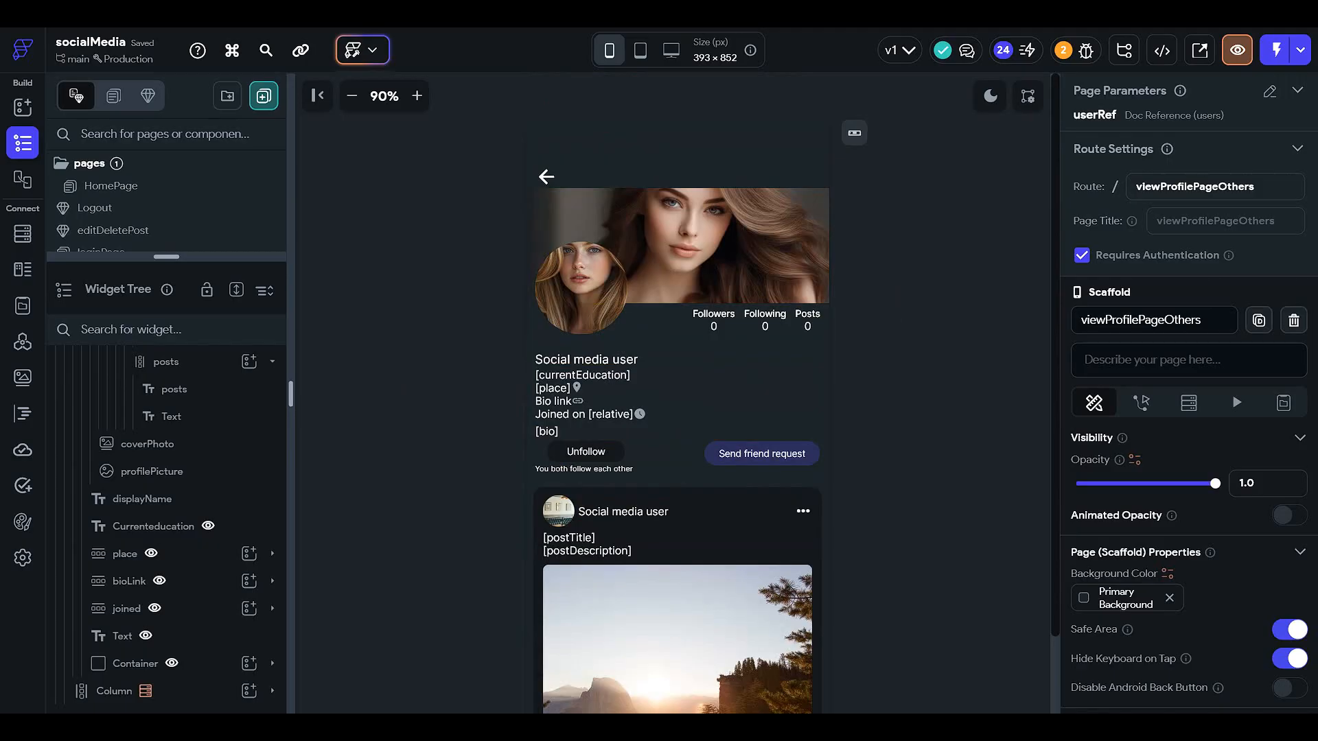
drag(222, 257, 220, 449)
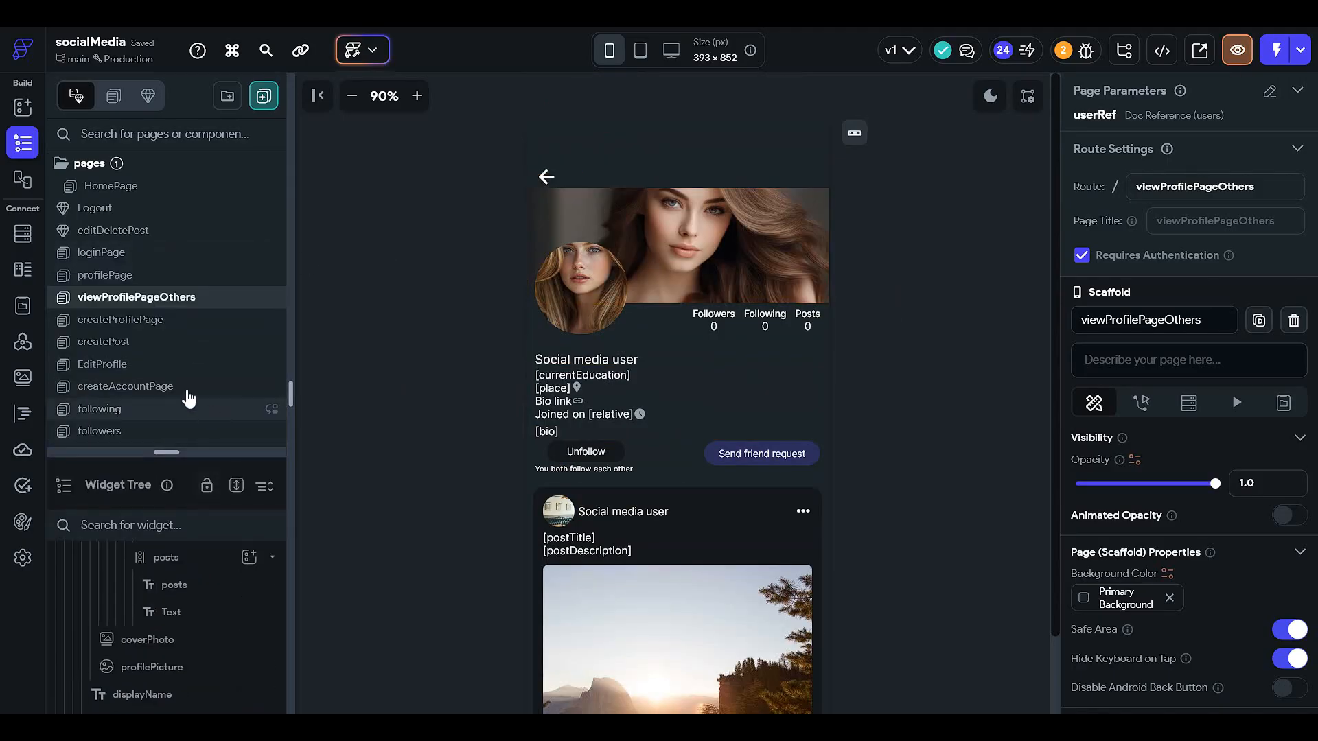
click(185, 282)
click(201, 611)
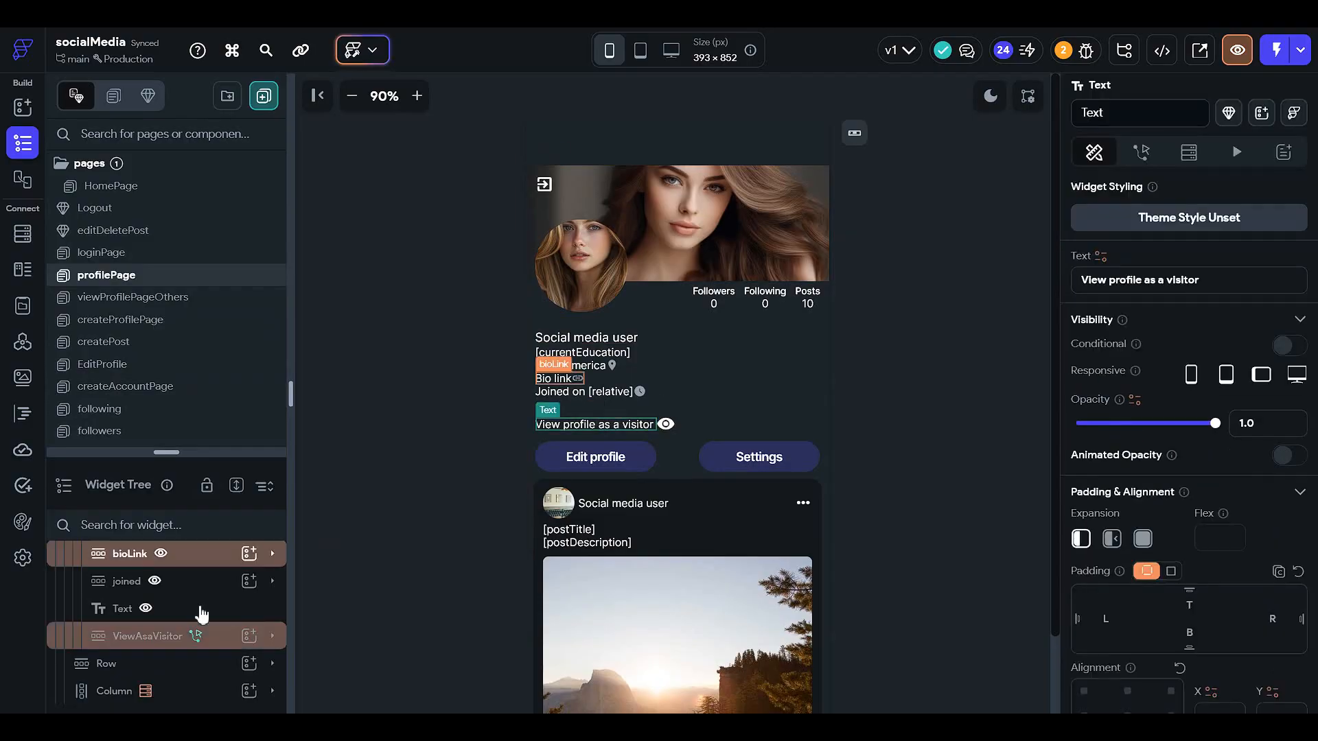
click(210, 638)
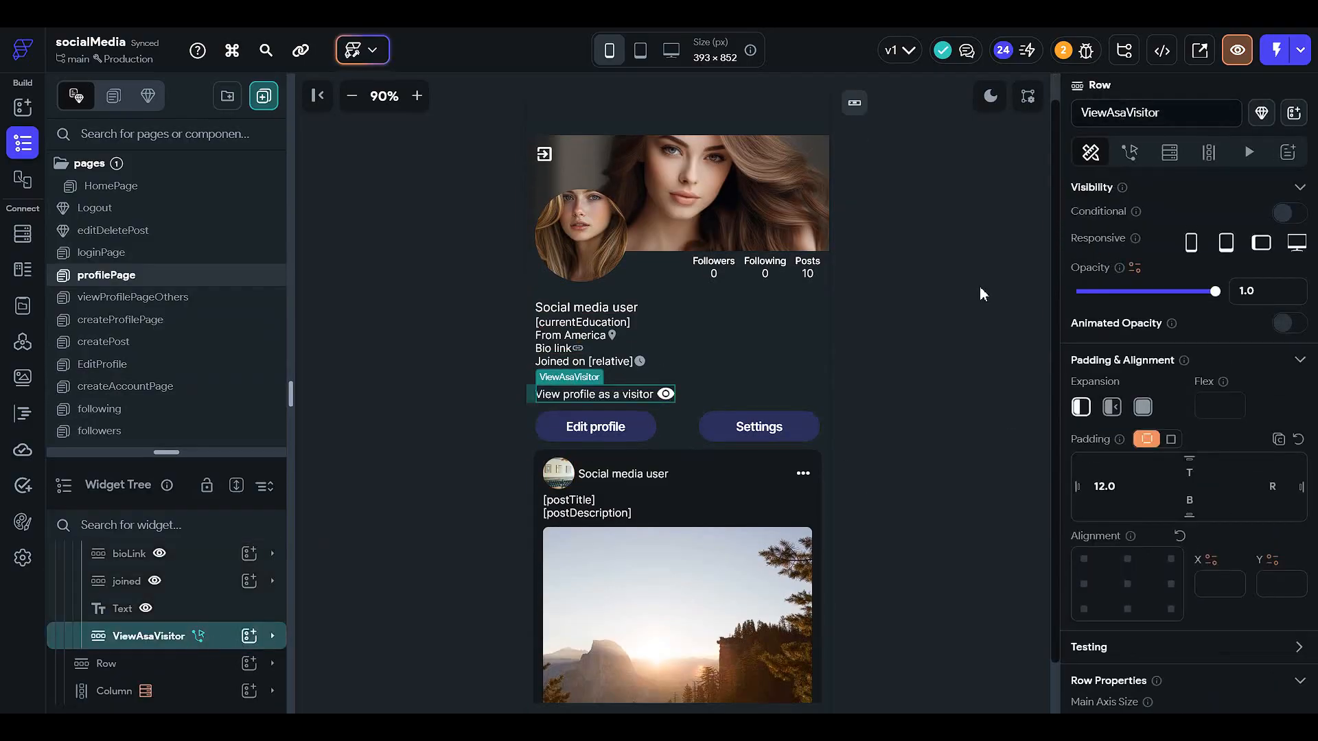
- Start a test run of the app and switch to the browser window showing the published app
click(1275, 49)
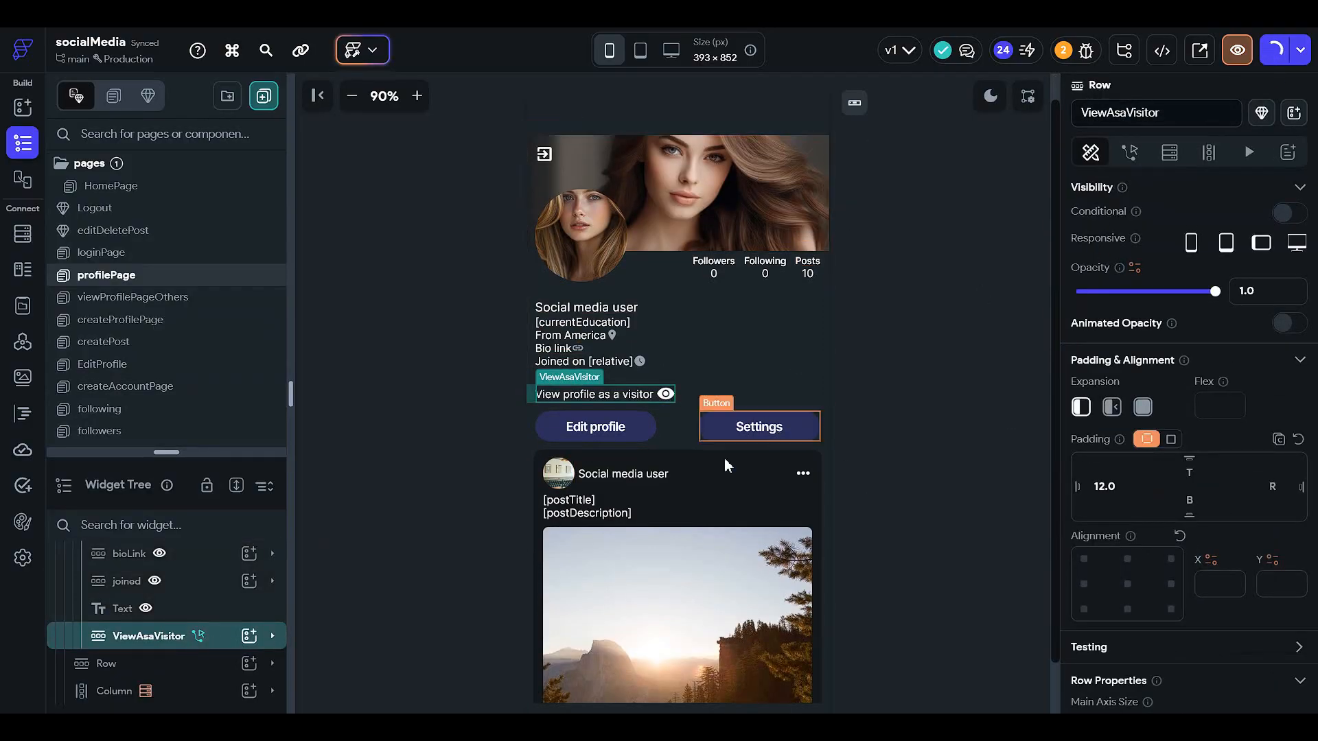
click(870, 437)
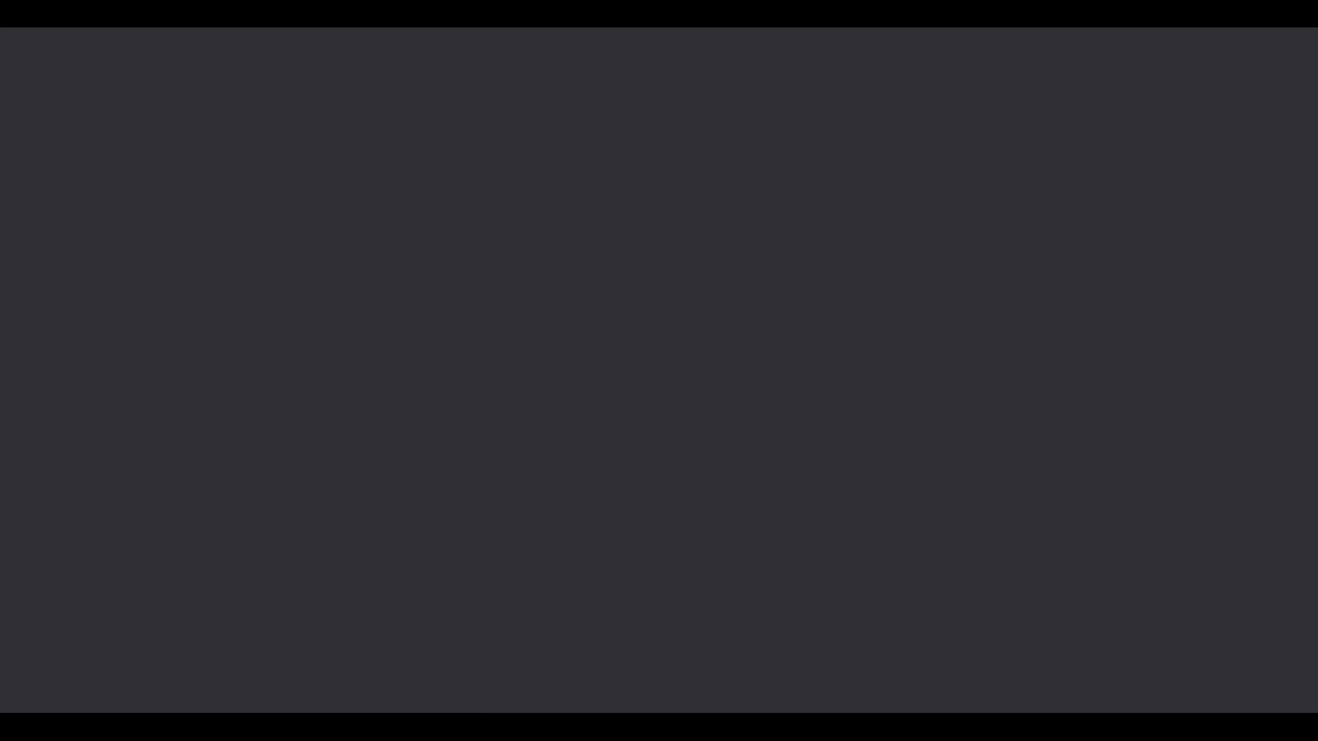
mouse_move(487, 711)
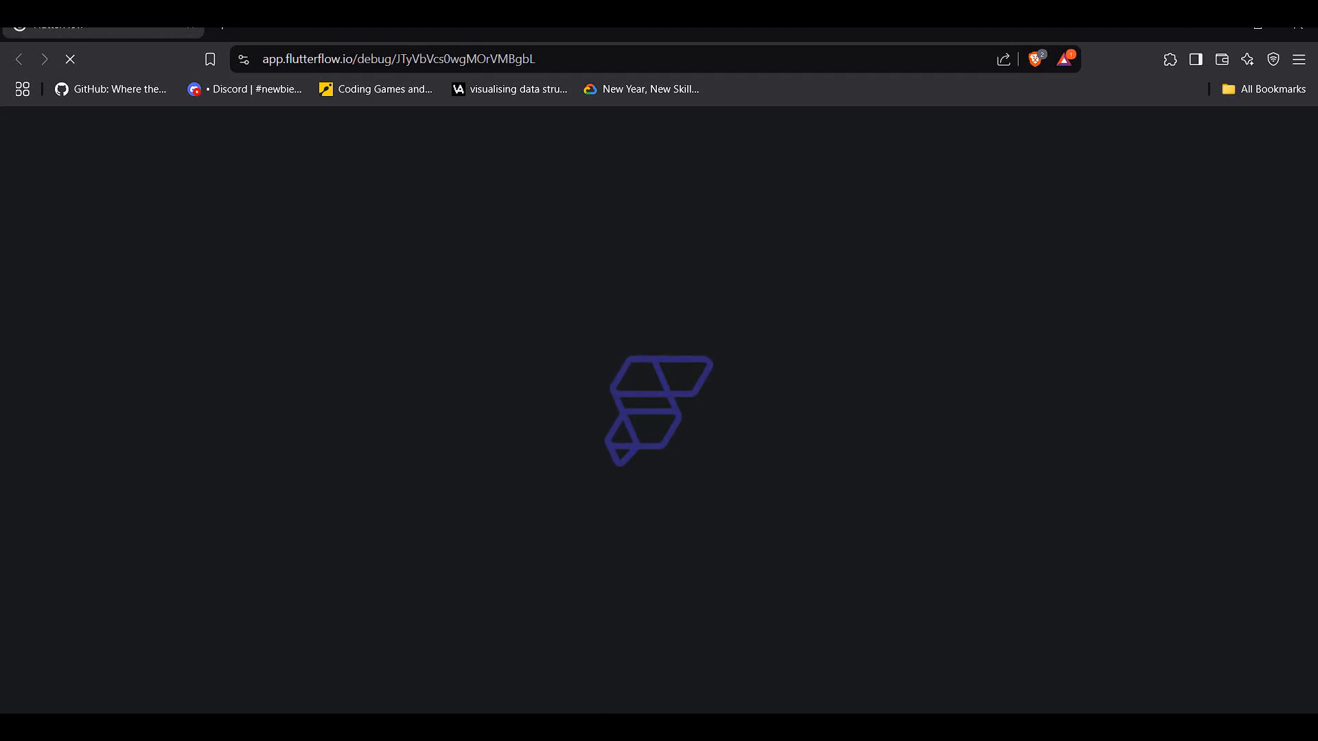
click(486, 720)
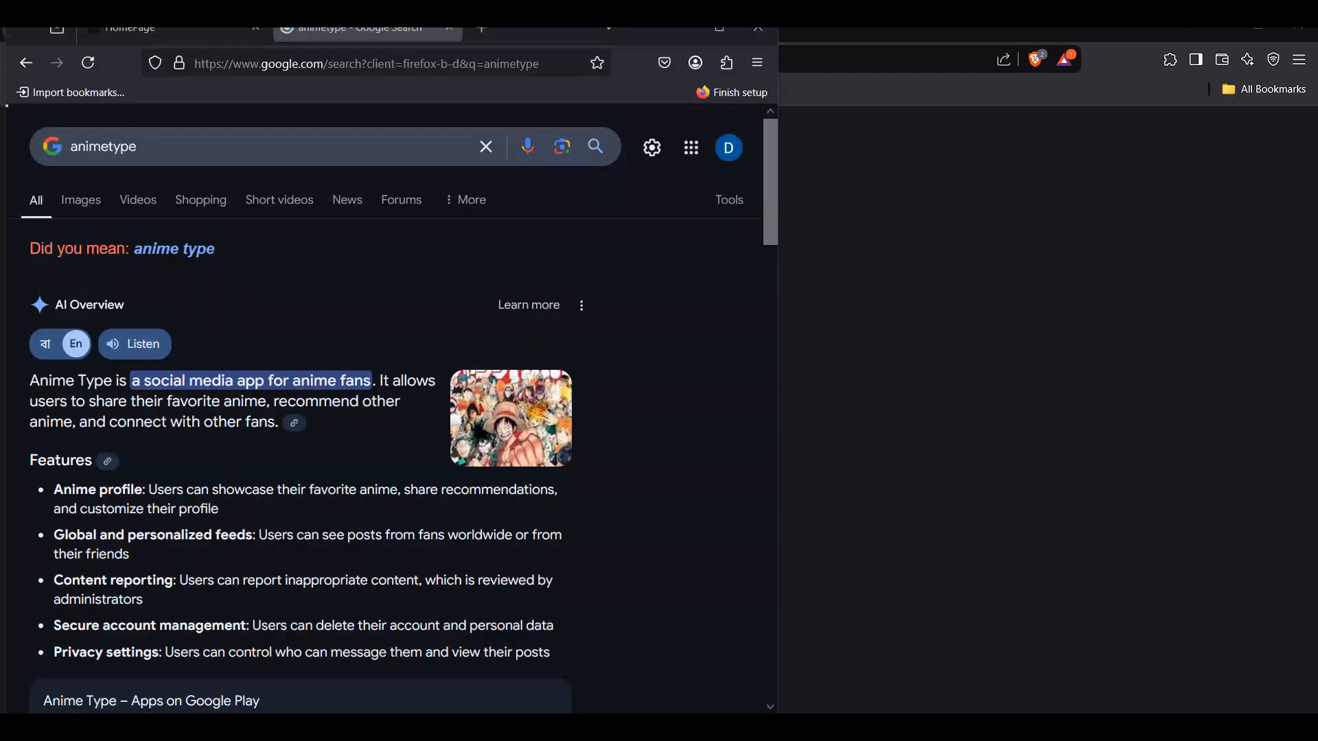
click(144, 34)
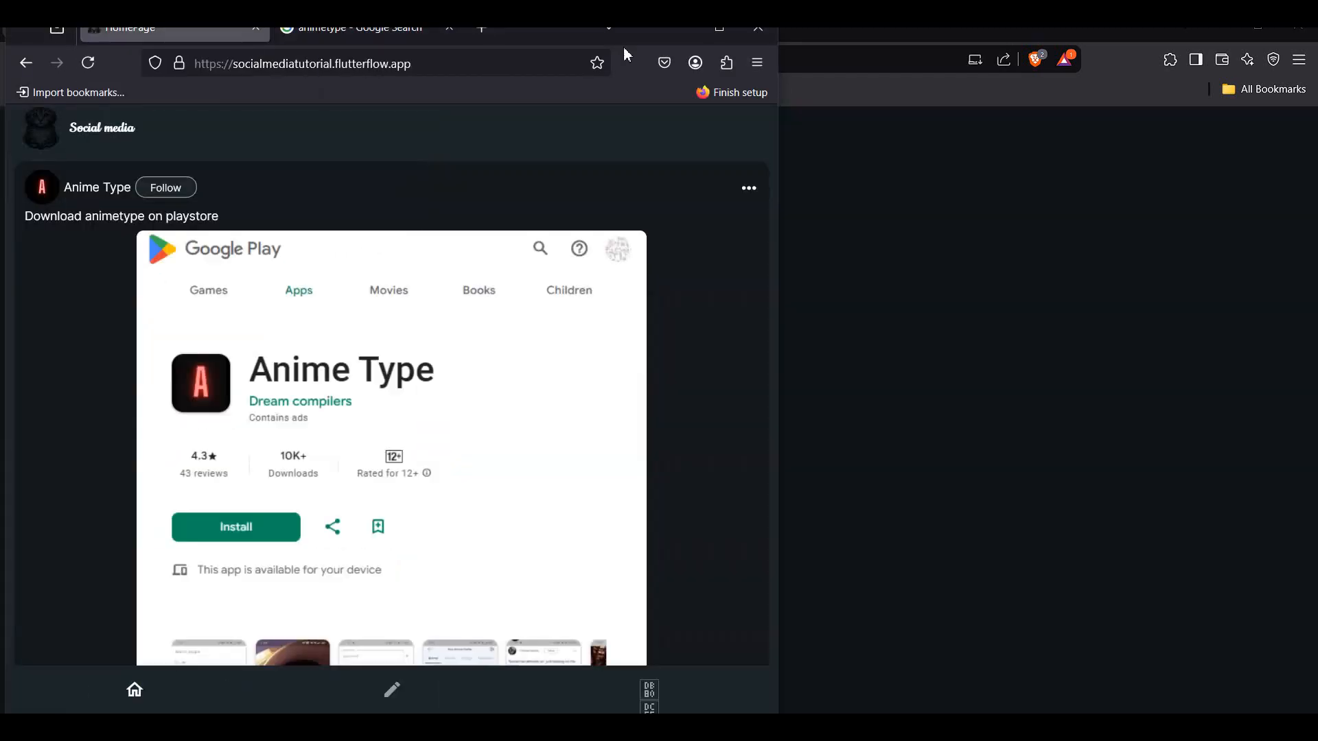
click(727, 31)
- Scroll through the published app's home feed and switch back to the search results tab
scroll(443, 532, down, 2)
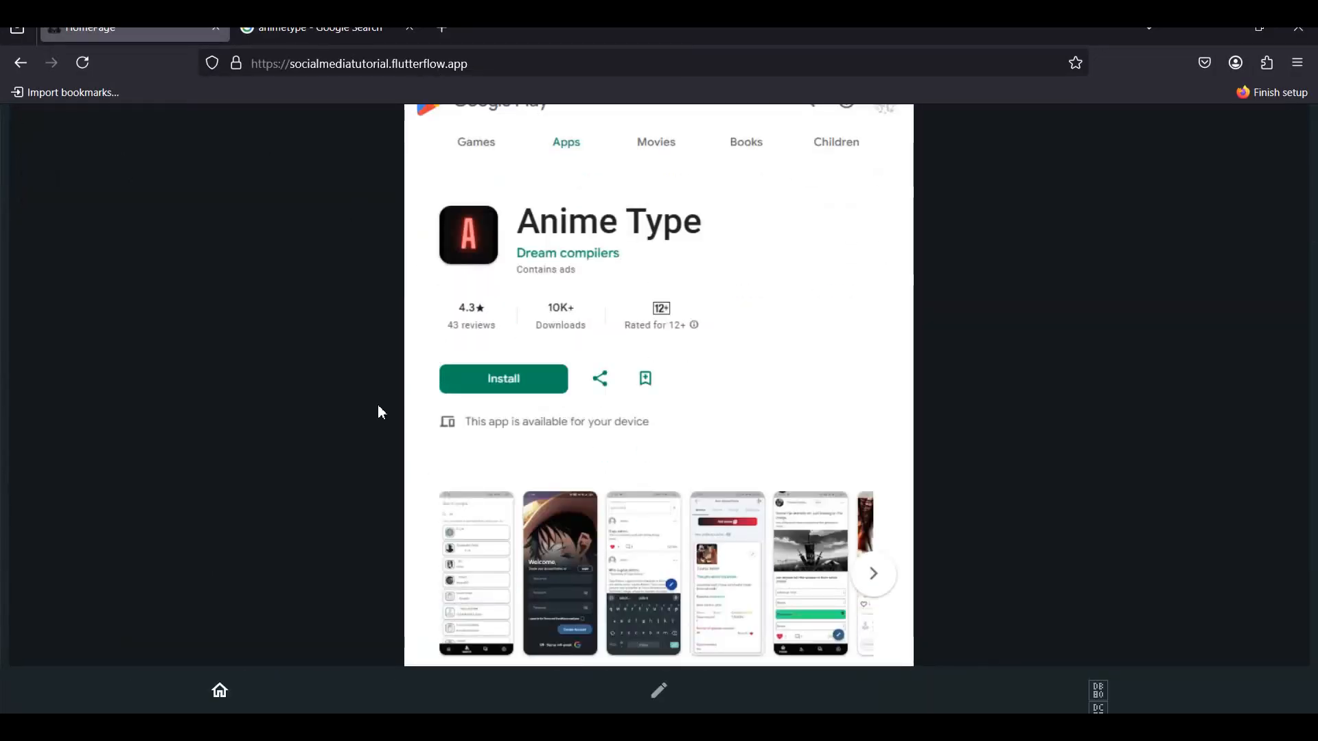
scroll(378, 411, down, 2)
scroll(437, 370, down, 3)
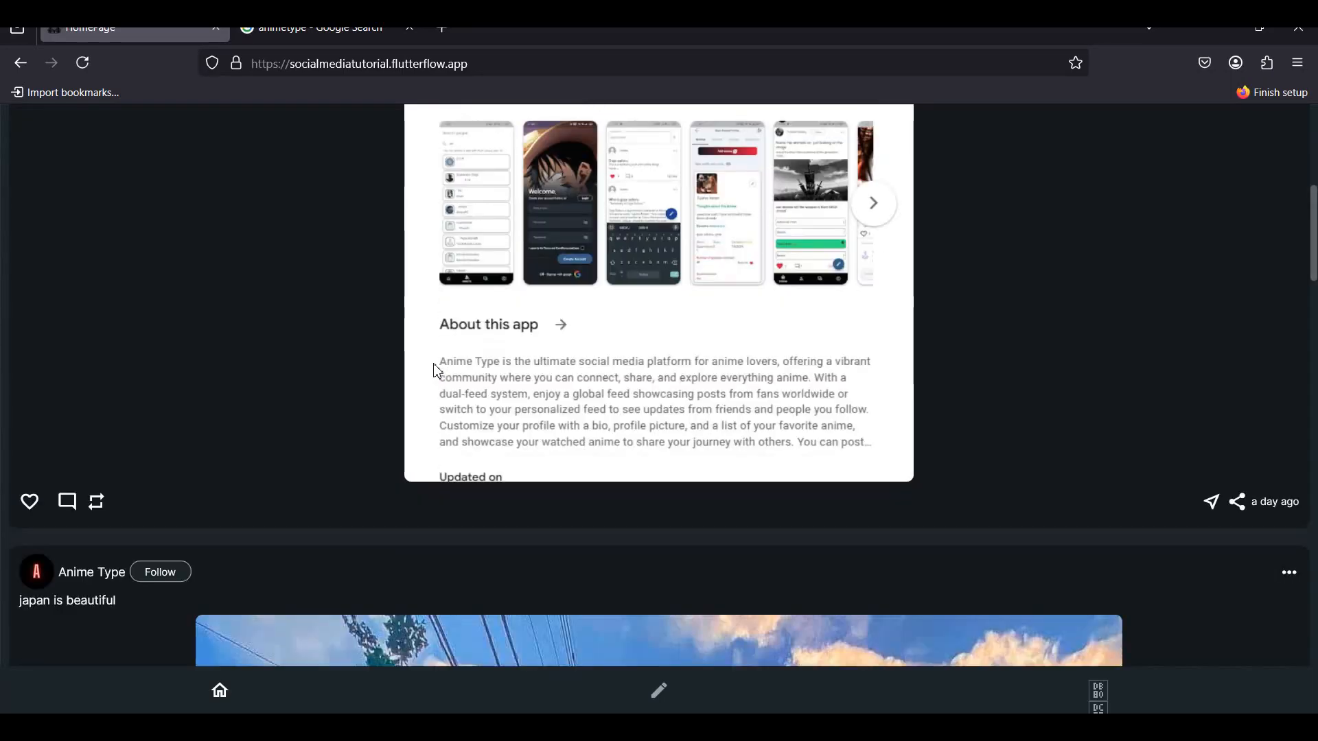
scroll(438, 371, down, 6)
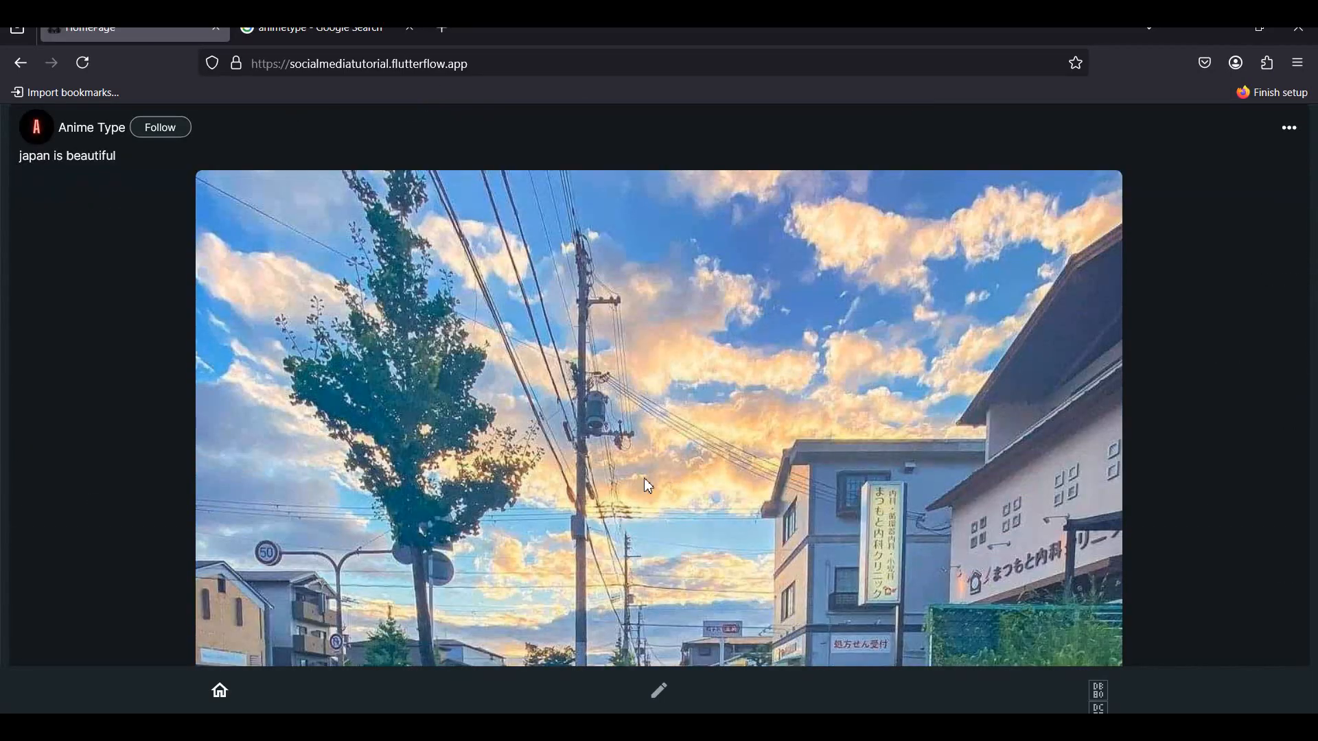
scroll(648, 485, down, 5)
click(382, 35)
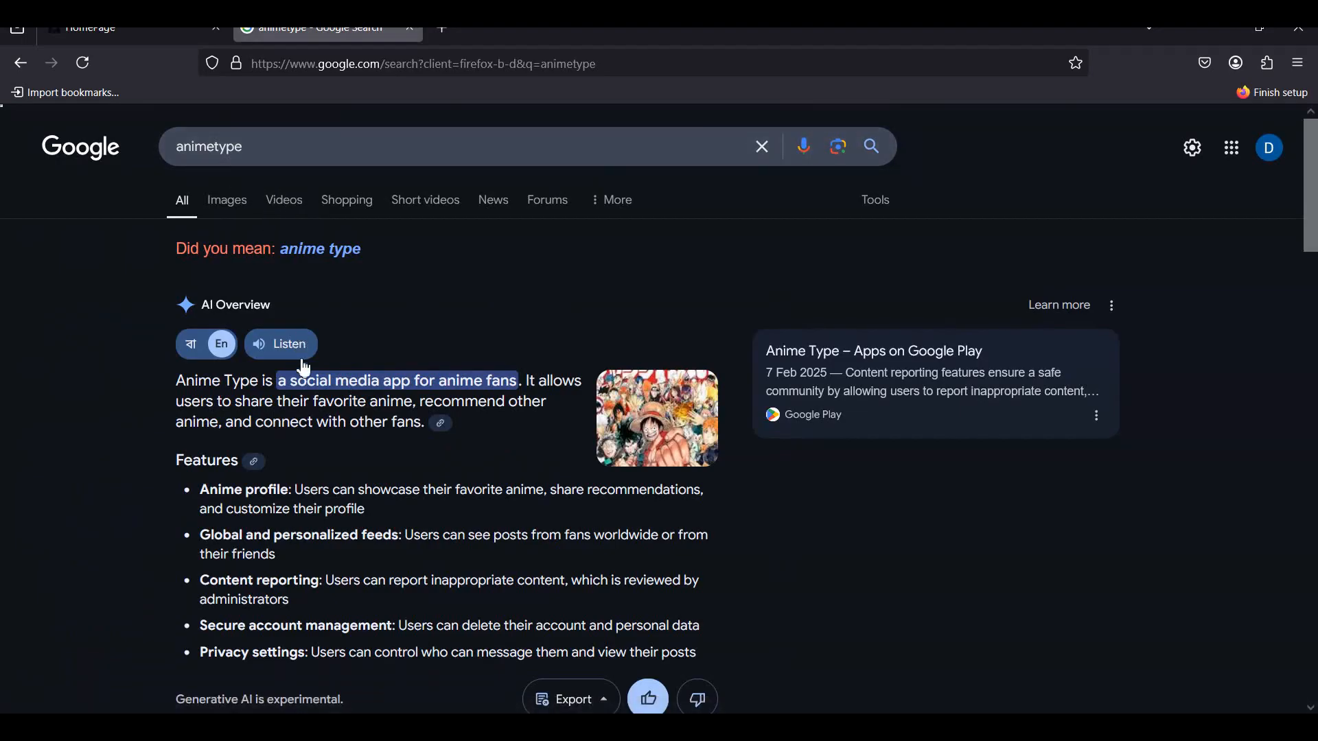
- Open the Anime Type listing on Google Play from the search results and scroll through its page
scroll(302, 363, down, 10)
click(268, 319)
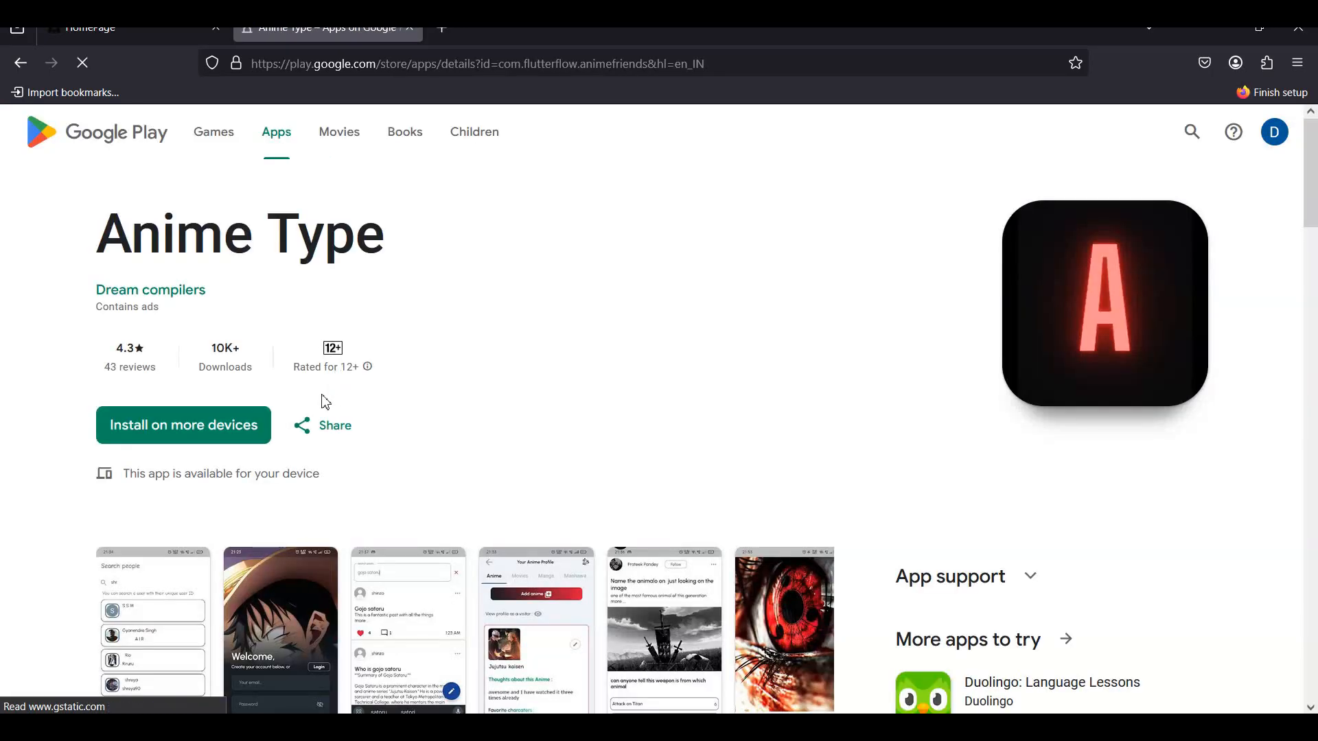
scroll(307, 427, down, 3)
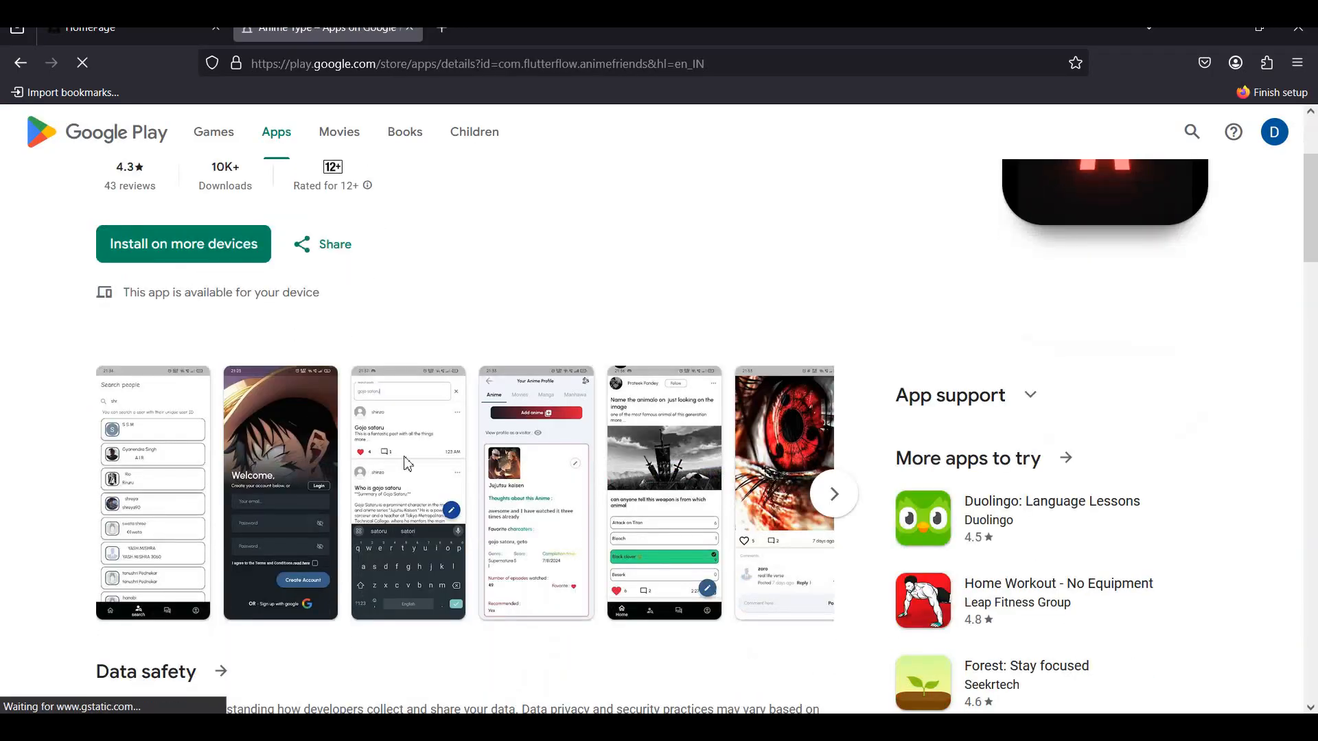
scroll(484, 465, down, 4)
scroll(485, 468, down, 4)
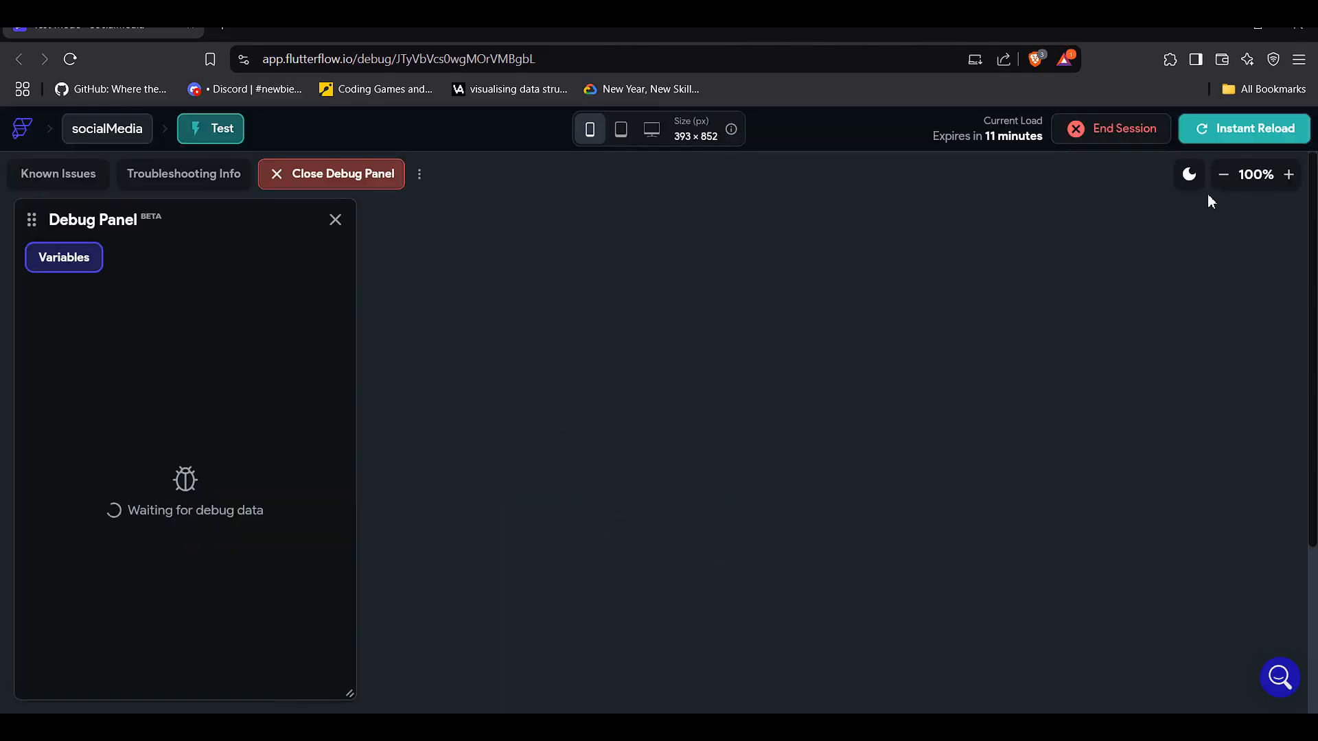
- In the test run, open the profile tab, view the profile as a visitor, return, and scroll the home feed
click(1222, 176)
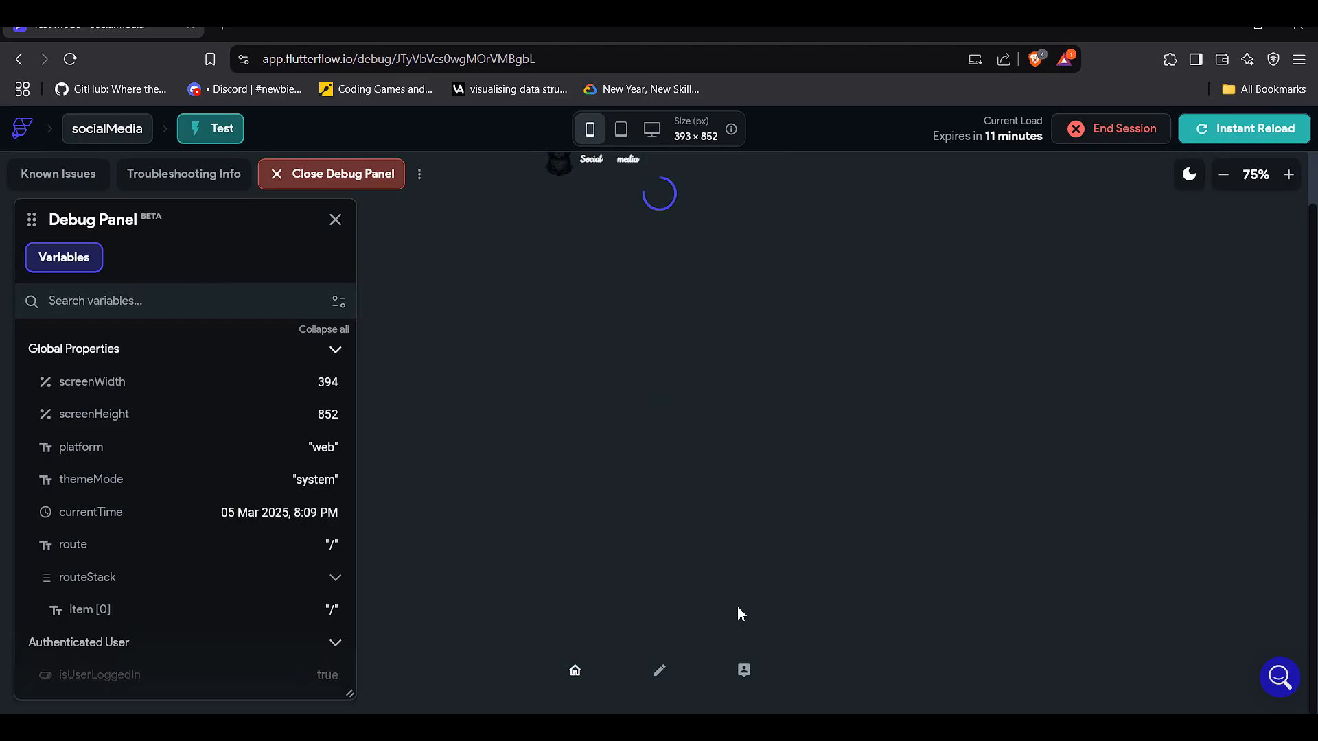
click(743, 670)
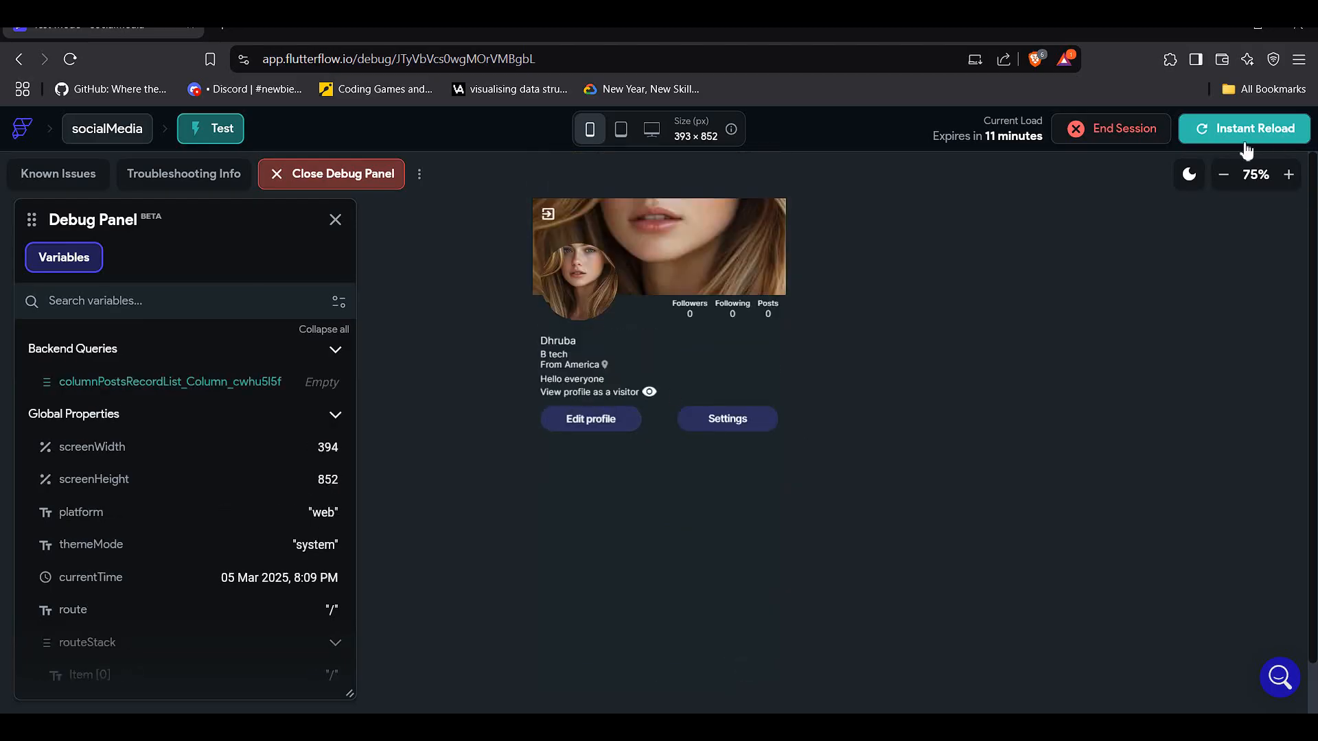
click(1219, 177)
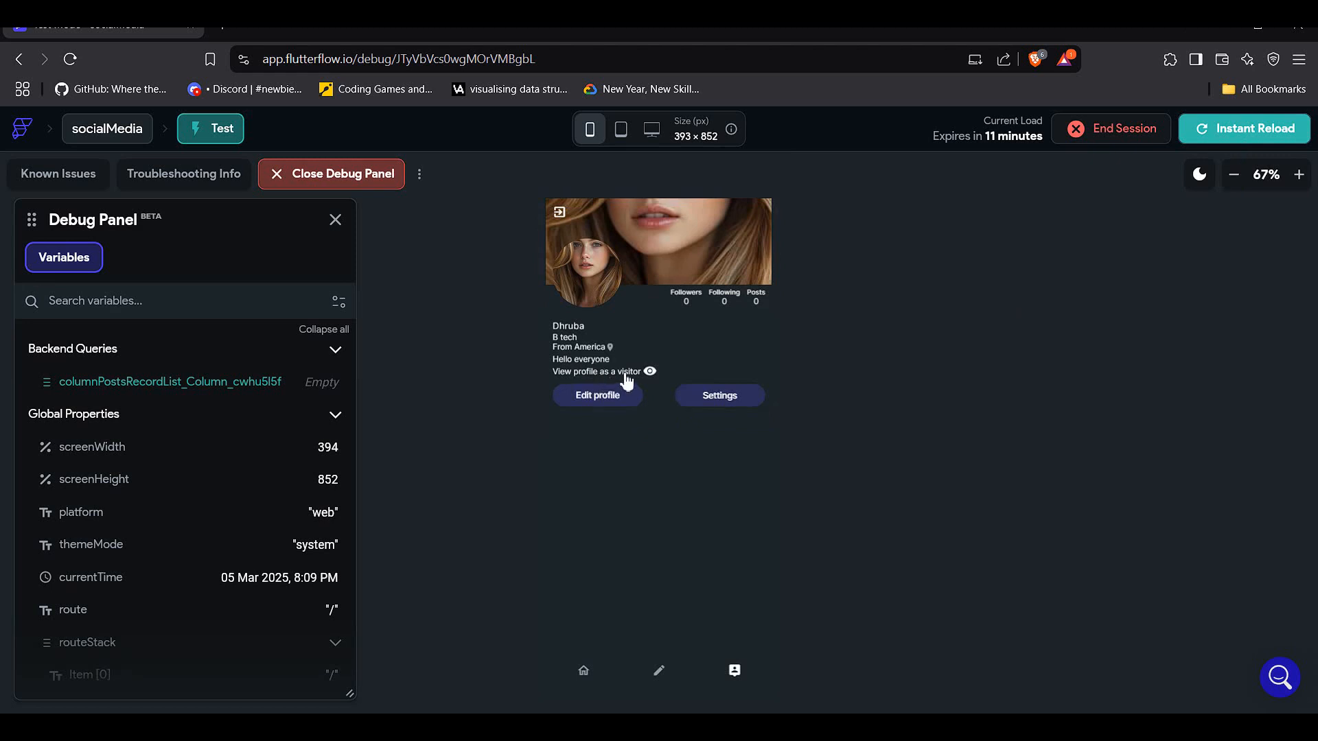
click(626, 376)
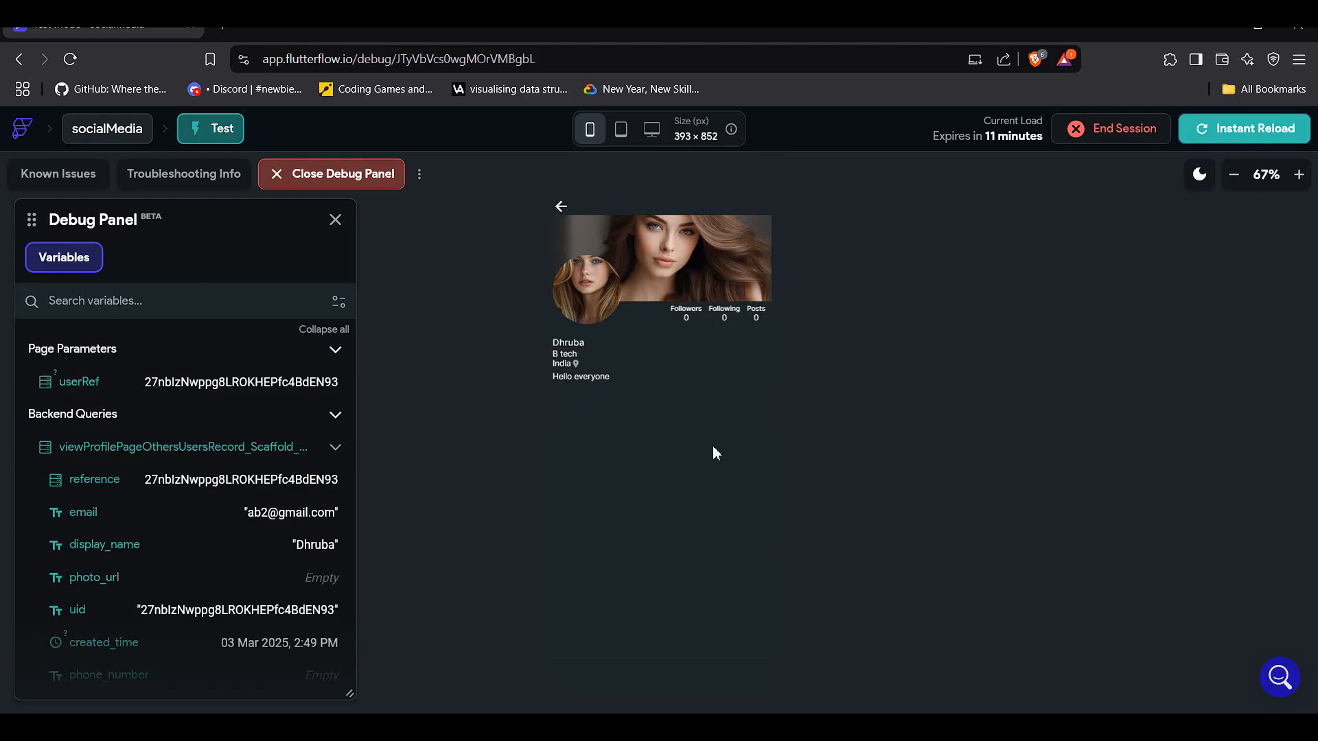
click(562, 210)
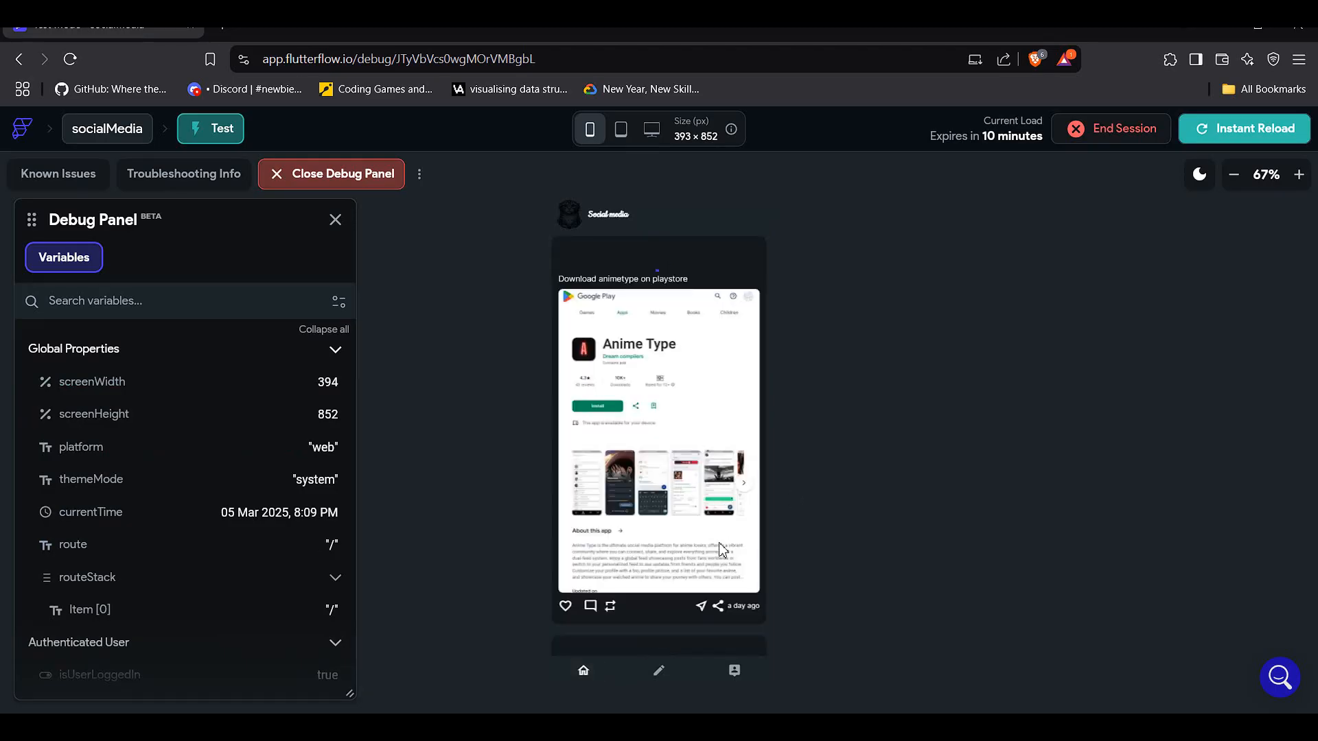
scroll(726, 632, down, 5)
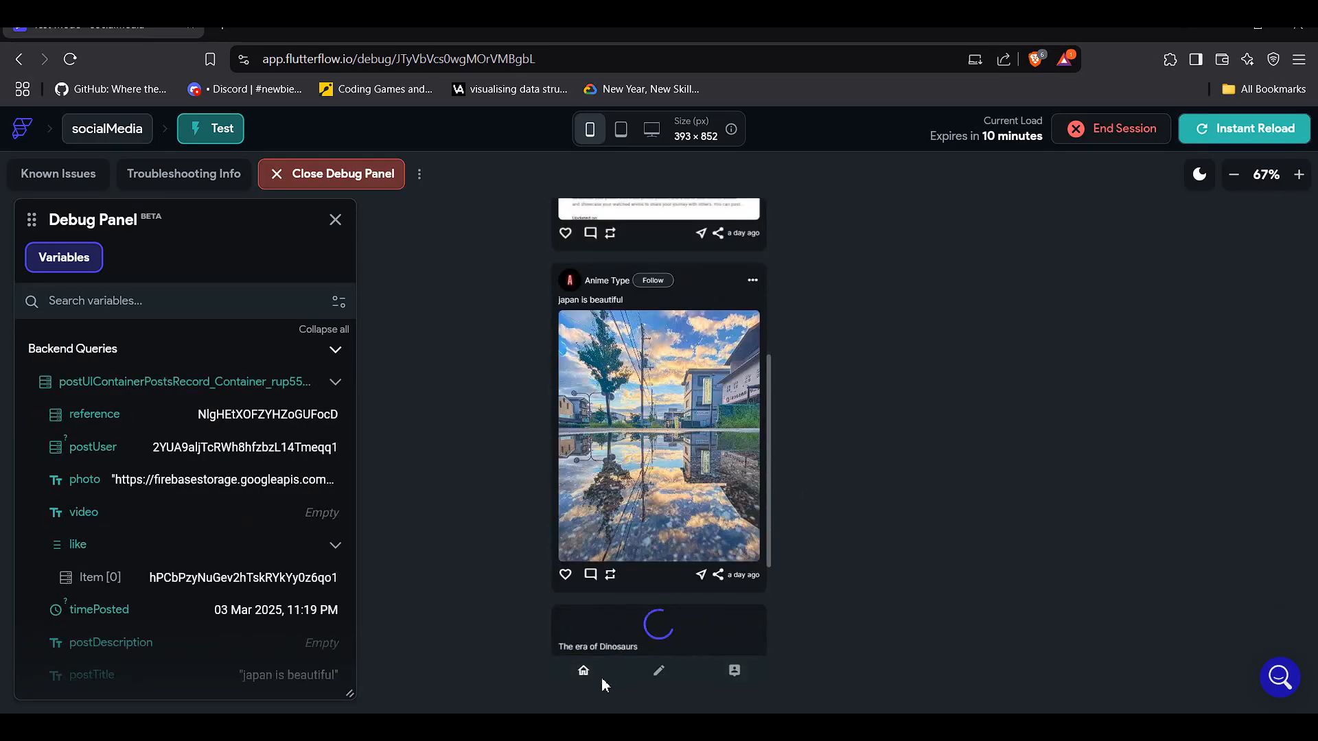